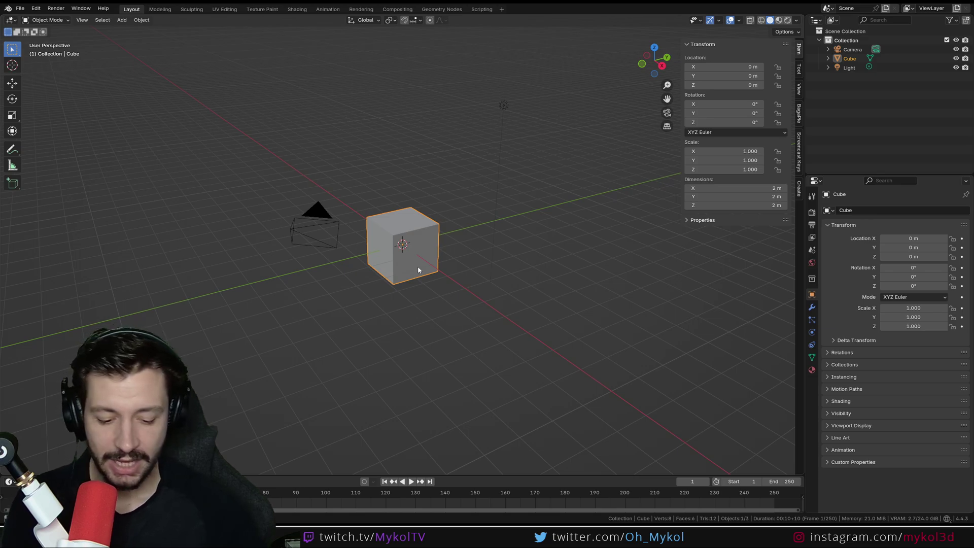
# Add a plane mesh at the origin and scale it up to about 8.2 times its size
pyautogui.scroll(-4, 418, 270)
pyautogui.hotkey('shift', 'a')
pyautogui.moveTo(389, 259)
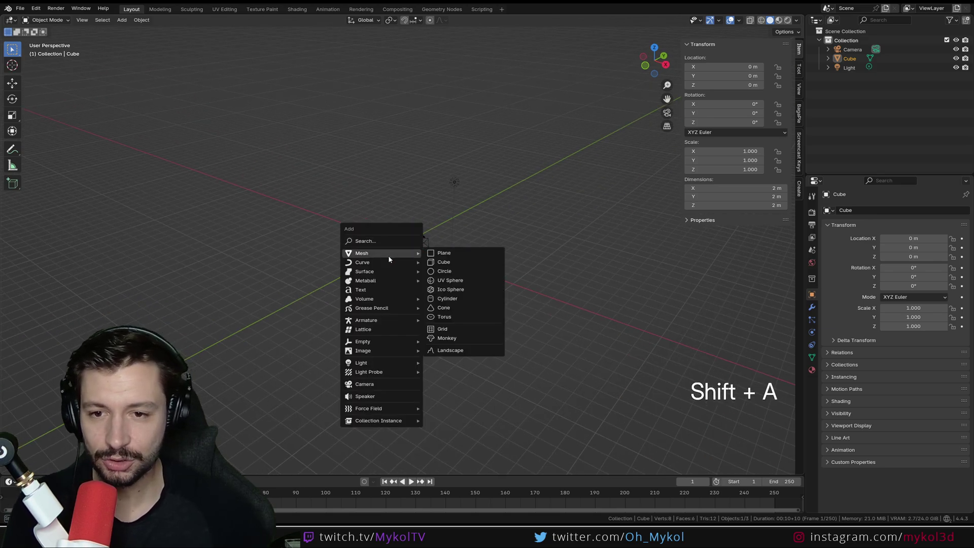
pyautogui.click(435, 254)
pyautogui.press('s')
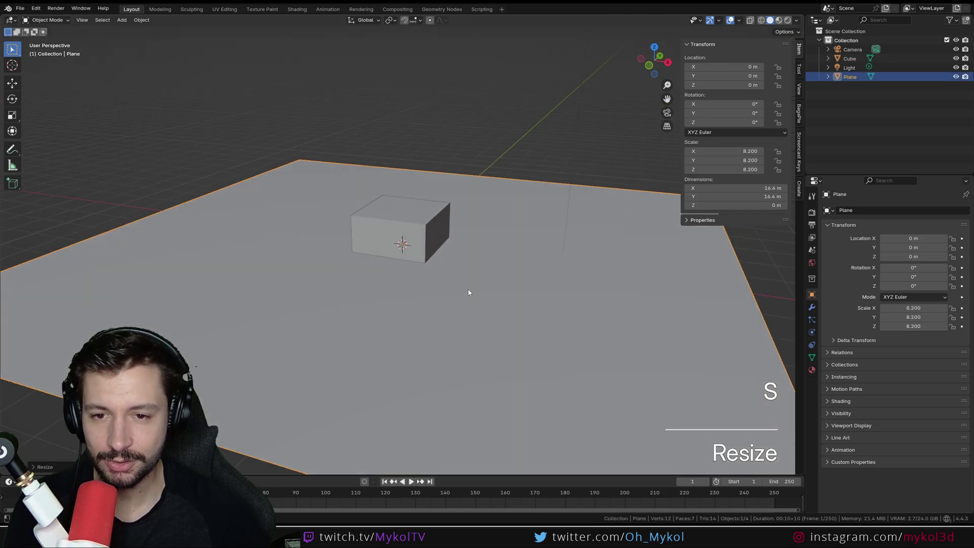
pyautogui.click(467, 289)
# Raise the cube 1 m along the Z axis so it rests on top of the plane
pyautogui.click(459, 262)
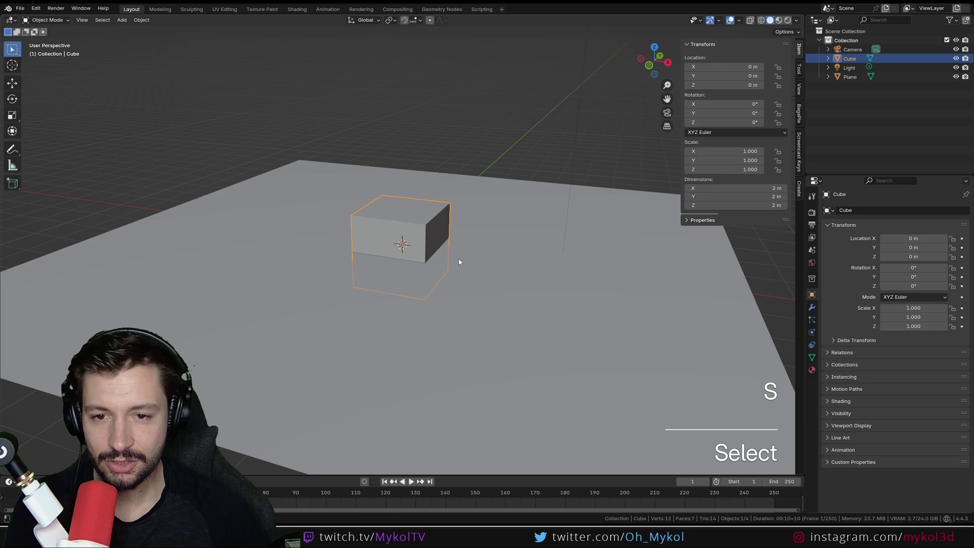
pyautogui.press('KP_1')
pyautogui.press('g')
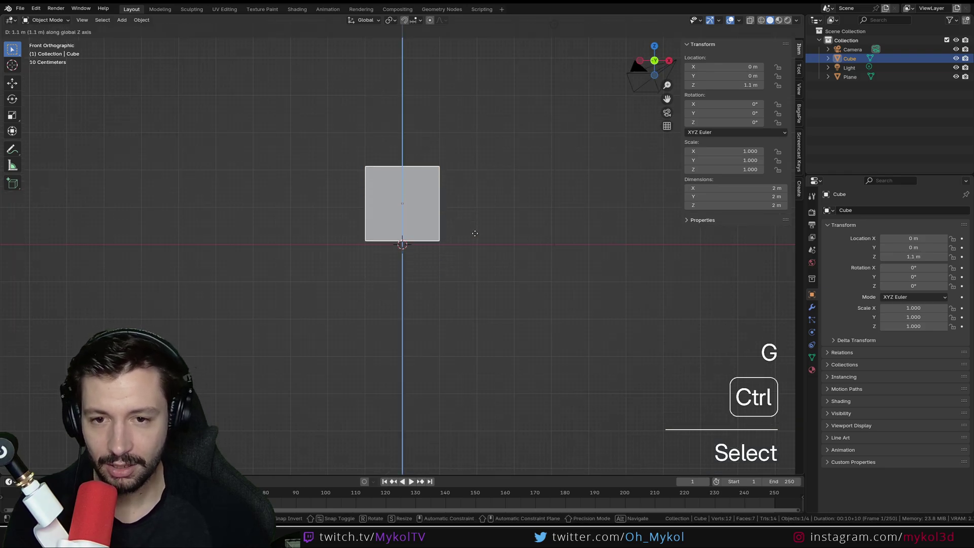
pyautogui.click(475, 233)
# Add a UV sphere and move it to X -6 m and Z 5 m, above the plane
pyautogui.moveTo(476, 236)
pyautogui.mouseDown(button='middle')
pyautogui.moveTo(465, 254)
pyautogui.moveTo(463, 239)
pyautogui.mouseUp(button='middle')
pyautogui.scroll(-3, 472, 258)
pyautogui.hotkey('shift', 'a')
pyautogui.moveTo(492, 239)
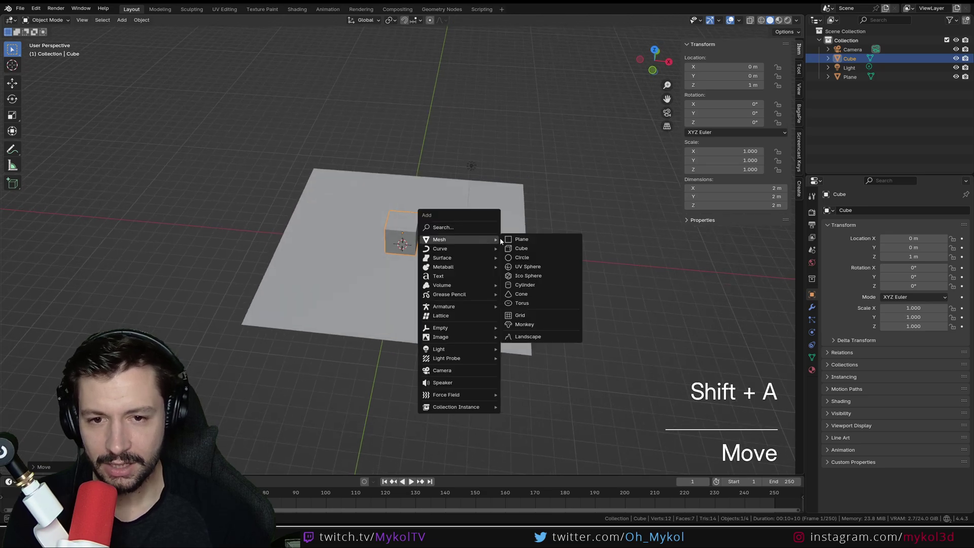
pyautogui.click(528, 266)
pyautogui.press('g')
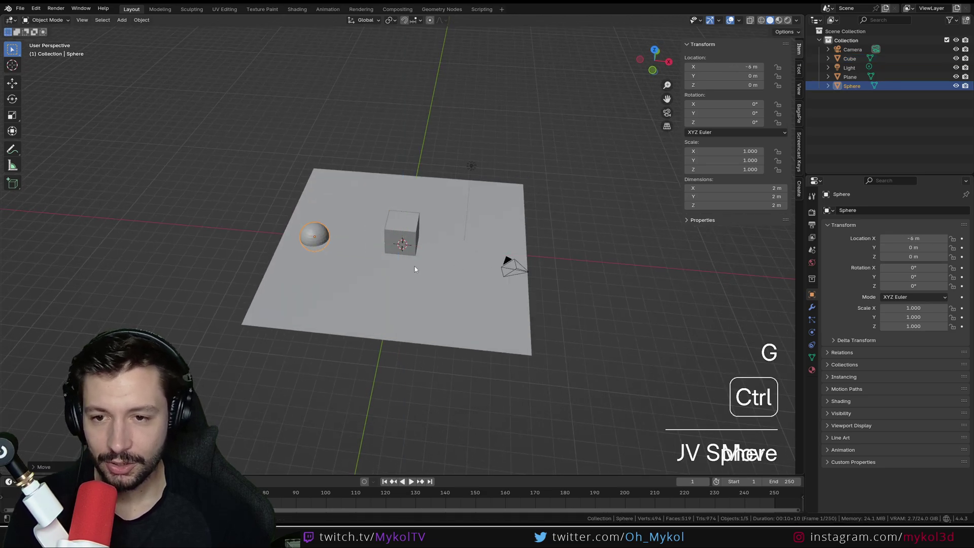
pyautogui.press('z')
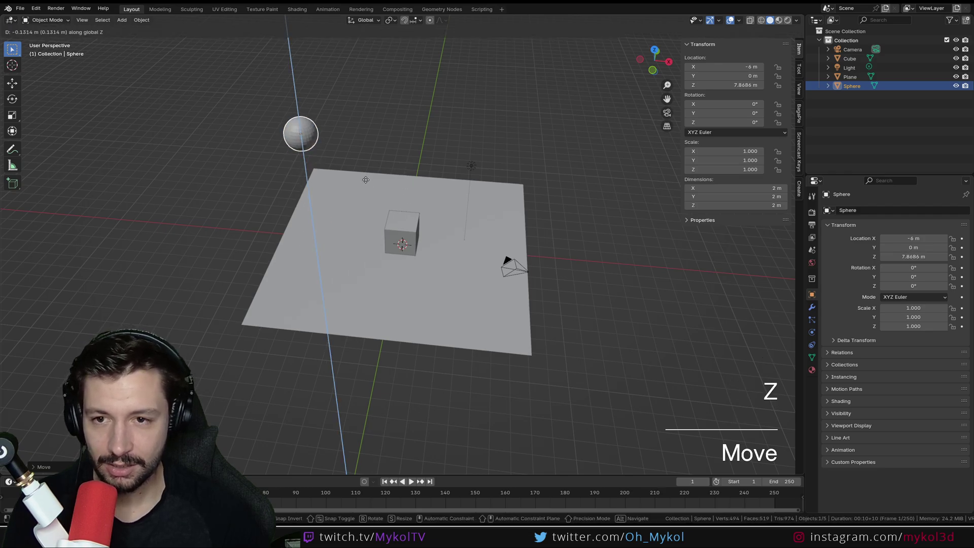
pyautogui.click(378, 195)
# Shade the sphere smooth, add a level 2 subdivision to it, and deselect it
pyautogui.moveTo(378, 195); pyautogui.dragTo(375, 208, button='middle')
pyautogui.scroll(2, 296, 113)
pyautogui.rightClick(243, 108)
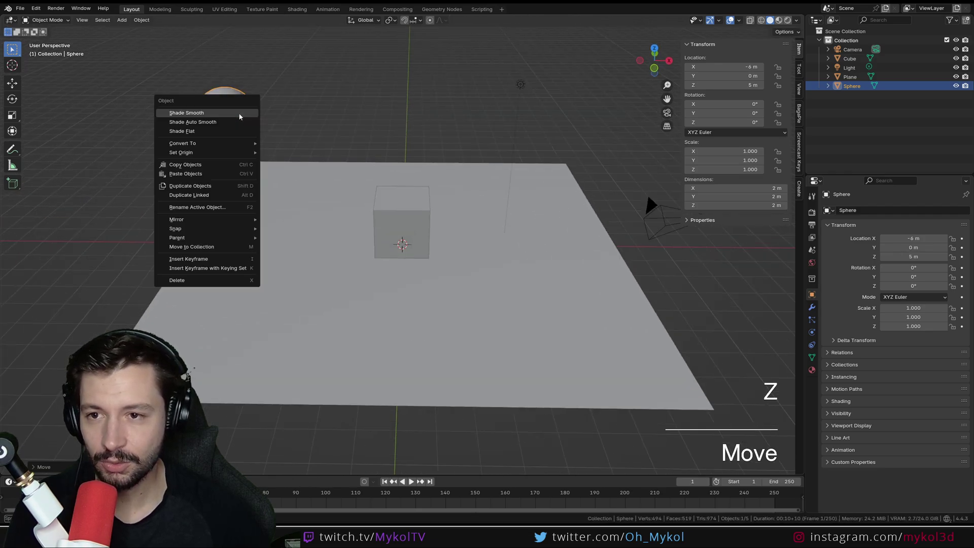
pyautogui.click(243, 109)
pyautogui.hotkey('ctrl', '2')
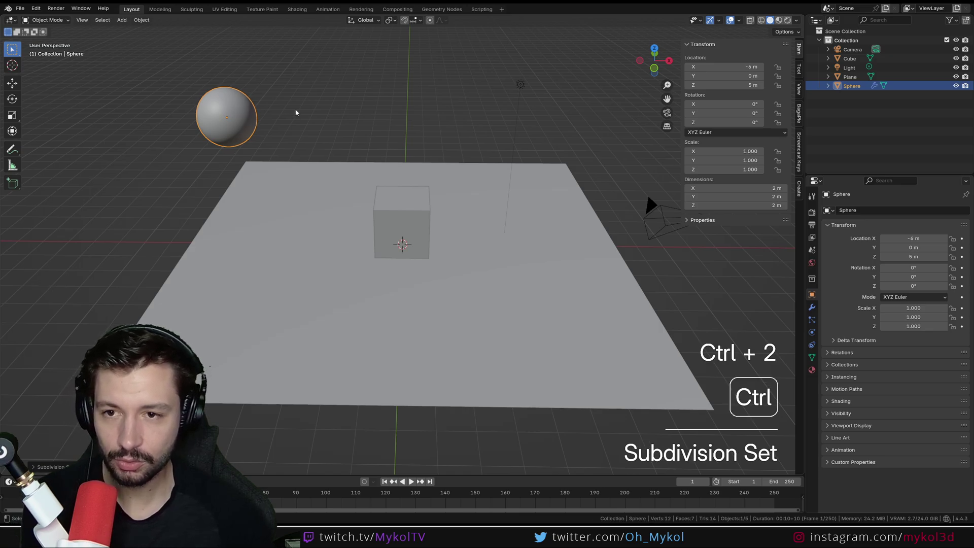
pyautogui.click(369, 114)
# Preview the scene in Material Preview shading and switch the viewport to Rendered shading
pyautogui.moveTo(370, 113); pyautogui.dragTo(284, 150, button='middle')
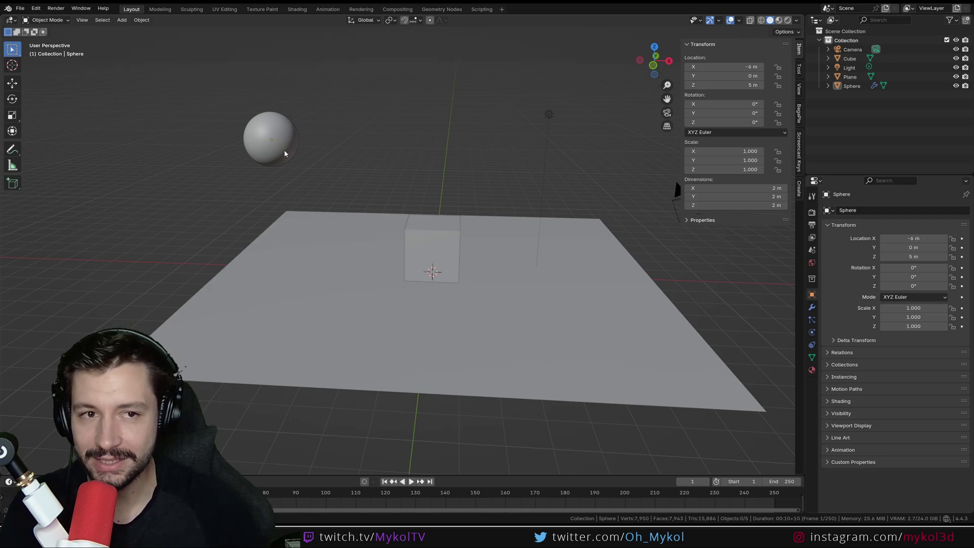
pyautogui.click(779, 20)
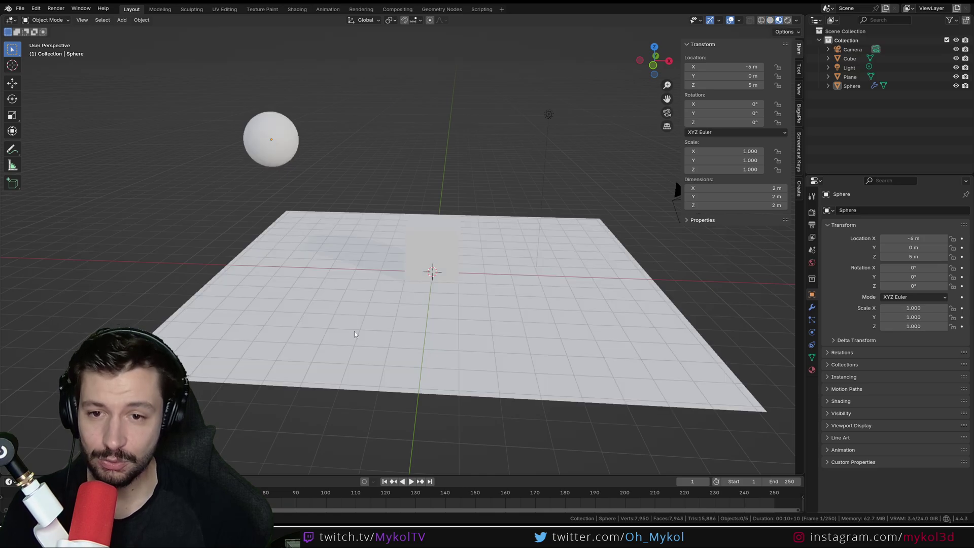
pyautogui.moveTo(354, 144); pyautogui.dragTo(360, 222, button='middle')
pyautogui.moveTo(422, 143); pyautogui.dragTo(687, 232, button='middle')
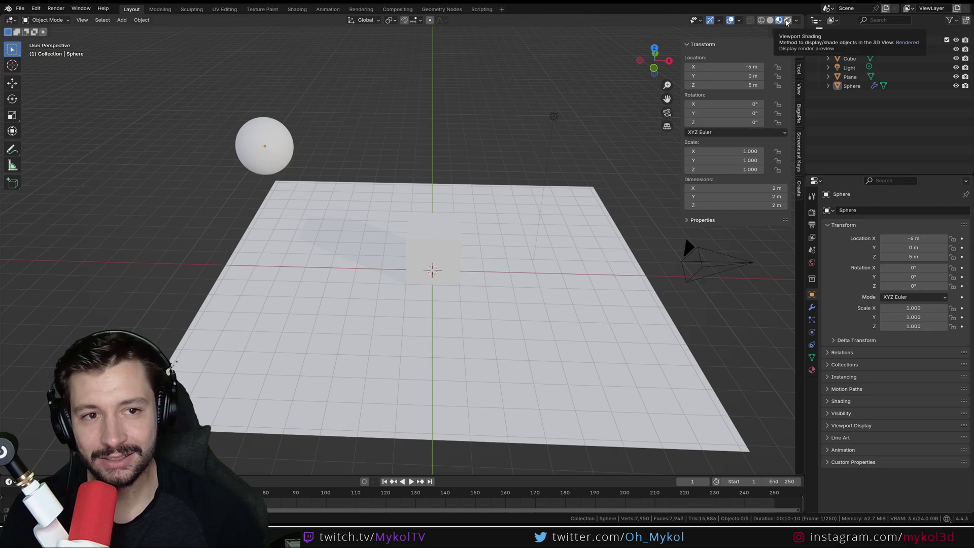
pyautogui.click(788, 21)
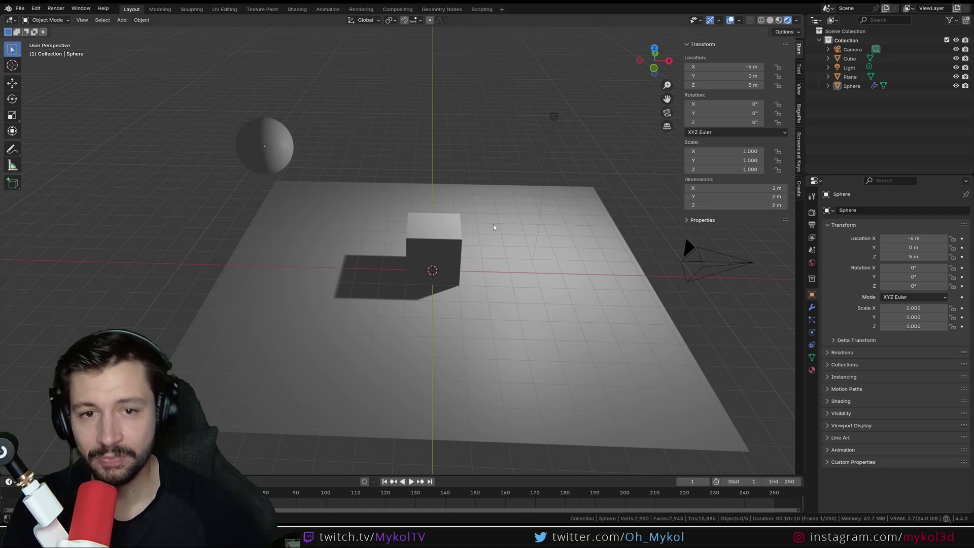
# Delete the default light from the scene and hide the viewport's sidebar
pyautogui.moveTo(522, 80); pyautogui.dragTo(584, 163)
pyautogui.press('Delete')
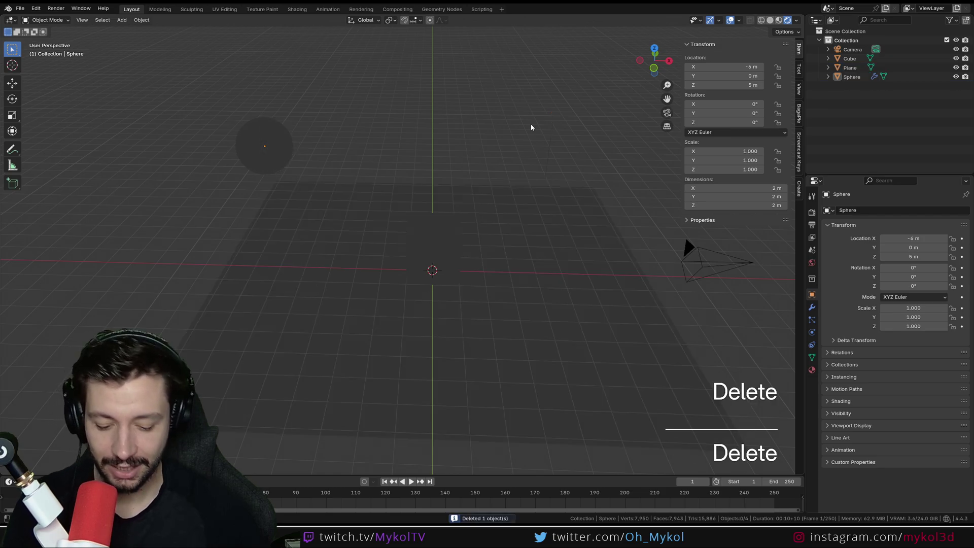
pyautogui.press('n')
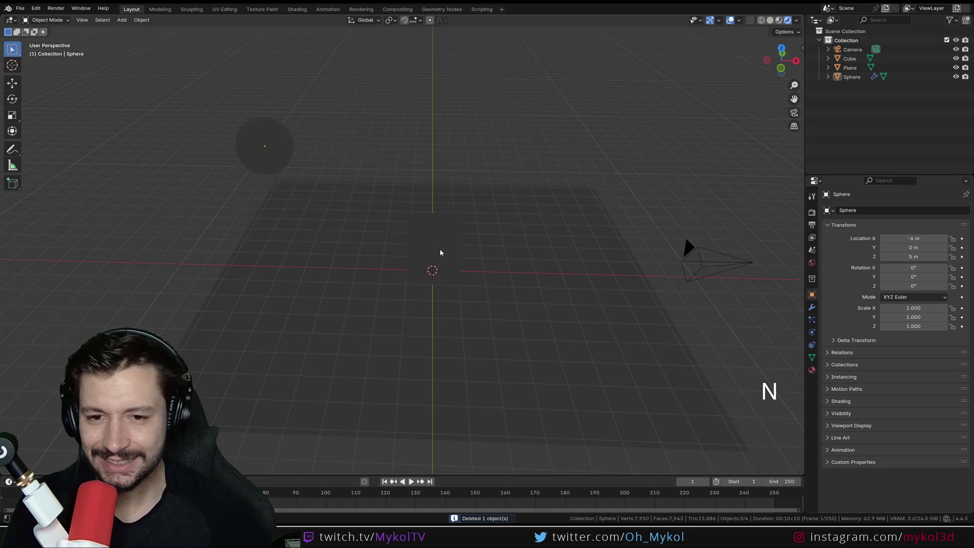
# Open the World properties and widen the properties area
pyautogui.moveTo(441, 254); pyautogui.dragTo(548, 216, button='middle')
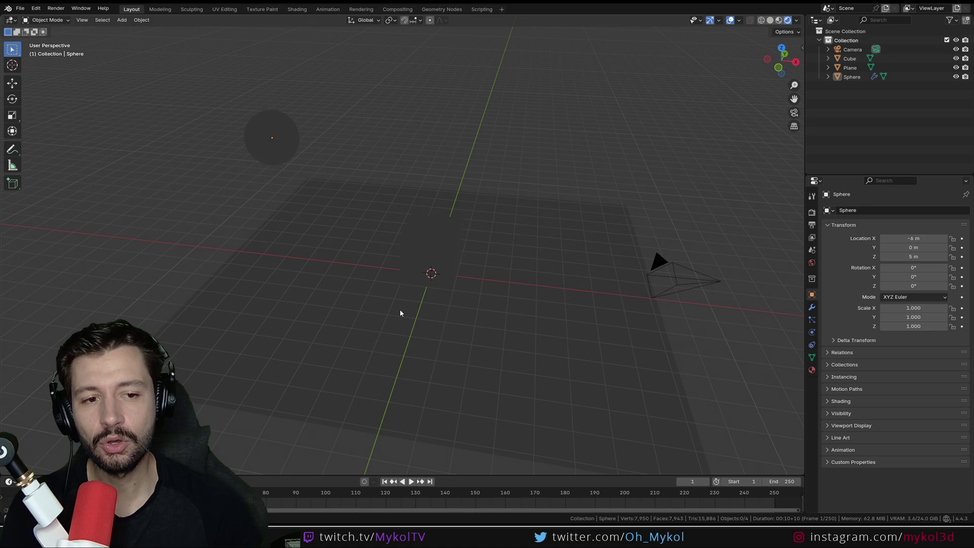
pyautogui.click(811, 265)
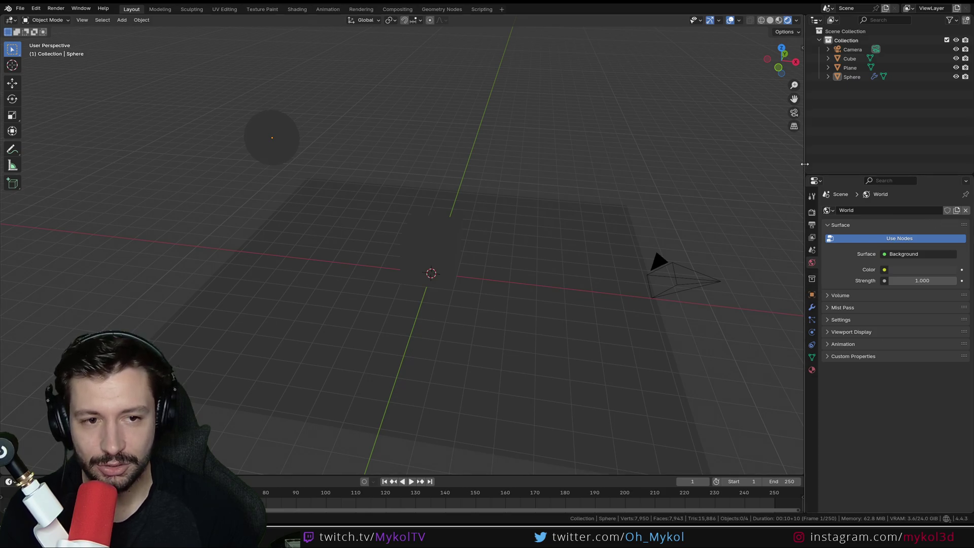
pyautogui.moveTo(803, 168); pyautogui.dragTo(676, 168)
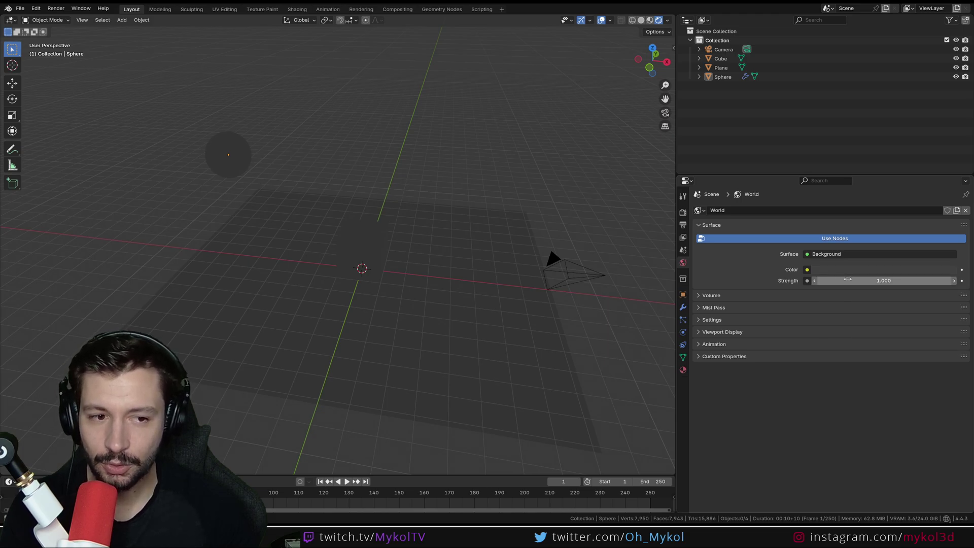
# Try world background strengths of 8 and 0.9, and restore the strength to 1
pyautogui.click(848, 280)
pyautogui.write('8')
pyautogui.press('Return')
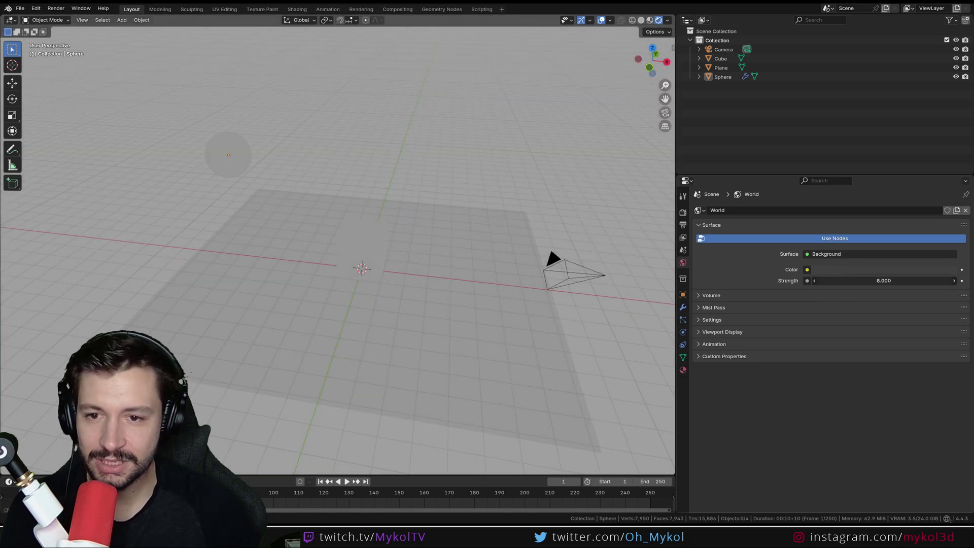
pyautogui.click(848, 280)
pyautogui.write('0.9')
pyautogui.press('Return')
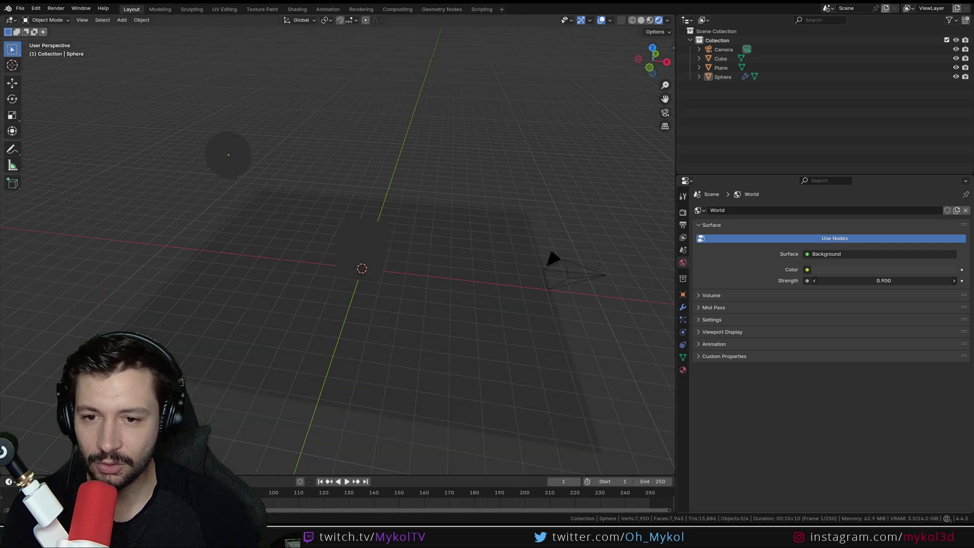
pyautogui.click(897, 278)
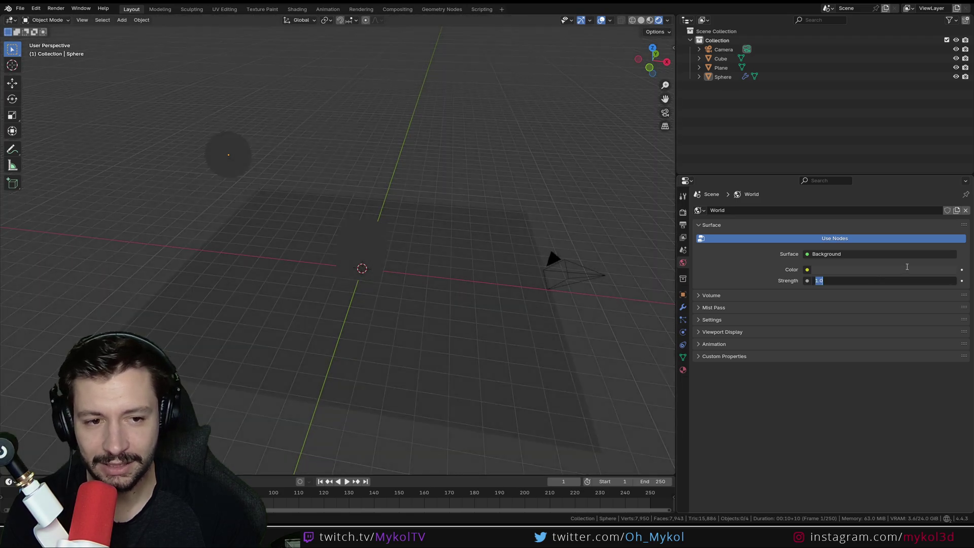
pyautogui.write('1')
pyautogui.press('Return')
# Darken the world background color to pure black
pyautogui.click(863, 270)
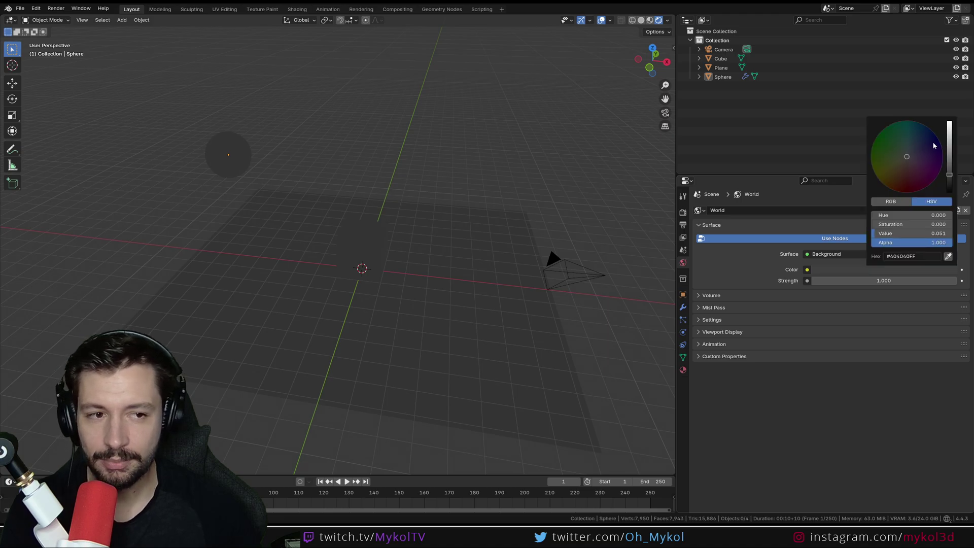
pyautogui.moveTo(949, 176); pyautogui.dragTo(949, 192)
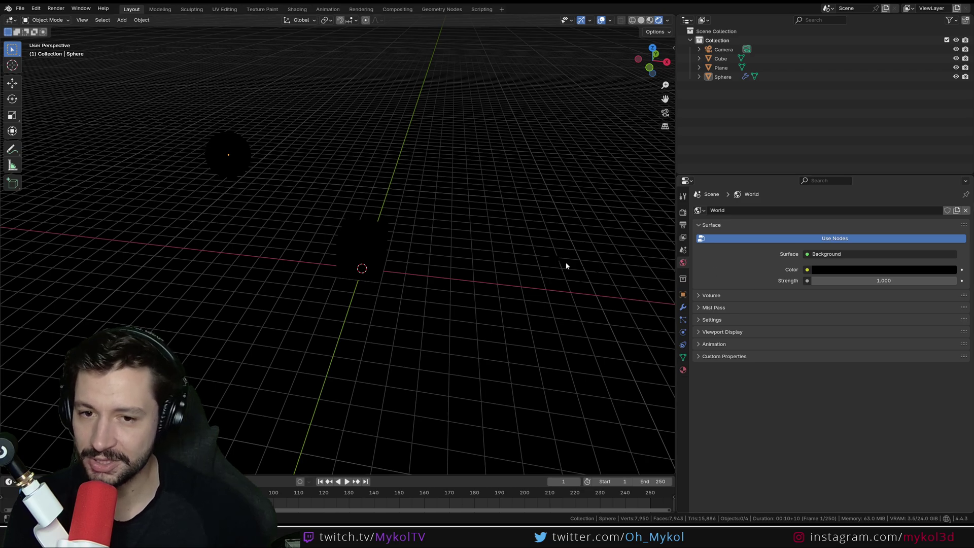
pyautogui.moveTo(439, 301); pyautogui.dragTo(524, 308, button='middle')
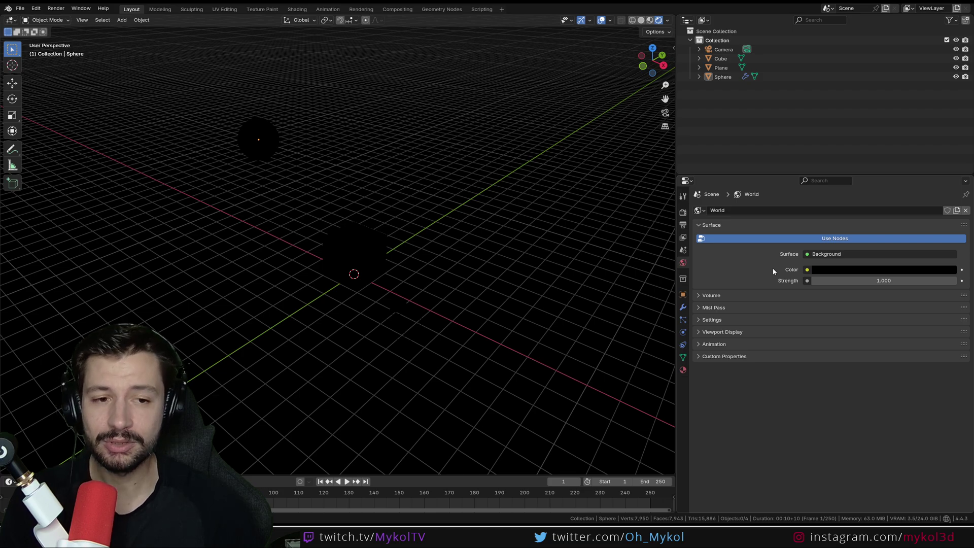
# Assign an Environment Texture to the world background's color
pyautogui.click(807, 270)
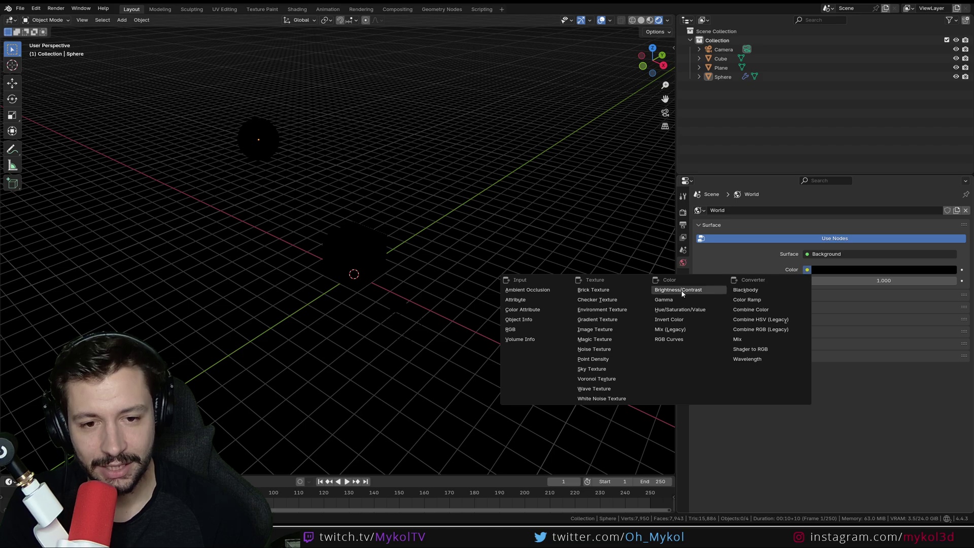
pyautogui.click(601, 310)
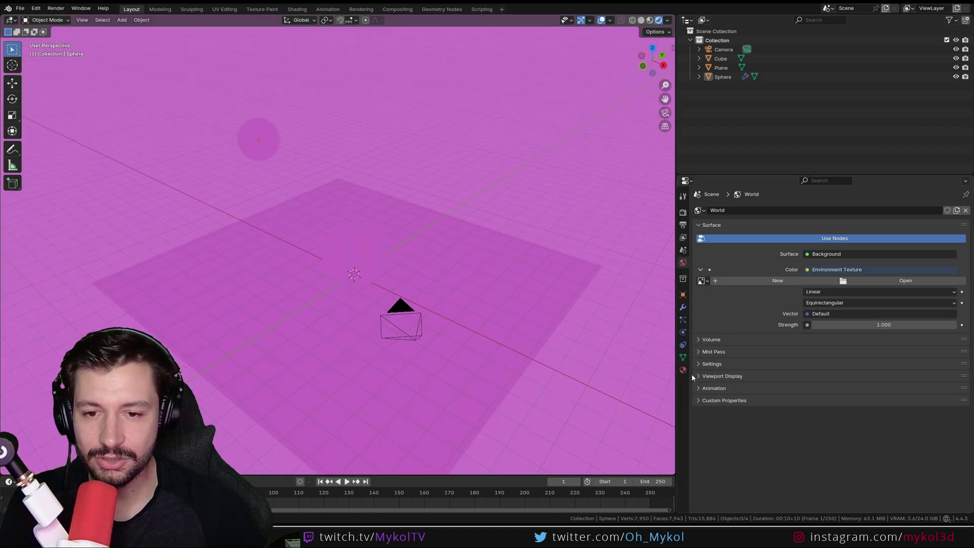
pyautogui.moveTo(343, 350); pyautogui.dragTo(398, 331, button='middle')
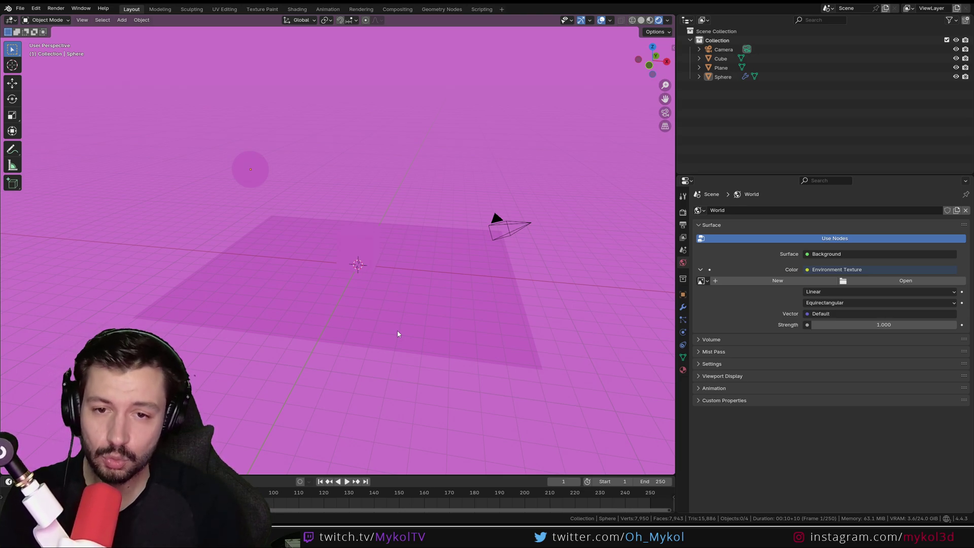
pyautogui.scroll(-5, 384, 260)
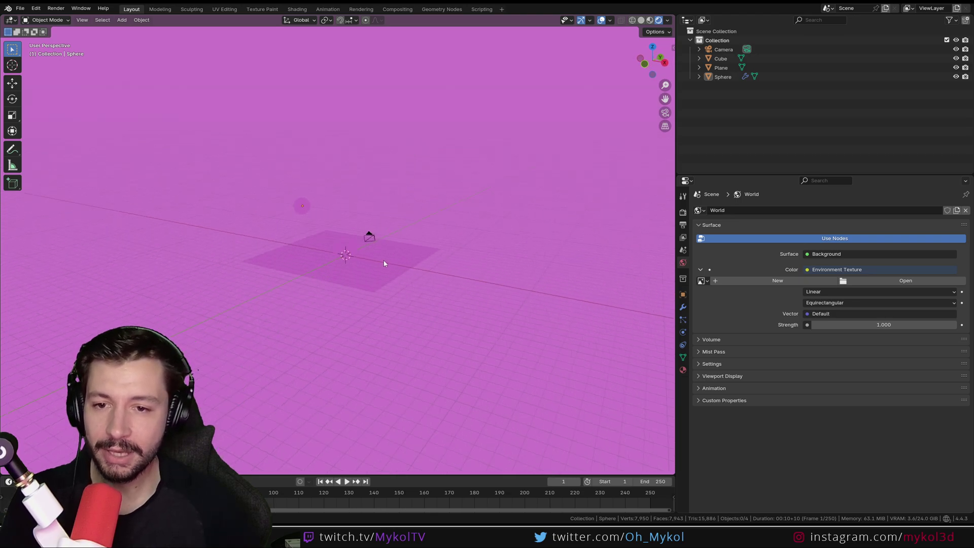
pyautogui.moveTo(384, 260); pyautogui.dragTo(409, 252, button='middle')
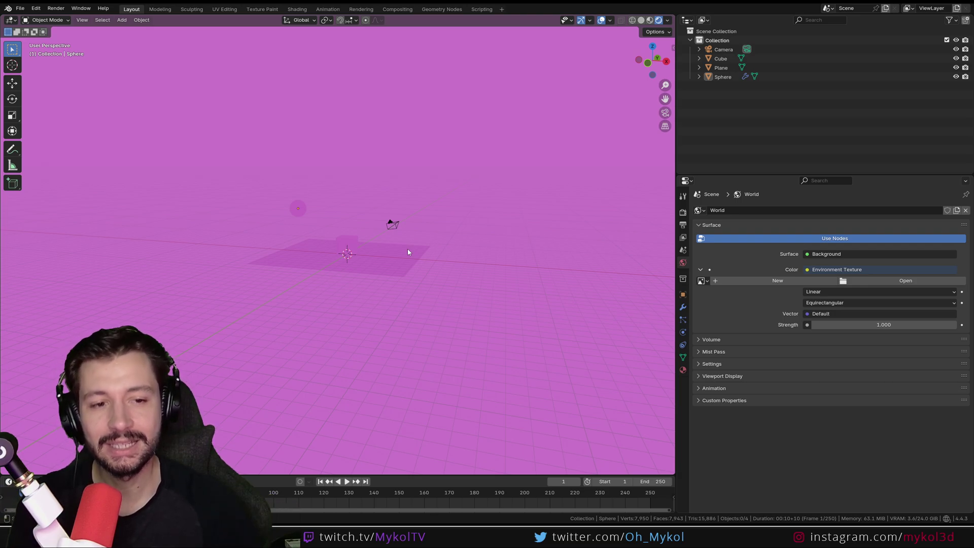
pyautogui.scroll(4, 355, 218)
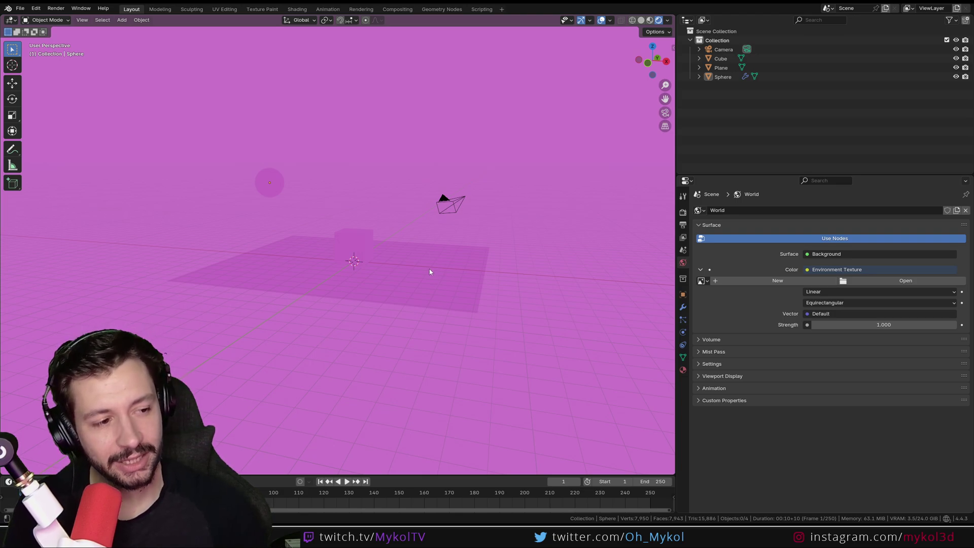
pyautogui.scroll(3, 331, 264)
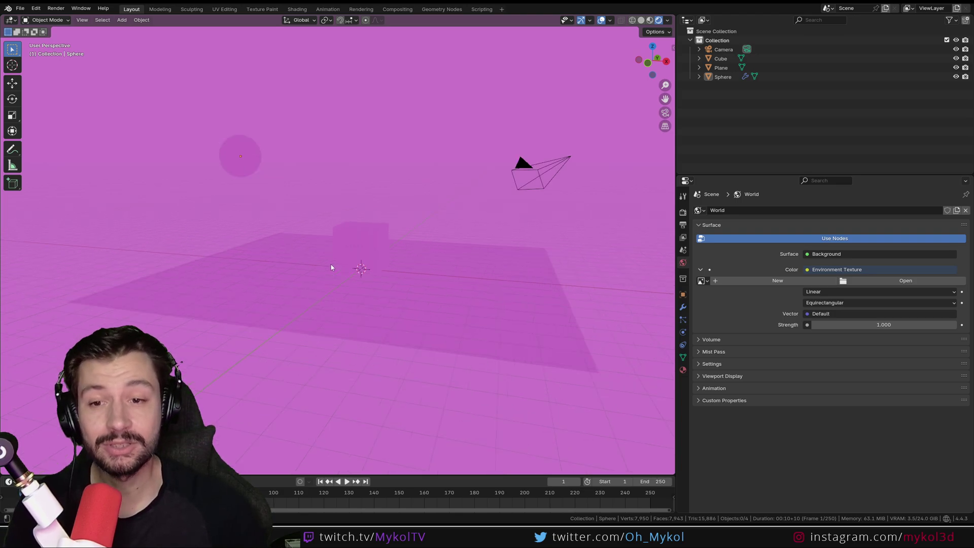
# Switch the viewport to Material Preview shading and create a new material on the sphere
pyautogui.click(641, 21)
pyautogui.scroll(4, 425, 181)
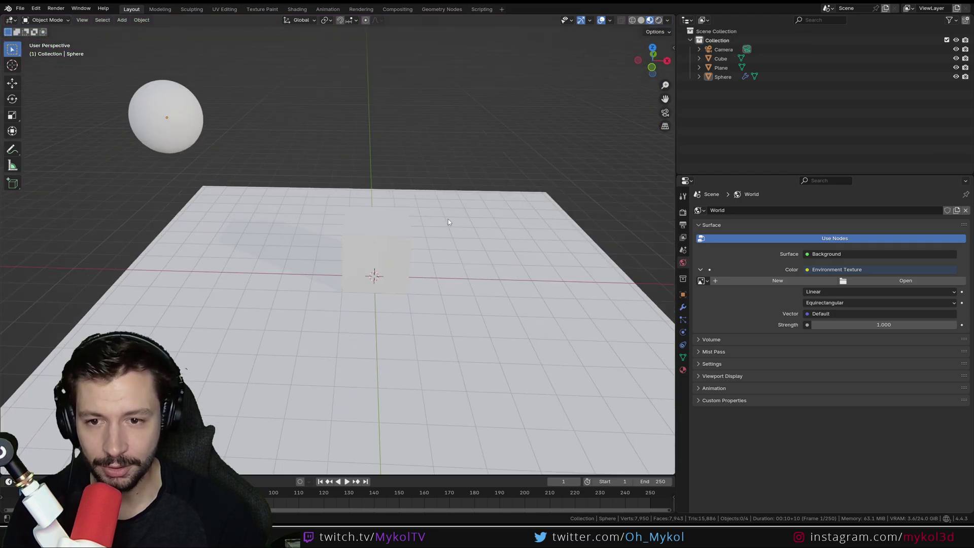
pyautogui.click(138, 90)
pyautogui.scroll(-4, 138, 89)
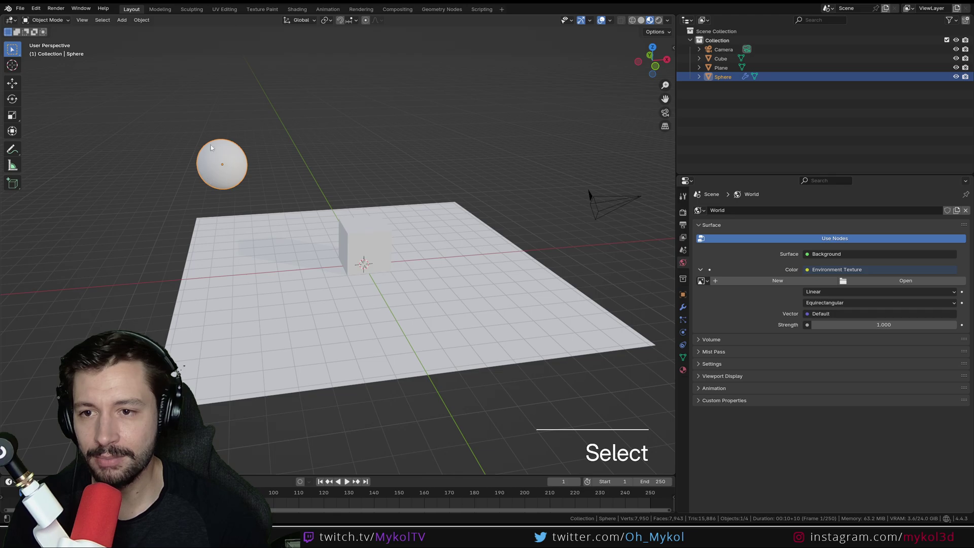
pyautogui.click(683, 370)
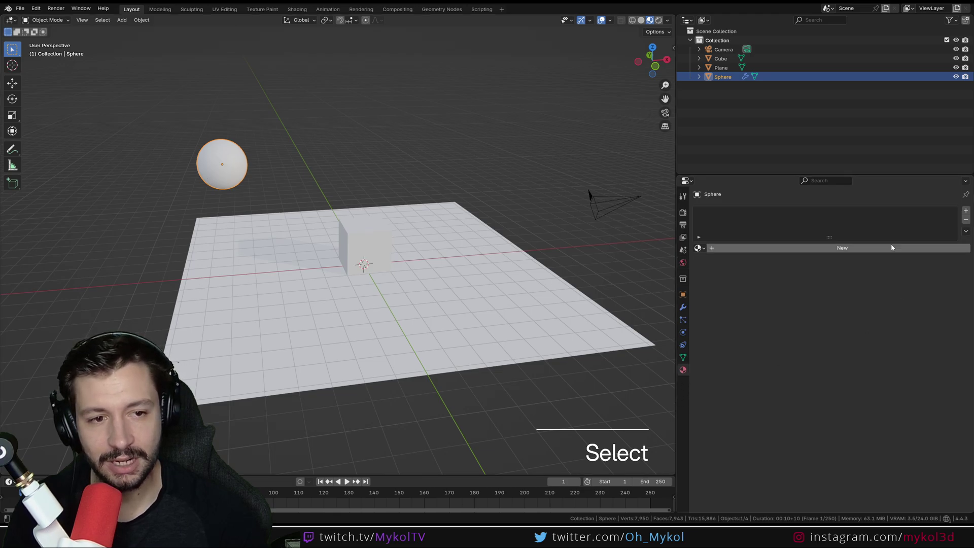
pyautogui.click(844, 249)
# Set the sphere material's Metallic to 1 and Roughness to 0 for a mirror finish
pyautogui.moveTo(826, 312); pyautogui.dragTo(809, 327)
pyautogui.scroll(5, 285, 200)
pyautogui.moveTo(304, 211)
pyautogui.mouseDown(button='middle')
pyautogui.moveTo(235, 170)
pyautogui.moveTo(288, 201)
pyautogui.mouseUp(button='middle')
pyautogui.scroll(-3, 249, 177)
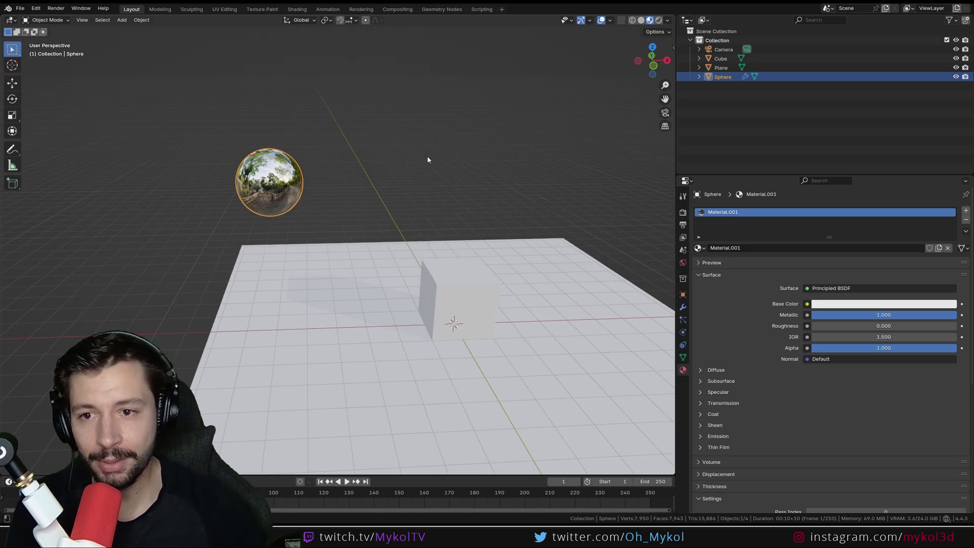
# Try the city and courtyard studio lights in the Material Preview shading settings and check their effect on the scene
pyautogui.click(669, 20)
pyautogui.click(666, 90)
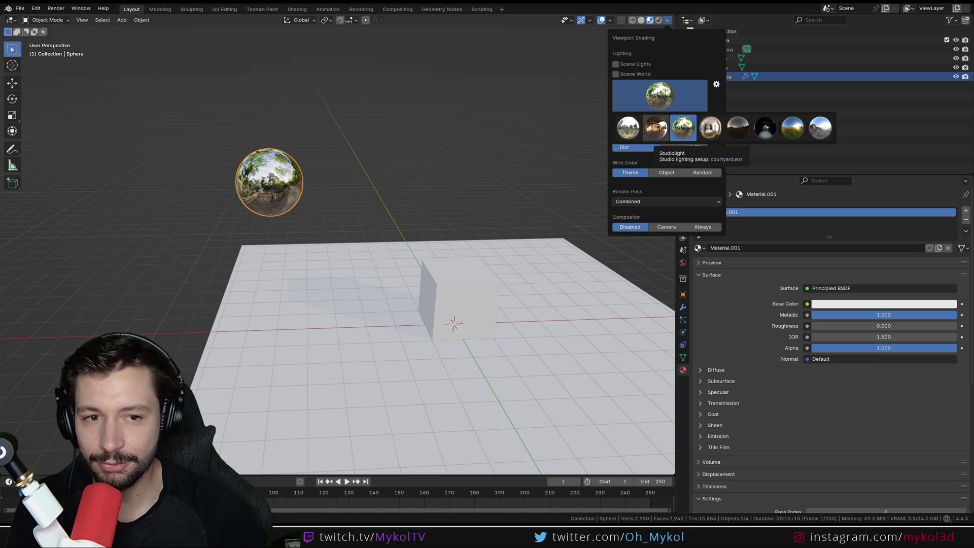
pyautogui.click(668, 99)
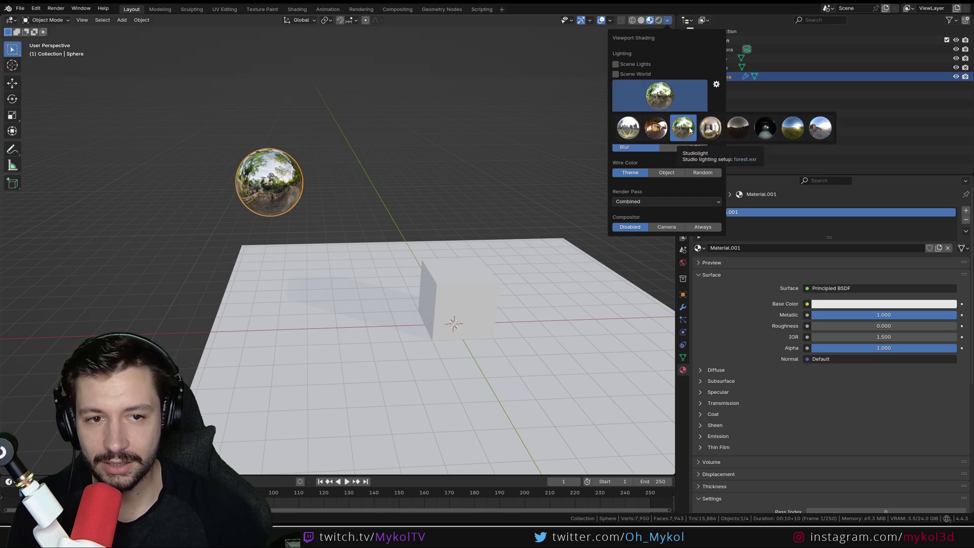
pyautogui.click(630, 128)
pyautogui.click(660, 96)
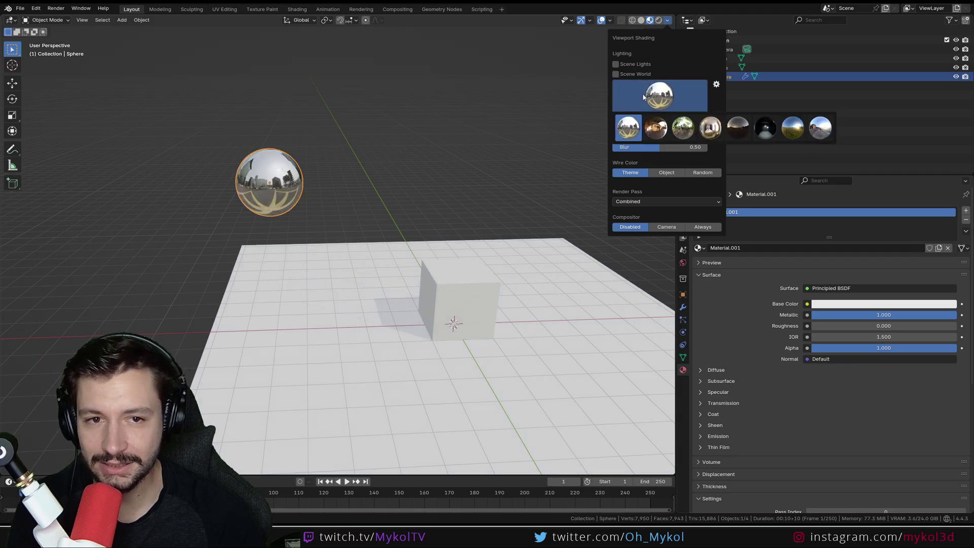
pyautogui.click(655, 129)
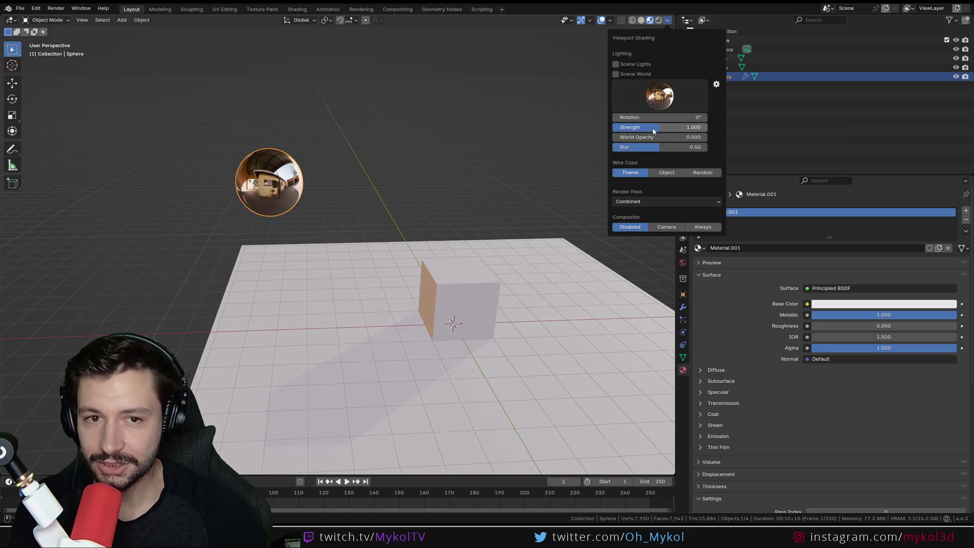
pyautogui.moveTo(398, 196)
pyautogui.mouseDown(button='middle')
pyautogui.moveTo(384, 207)
pyautogui.moveTo(283, 165)
pyautogui.mouseUp(button='middle')
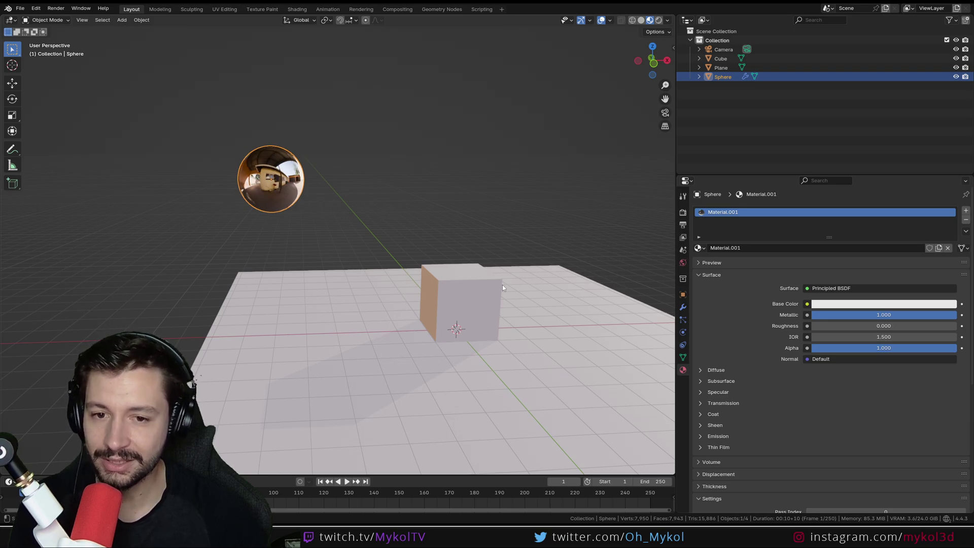
pyautogui.moveTo(505, 322); pyautogui.dragTo(552, 259, button='middle')
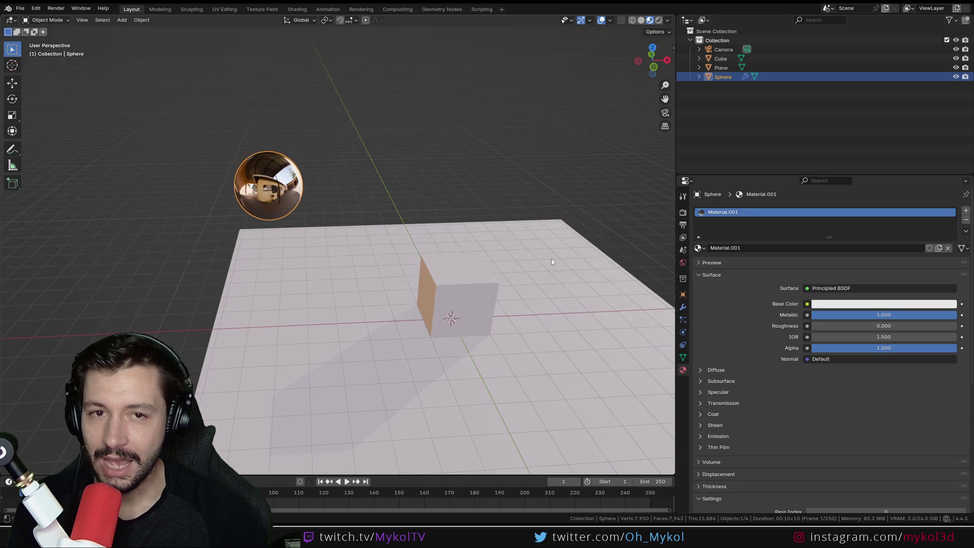
# Set the Material Preview studio light back to forest and switch the viewport to Rendered shading
pyautogui.click(668, 20)
pyautogui.click(654, 96)
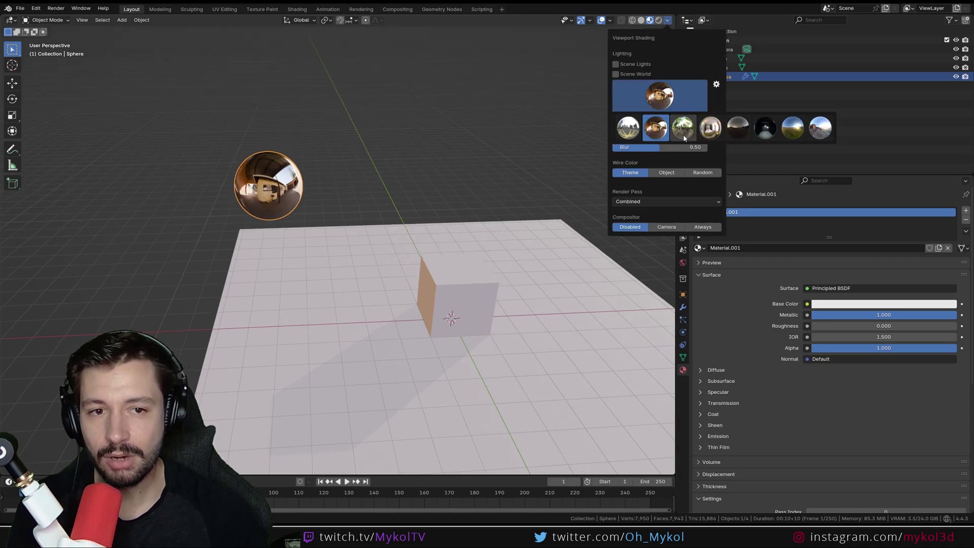
pyautogui.click(683, 128)
pyautogui.moveTo(457, 152); pyautogui.dragTo(270, 172, button='middle')
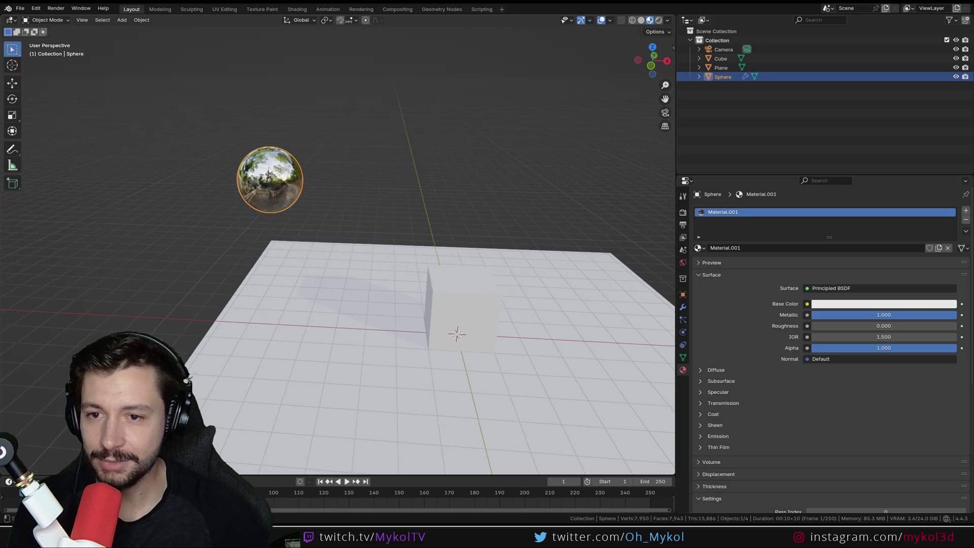
pyautogui.click(659, 19)
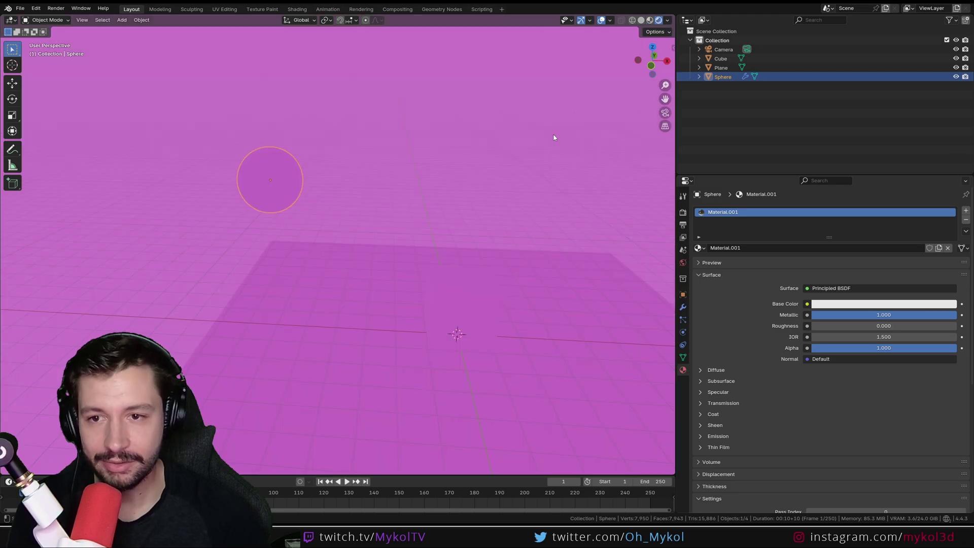
pyautogui.keyDown('shift'); pyautogui.moveTo(481, 224); pyautogui.dragTo(422, 210, button='middle'); pyautogui.keyUp('shift')
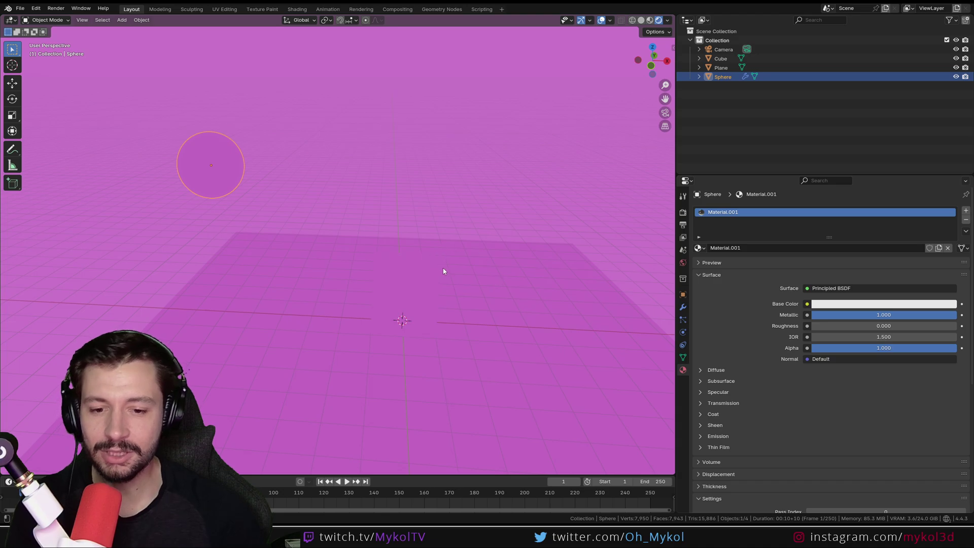
# Open the file location of the Blender 4.4 program in File Explorer through its shortcut properties
pyautogui.rightClick(583, 523)
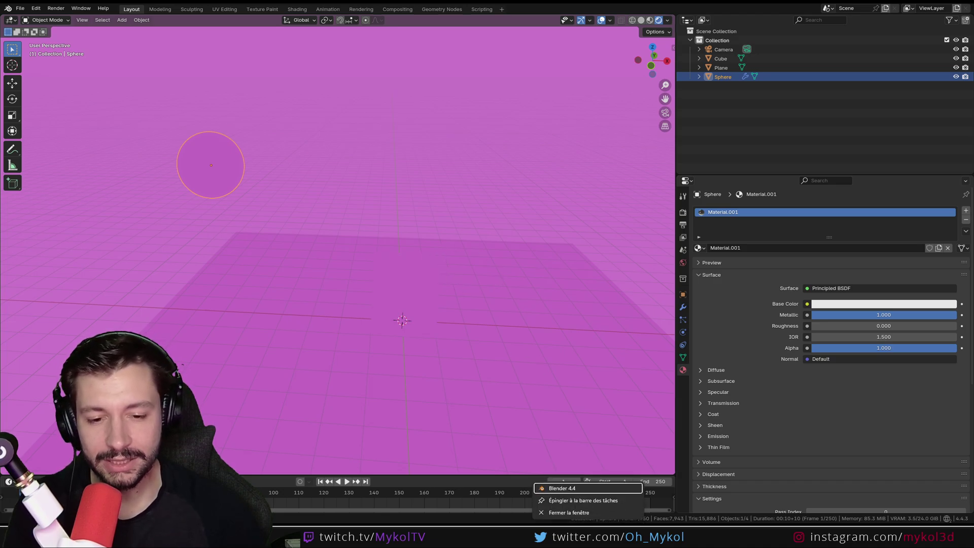
pyautogui.rightClick(566, 489)
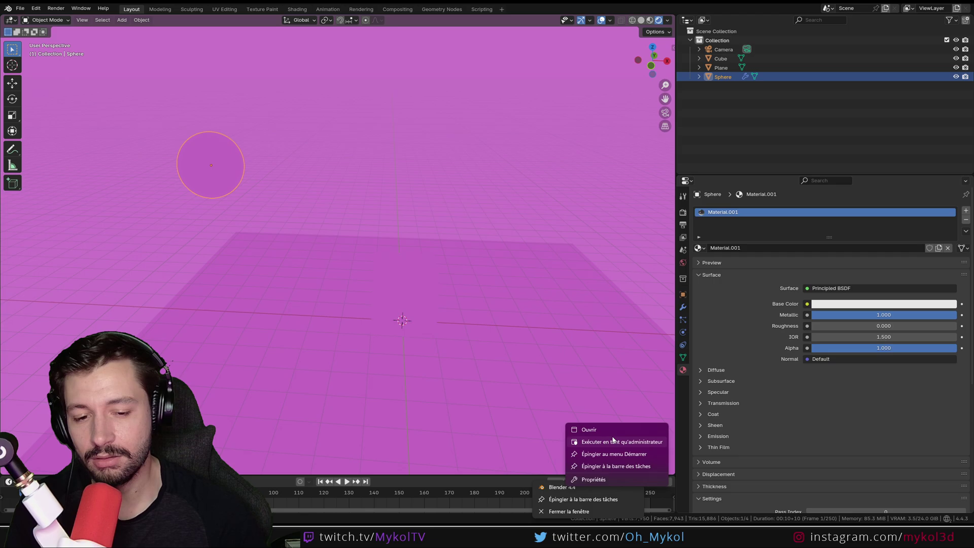
pyautogui.click(594, 479)
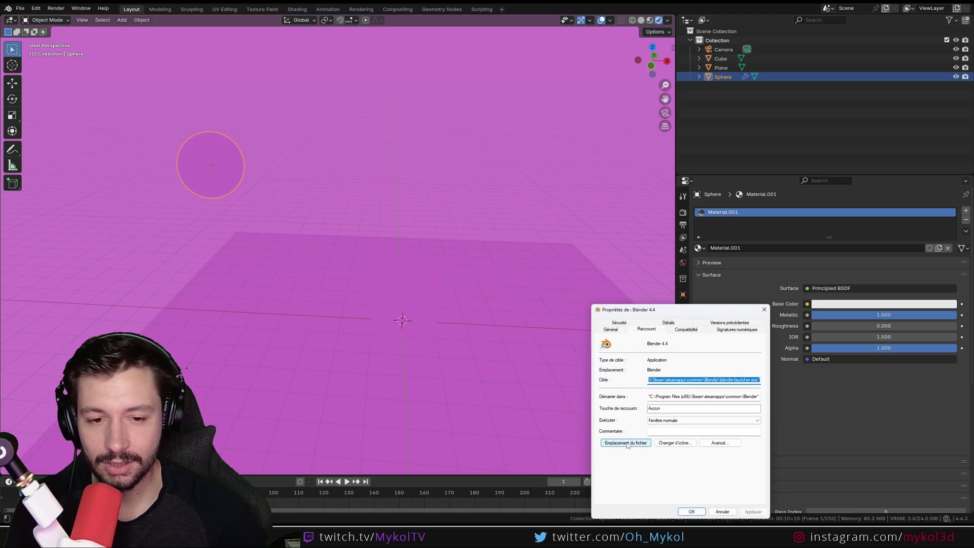
pyautogui.click(627, 444)
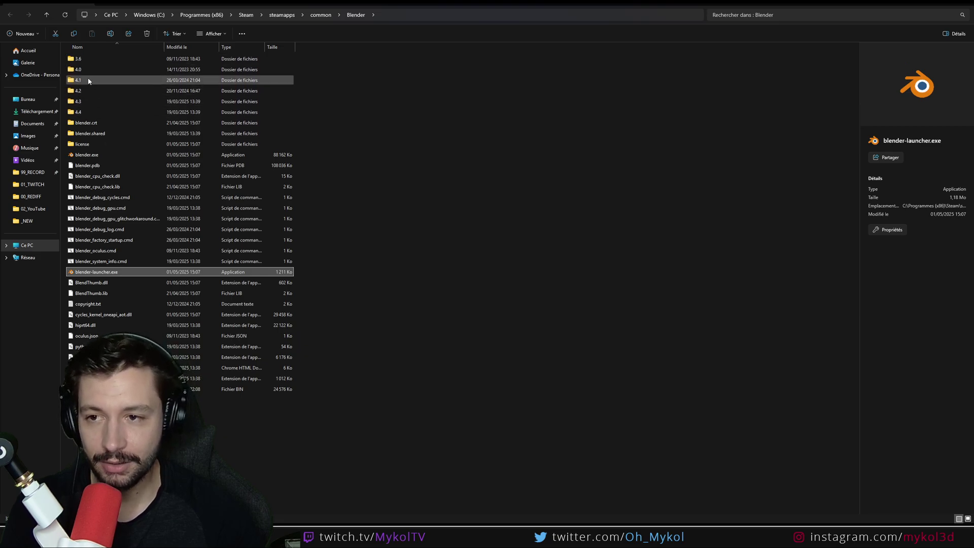
# Browse to the 4.4\datafiles\studiolights\world folder, widen the name column and show the folder's full path
pyautogui.doubleClick(102, 113)
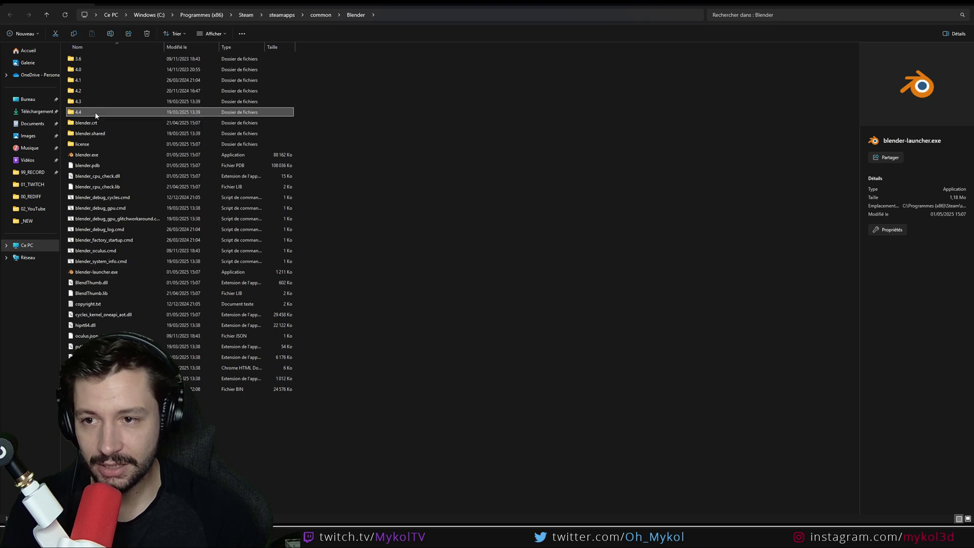
pyautogui.doubleClick(101, 58)
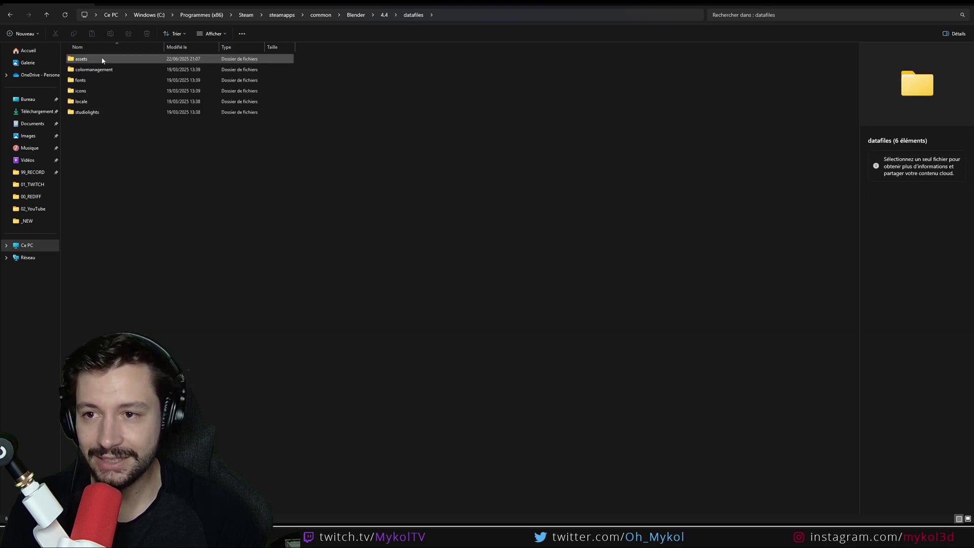
pyautogui.doubleClick(102, 111)
pyautogui.doubleClick(94, 81)
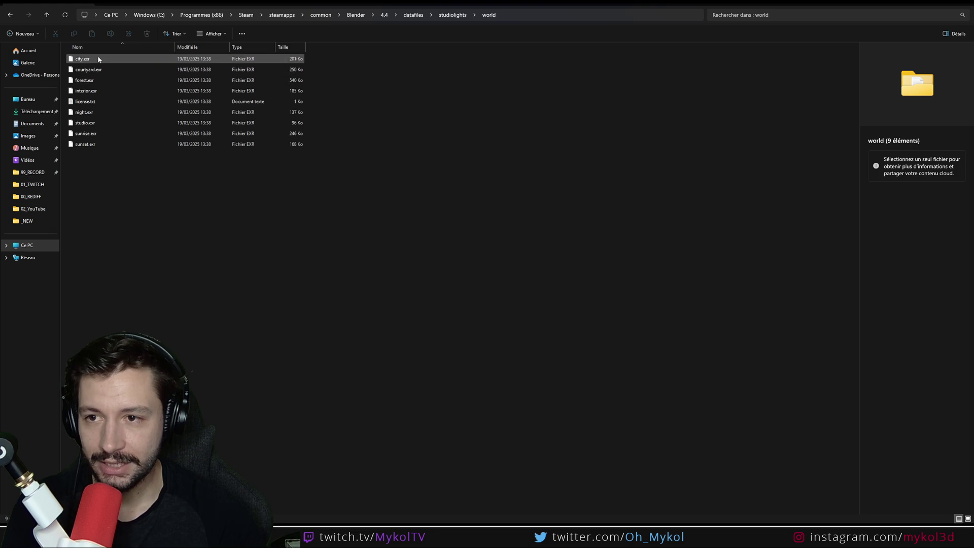
pyautogui.moveTo(176, 43); pyautogui.dragTo(223, 44)
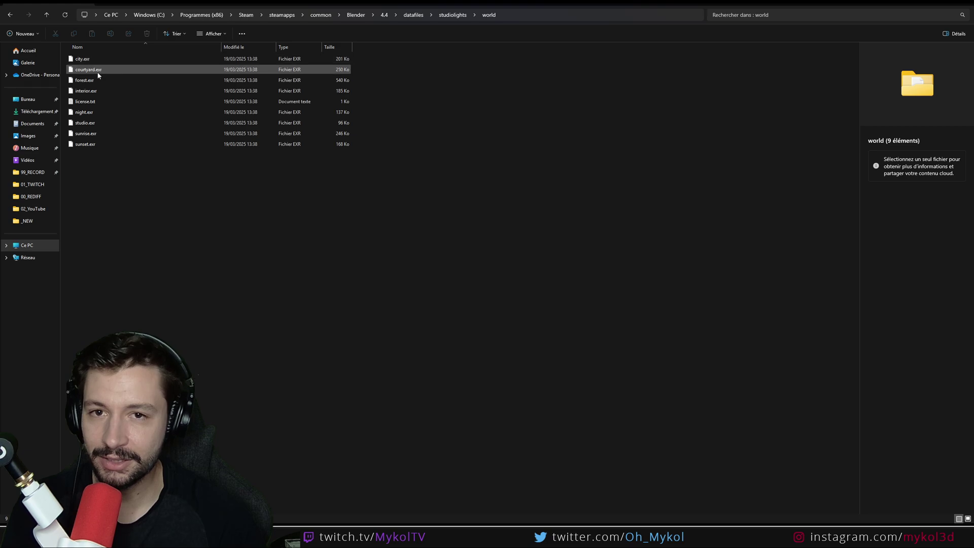
pyautogui.click(545, 14)
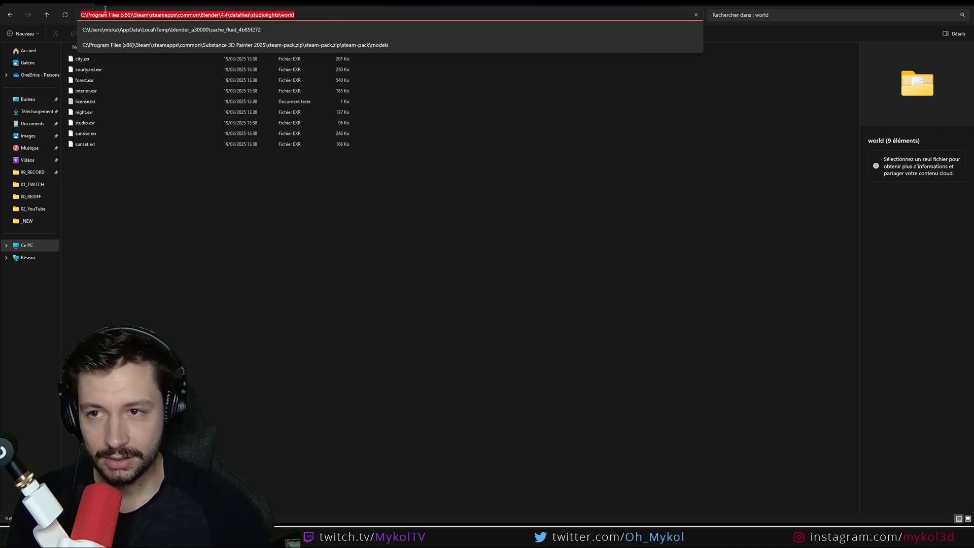
pyautogui.click(559, 401)
# Switch back to Blender, start opening an image for the world's Environment Texture and browse to the bookmarked 02_HDRI folder
pyautogui.hotkey('alt', 'Tab')
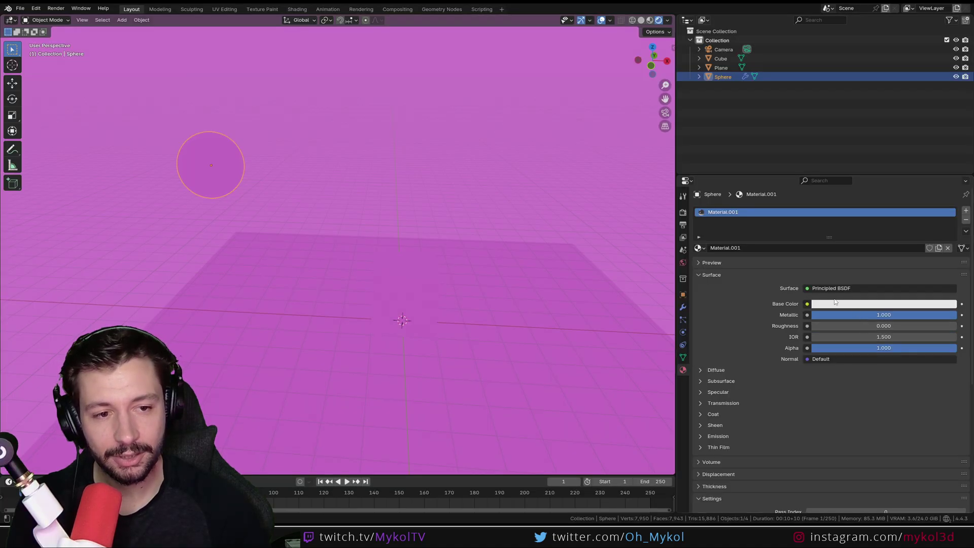
pyautogui.click(683, 263)
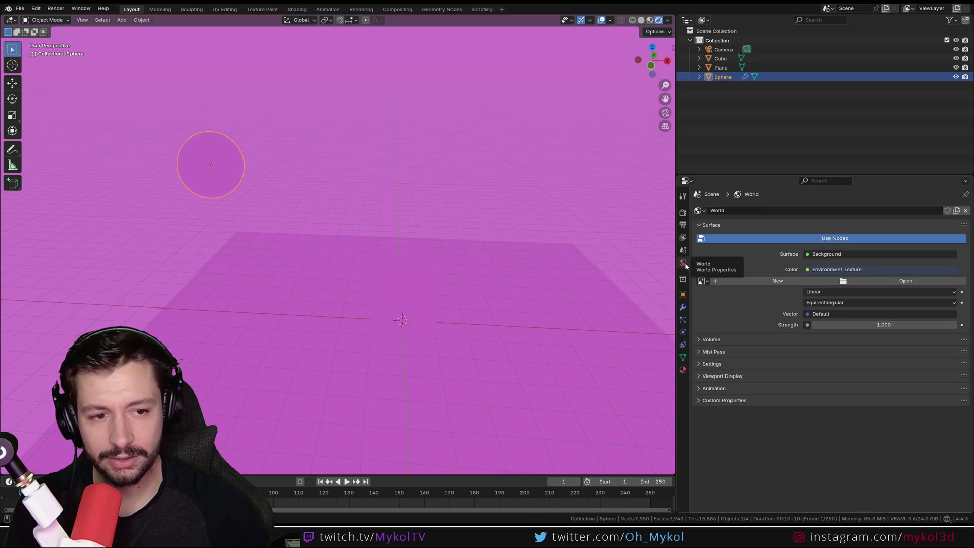
pyautogui.click(903, 282)
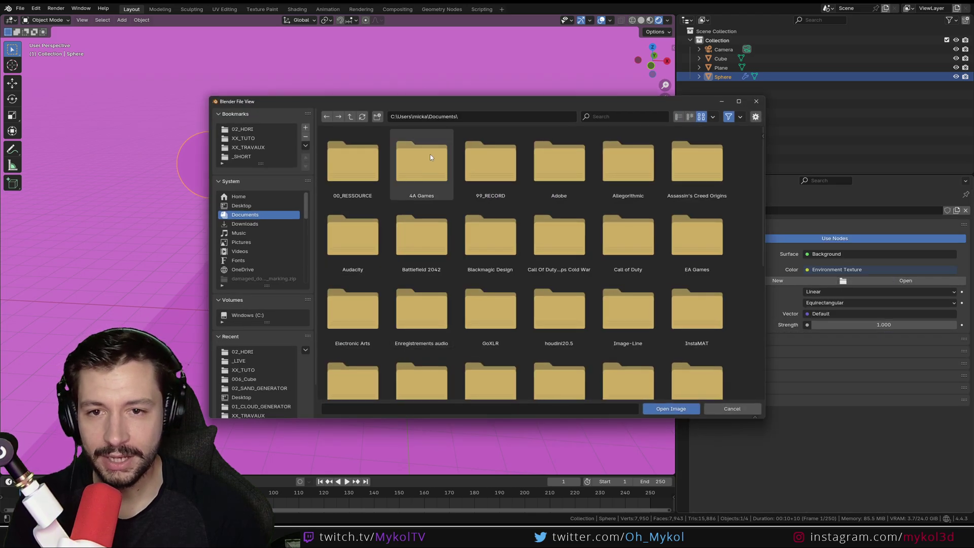
pyautogui.click(481, 116)
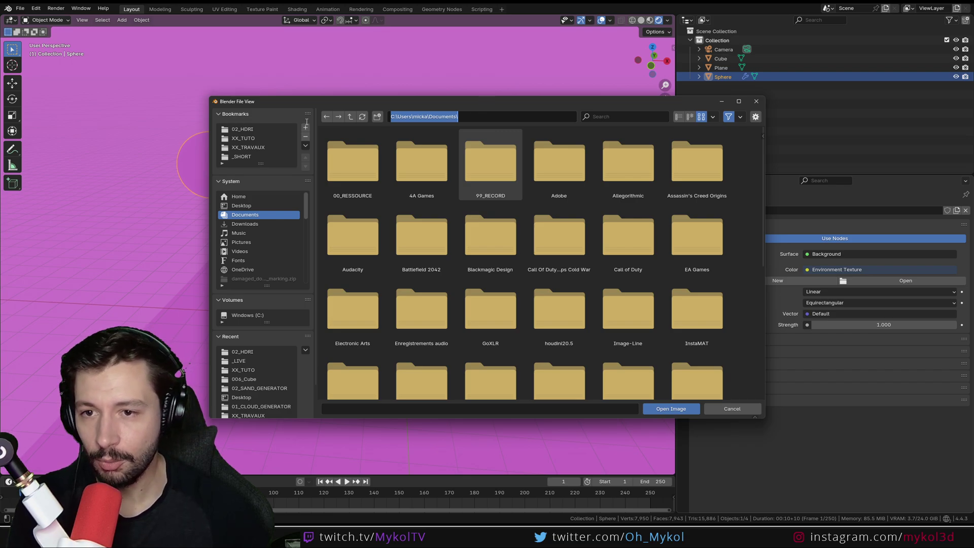
pyautogui.click(244, 130)
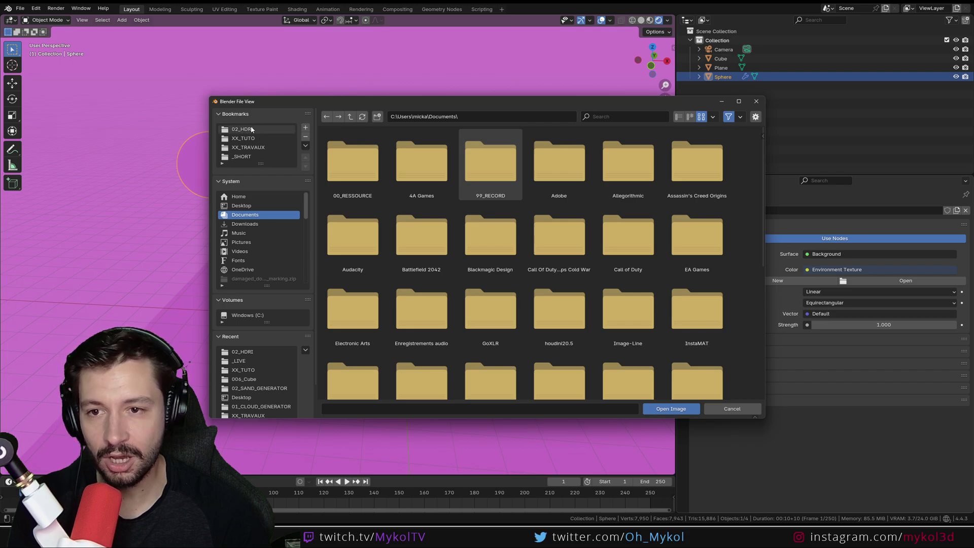
pyautogui.click(248, 130)
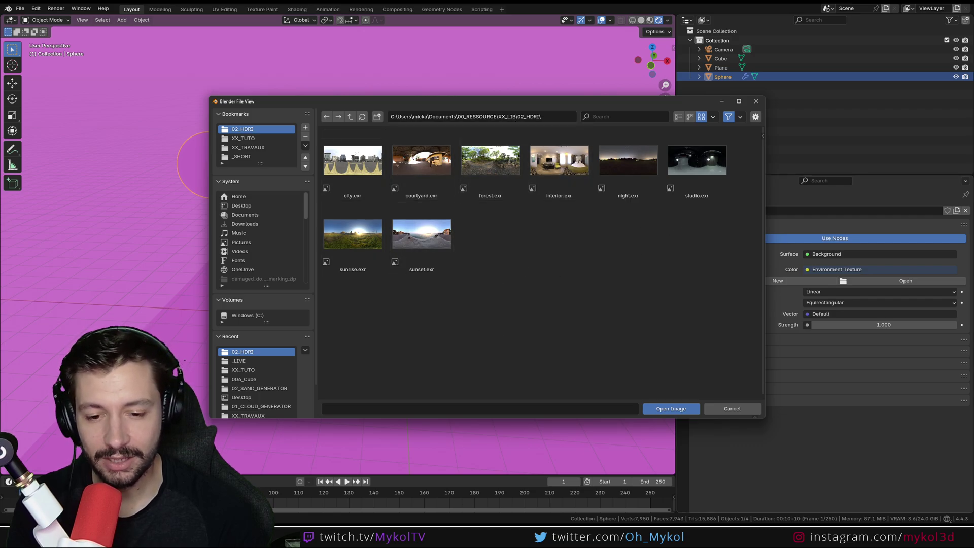
# Switch to File Explorer to examine the EXR files in the world folder and return to Blender's file browser
pyautogui.moveTo(505, 533)
pyautogui.click(506, 488)
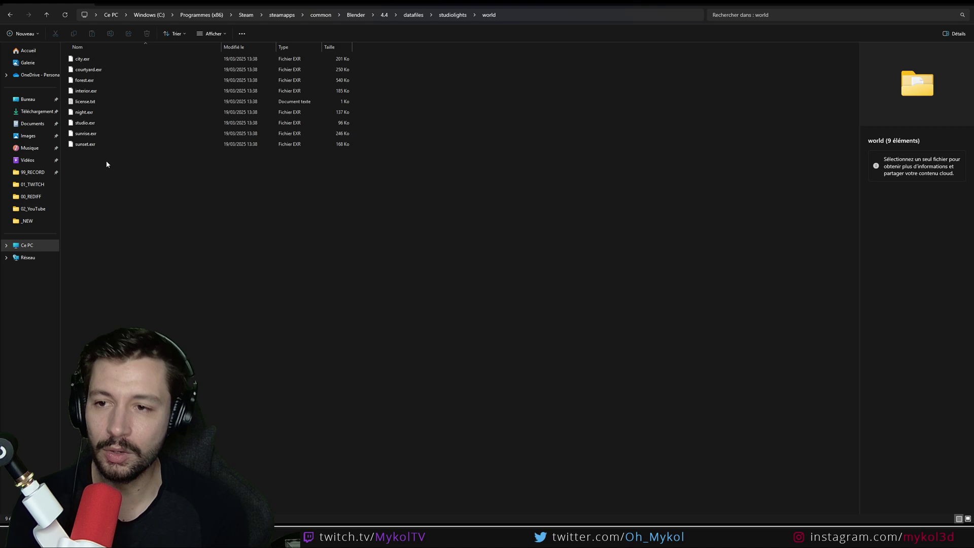
pyautogui.moveTo(589, 538)
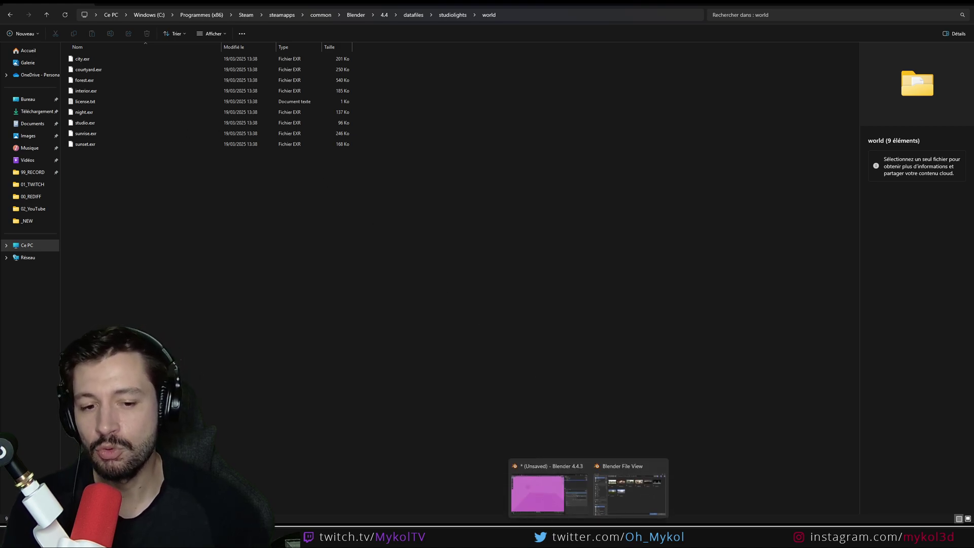
pyautogui.click(630, 493)
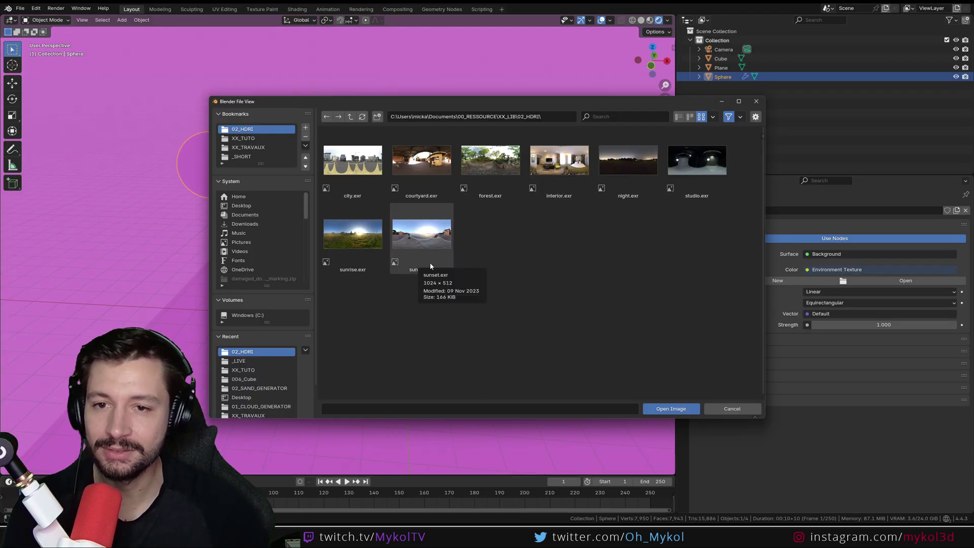
# Load forest.exr as the world's environment texture and inspect the lit scene in the viewport
pyautogui.doubleClick(495, 161)
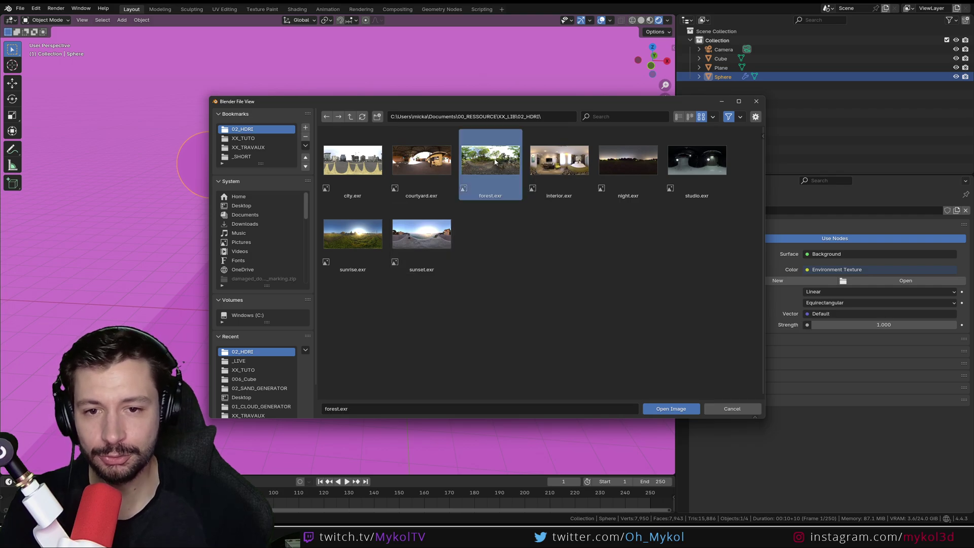
pyautogui.click(650, 20)
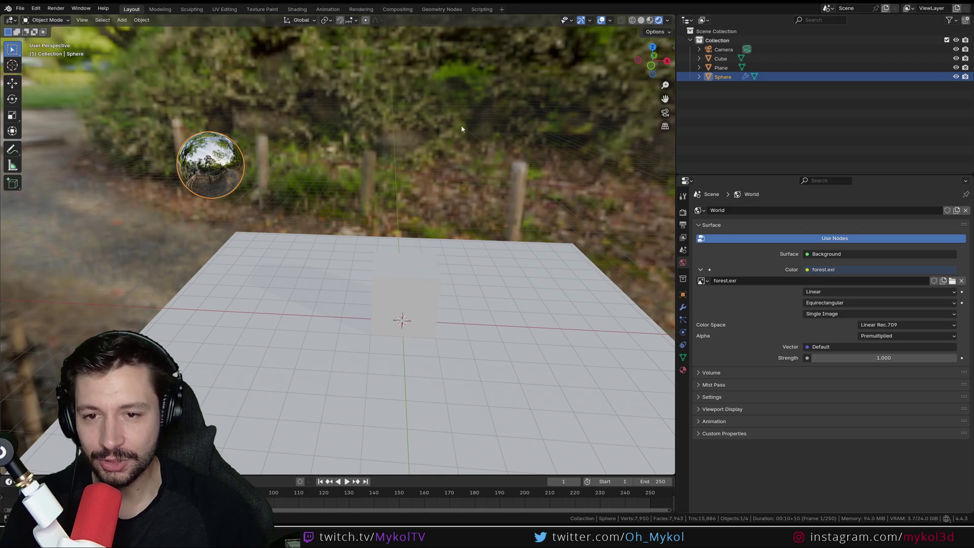
pyautogui.scroll(-3, 318, 221)
pyautogui.moveTo(318, 222); pyautogui.dragTo(353, 285, button='middle')
pyautogui.scroll(2, 530, 363)
pyautogui.scroll(3, 353, 285)
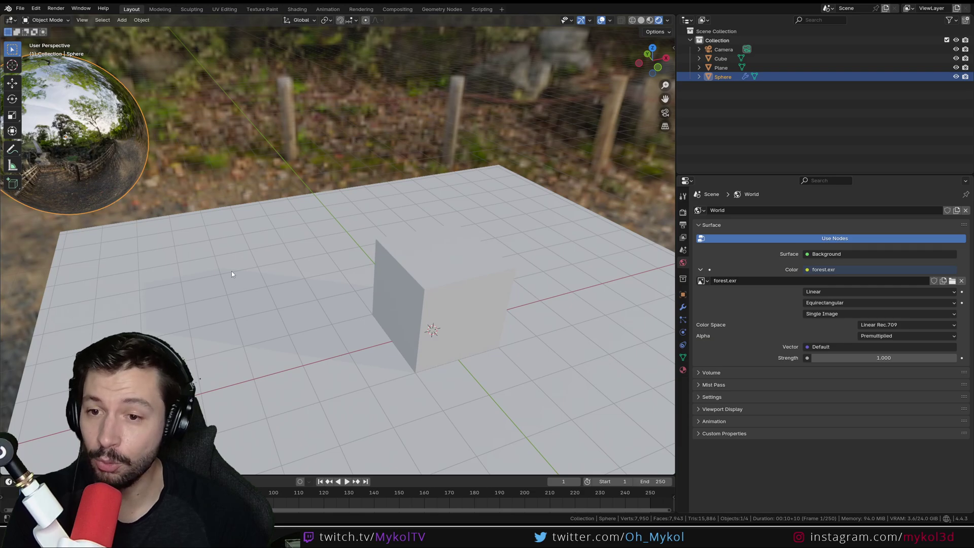
# Set the world background's Strength to 5
pyautogui.moveTo(857, 361); pyautogui.dragTo(906, 361)
pyautogui.moveTo(884, 358); pyautogui.dragTo(863, 358)
pyautogui.click(884, 357)
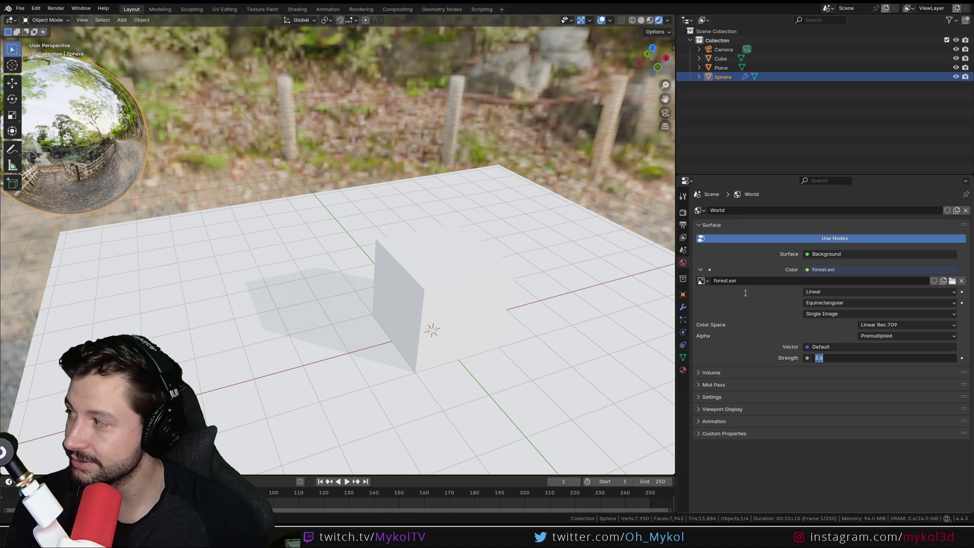
pyautogui.write('5')
pyautogui.press('Return')
# Switch to the camera view and render the current frame
pyautogui.moveTo(305, 254); pyautogui.dragTo(375, 345, button='middle')
pyautogui.scroll(3, 389, 383)
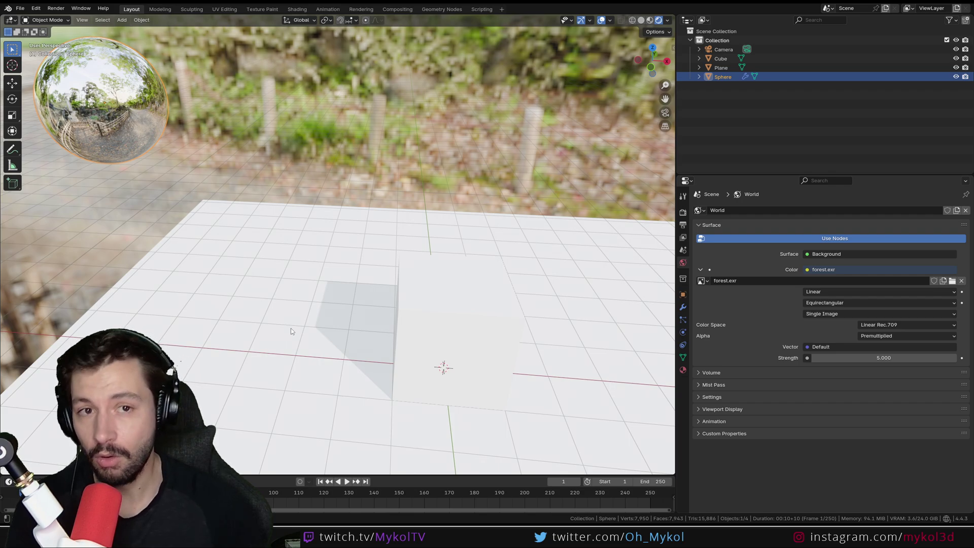
pyautogui.press('KP_0')
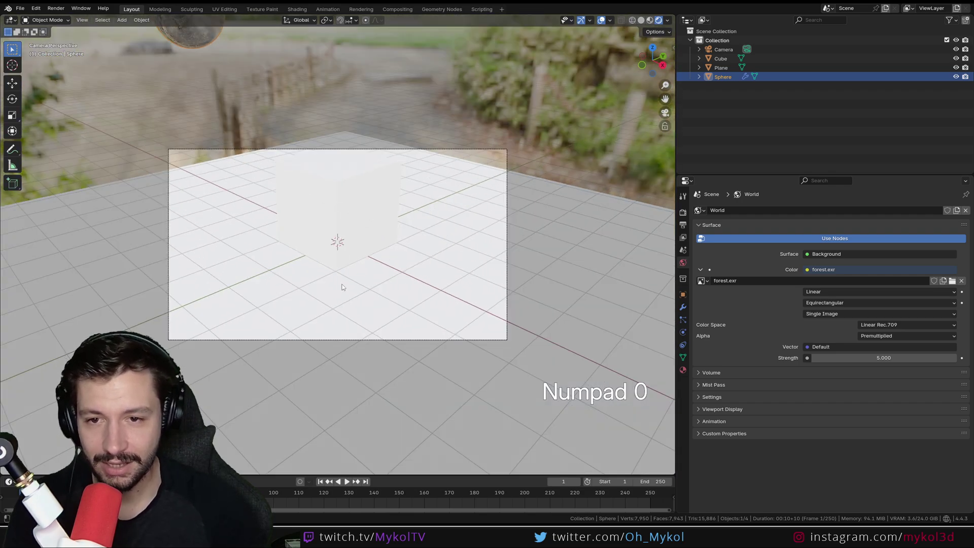
pyautogui.press('F12')
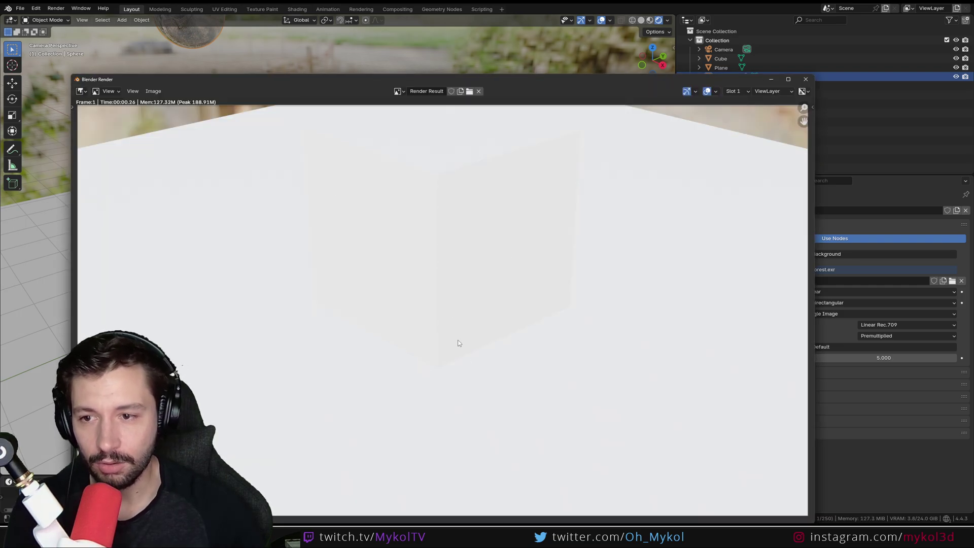
# Set the world background's Strength to 1 and render the current frame again
pyautogui.click(805, 79)
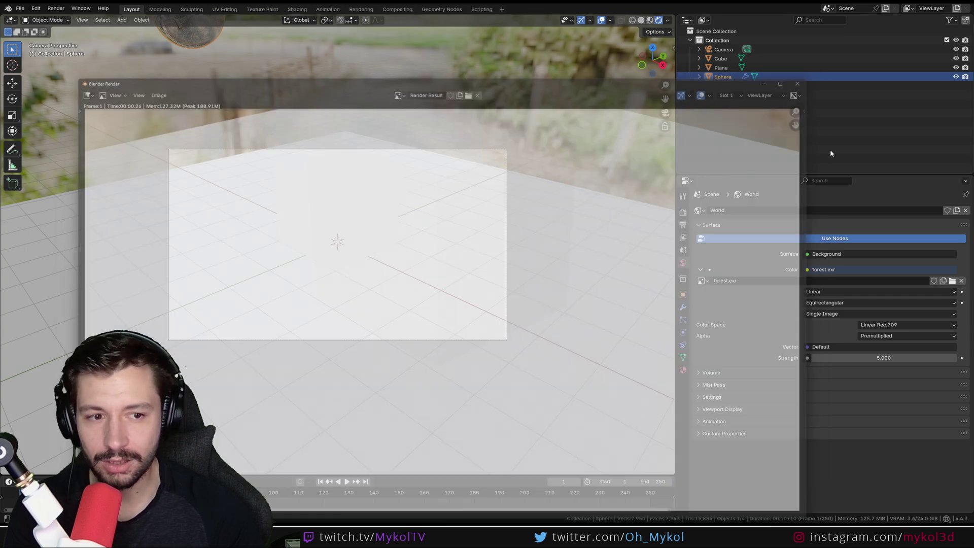
pyautogui.click(903, 357)
pyautogui.write('1')
pyautogui.press('Return')
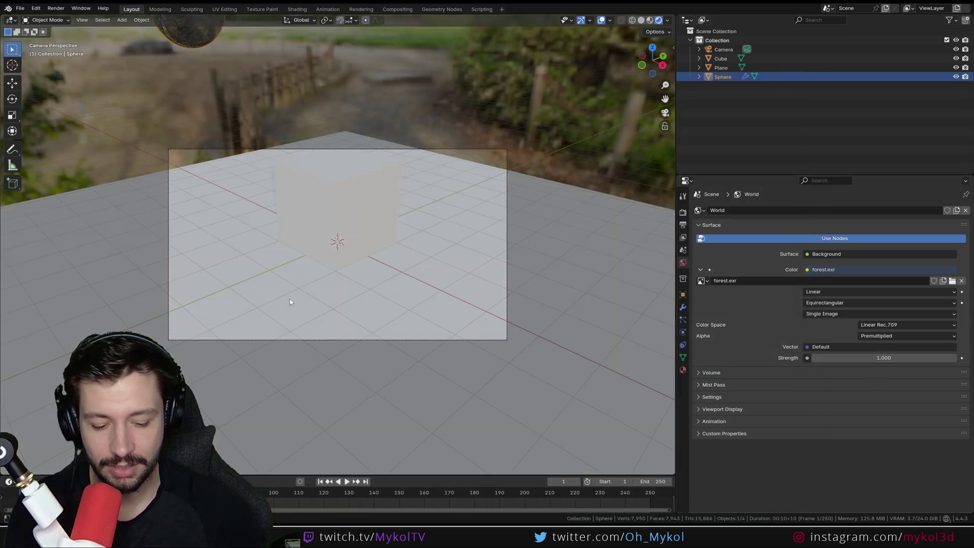
pyautogui.press('F12')
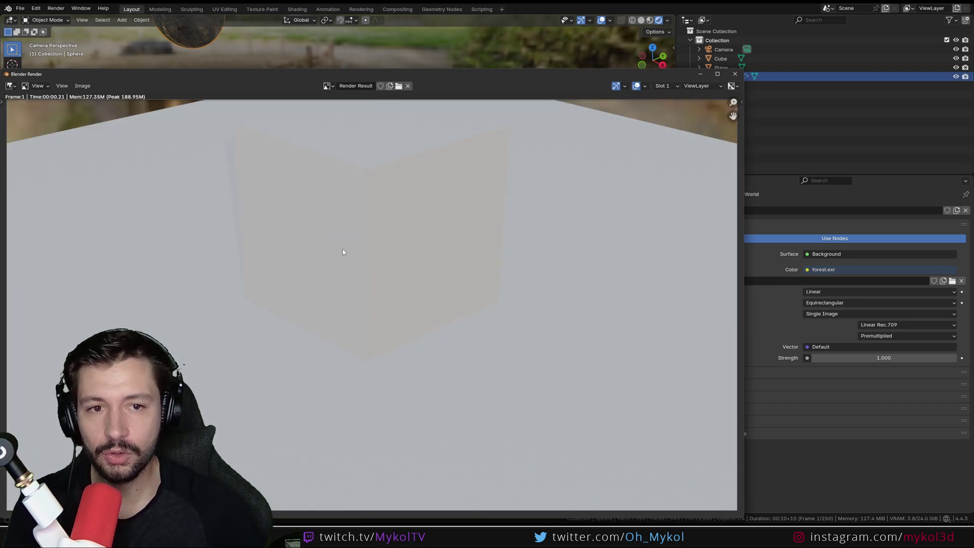
pyautogui.click(735, 74)
# Switch the render engine to Cycles with GPU Compute as the device
pyautogui.moveTo(284, 239); pyautogui.dragTo(360, 285, button='middle')
pyautogui.click(683, 212)
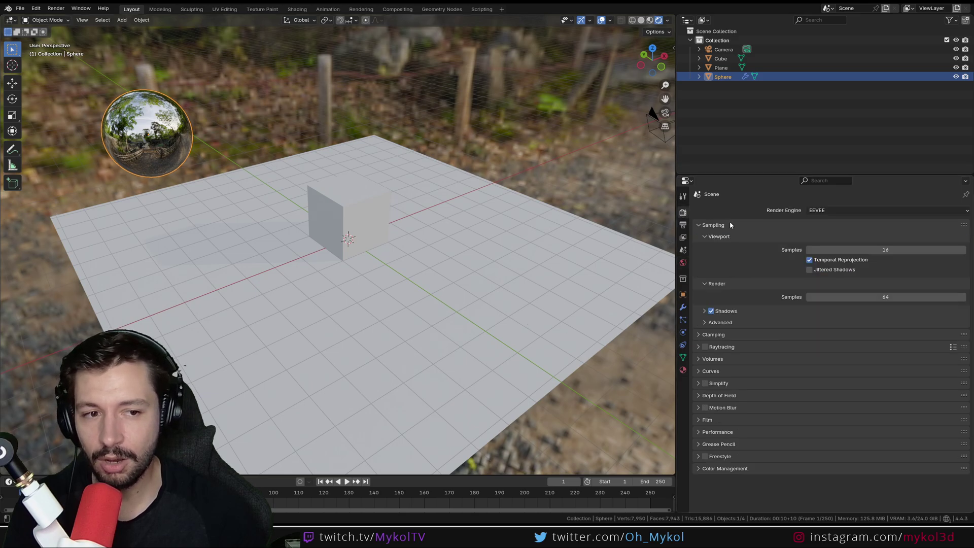
pyautogui.moveTo(426, 279); pyautogui.dragTo(366, 337, button='middle')
pyautogui.click(842, 210)
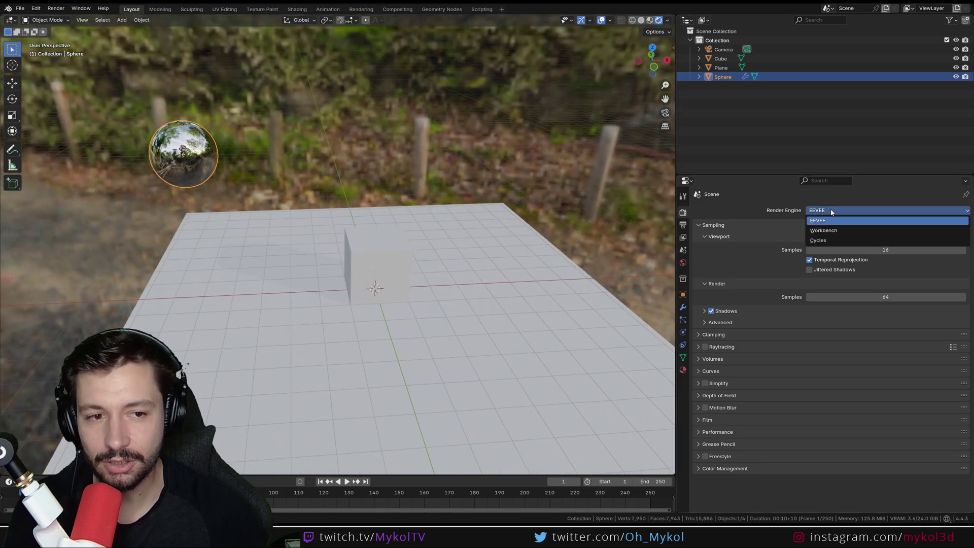
pyautogui.click(817, 240)
pyautogui.click(833, 232)
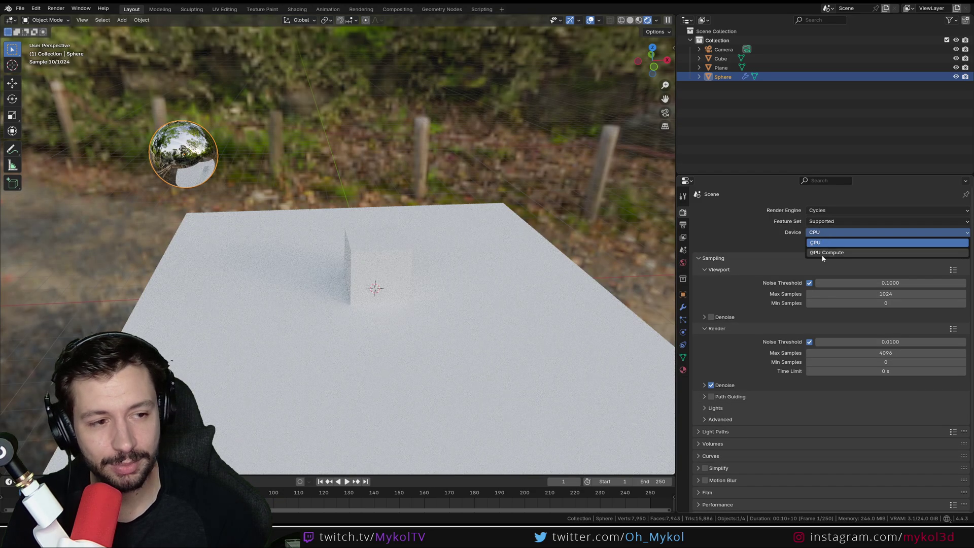
pyautogui.click(821, 252)
pyautogui.scroll(-5, 372, 352)
pyautogui.scroll(5, 404, 384)
pyautogui.moveTo(372, 355); pyautogui.dragTo(425, 314, button='middle')
pyautogui.scroll(1, 414, 340)
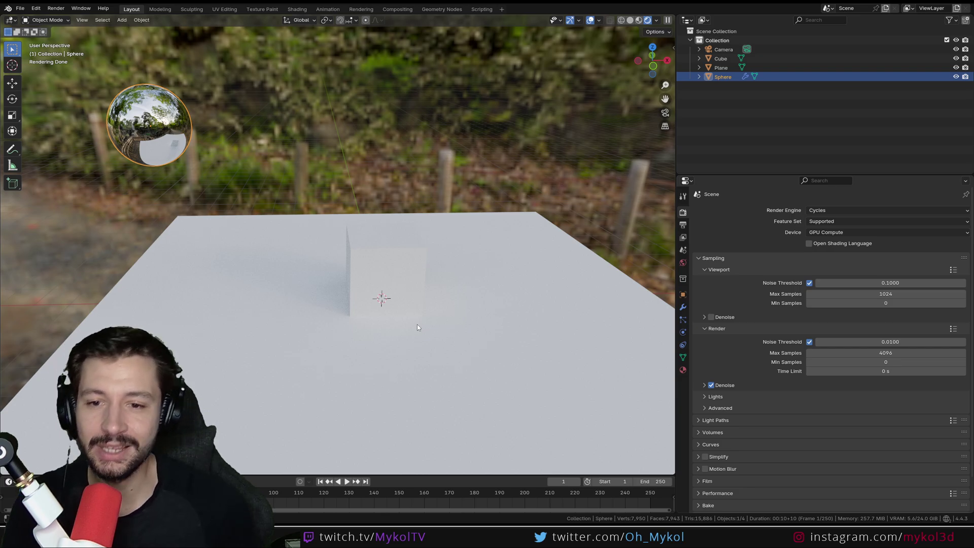
# Duplicate the reflective sphere and place the copy on the opposite side of the cube, above the plane's far edge
pyautogui.moveTo(315, 308); pyautogui.dragTo(187, 116, button='middle')
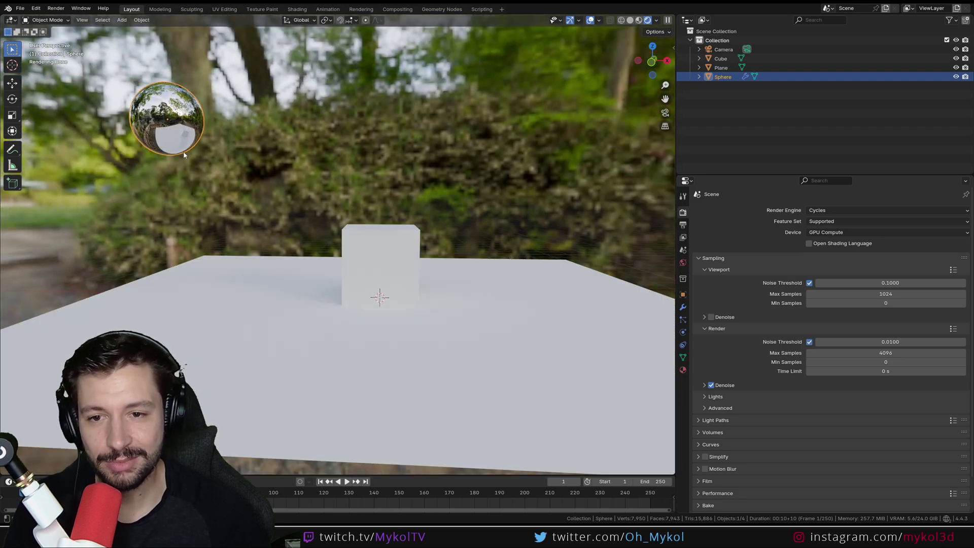
pyautogui.moveTo(164, 151); pyautogui.dragTo(385, 288, button='middle')
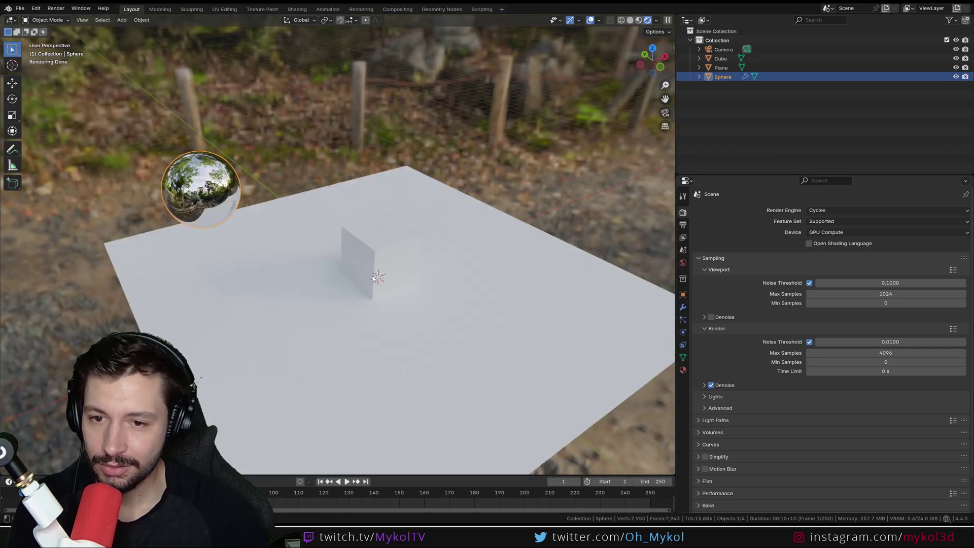
pyautogui.moveTo(373, 278); pyautogui.dragTo(284, 228, button='middle')
pyautogui.click(208, 188)
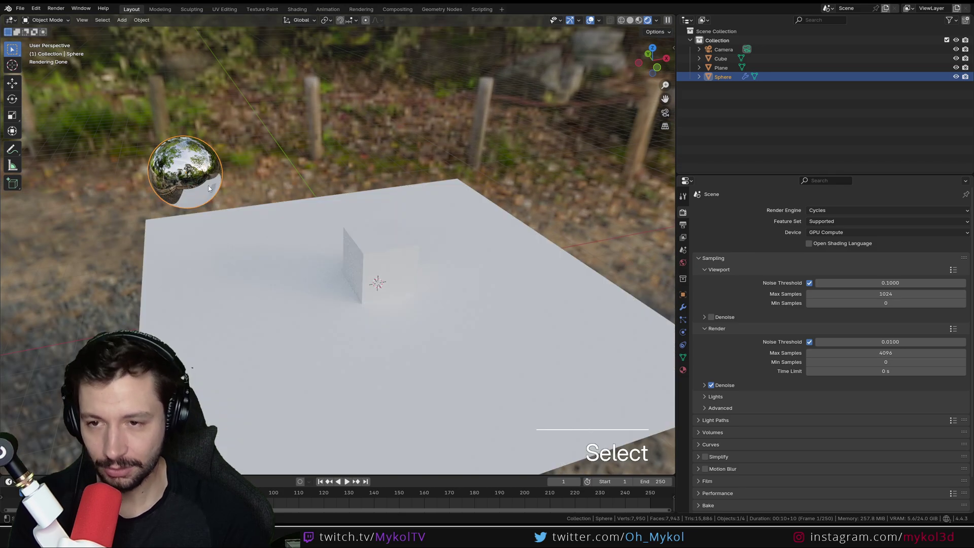
pyautogui.hotkey('shift', 'd')
pyautogui.click(495, 158)
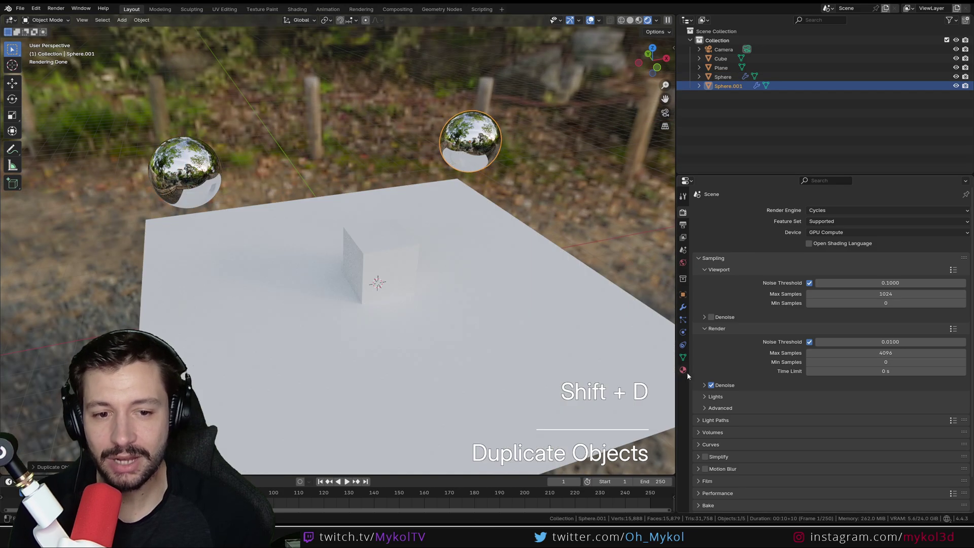
# Turn the duplicated sphere's material into glass with Metallic 0 and Transmission Weight 1, and inspect its refractions
pyautogui.click(683, 370)
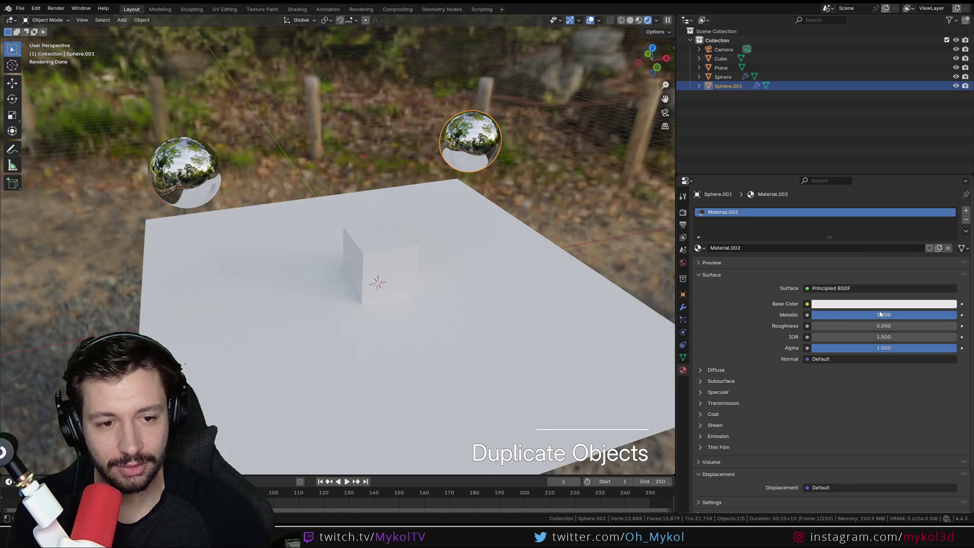
pyautogui.moveTo(896, 314); pyautogui.dragTo(807, 314)
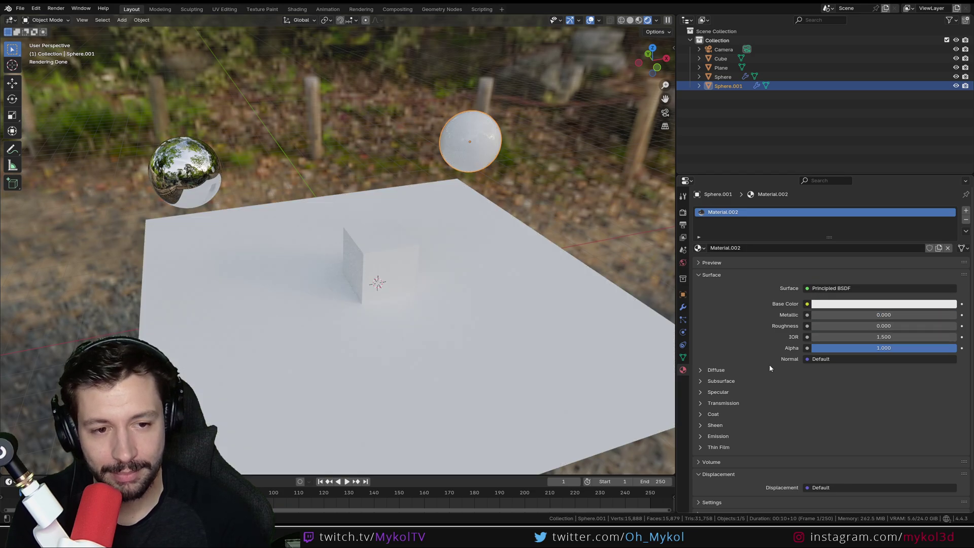
pyautogui.click(721, 403)
pyautogui.moveTo(875, 414); pyautogui.dragTo(957, 414)
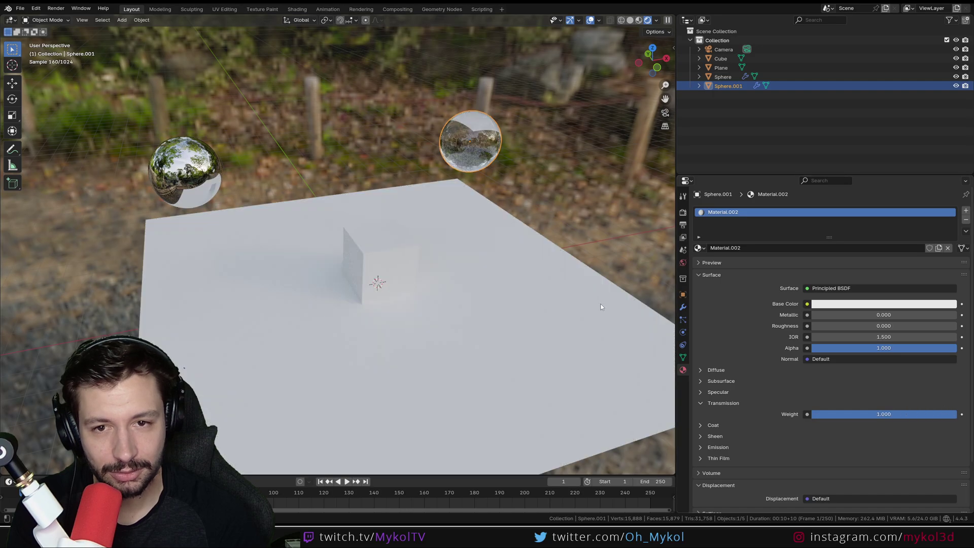
pyautogui.moveTo(447, 213); pyautogui.dragTo(457, 264, button='middle')
pyautogui.scroll(5, 433, 352)
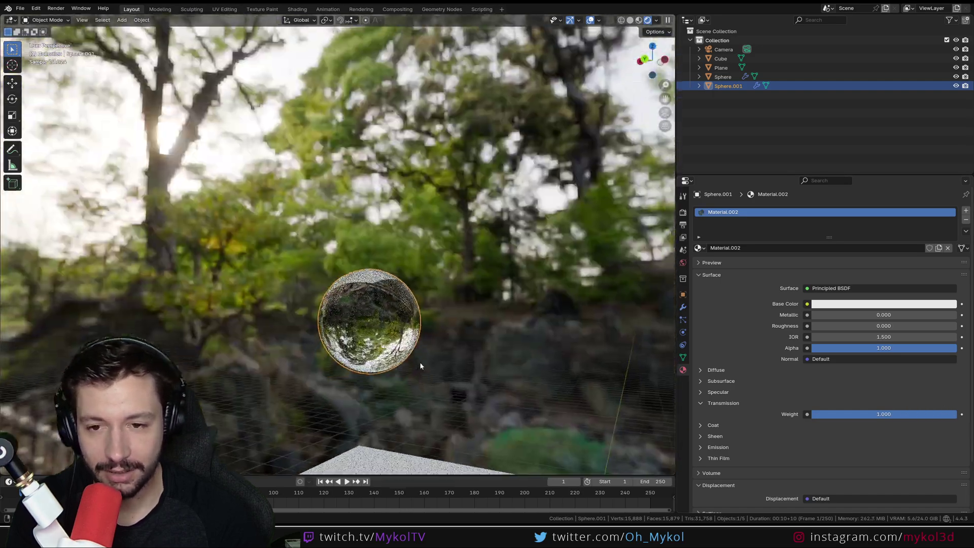
pyautogui.scroll(-5, 413, 391)
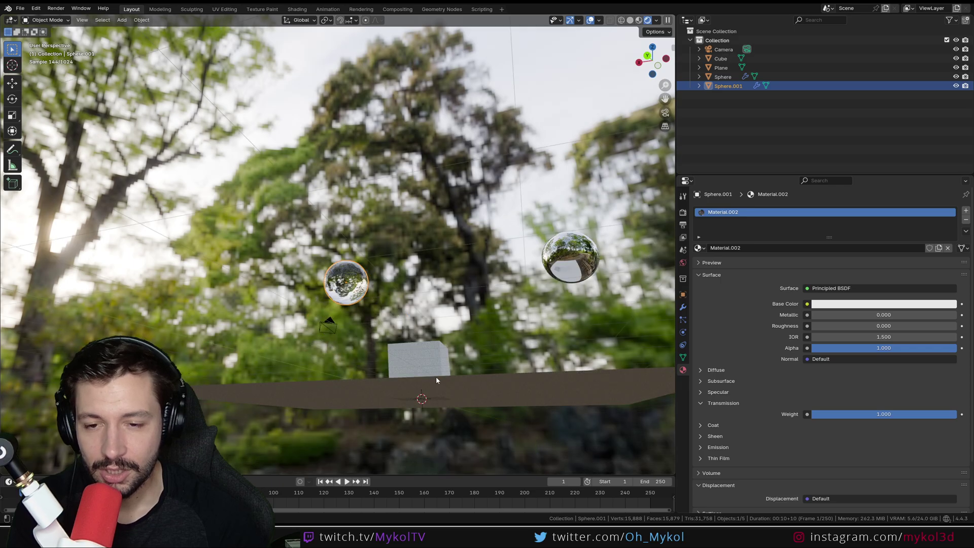
pyautogui.moveTo(438, 156); pyautogui.dragTo(376, 385, button='middle')
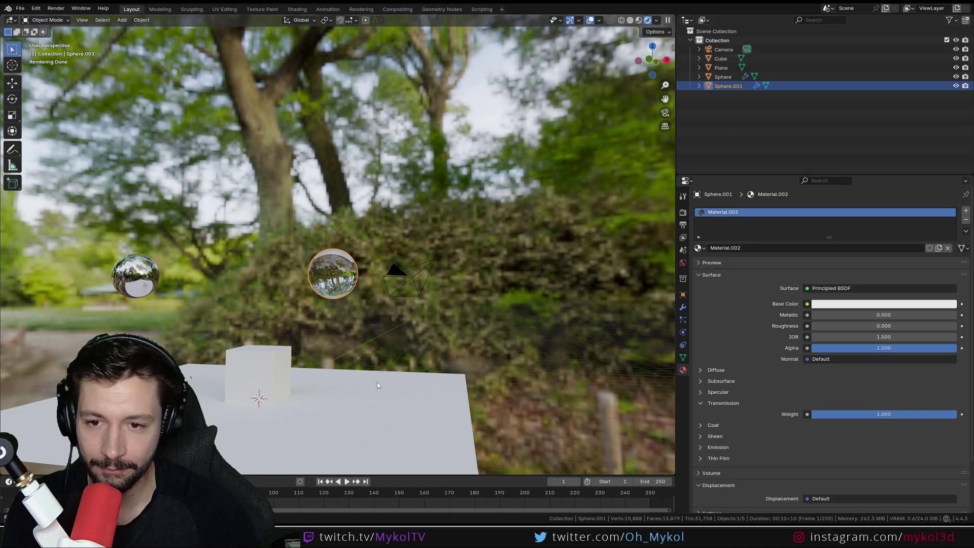
# Replace the world's environment texture with sunrise.exr and inspect the lighting and shadows
pyautogui.moveTo(372, 365); pyautogui.dragTo(442, 319, button='middle')
pyautogui.click(683, 262)
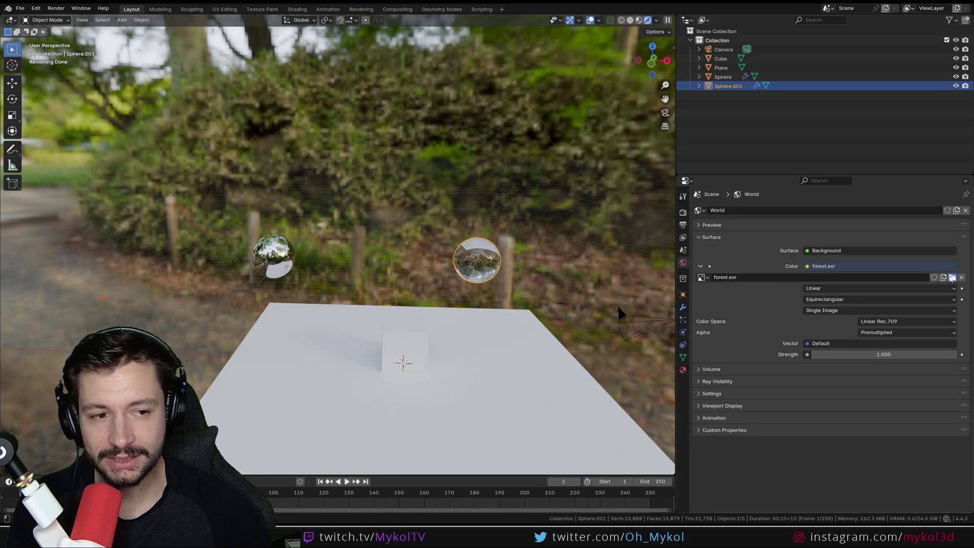
pyautogui.click(952, 278)
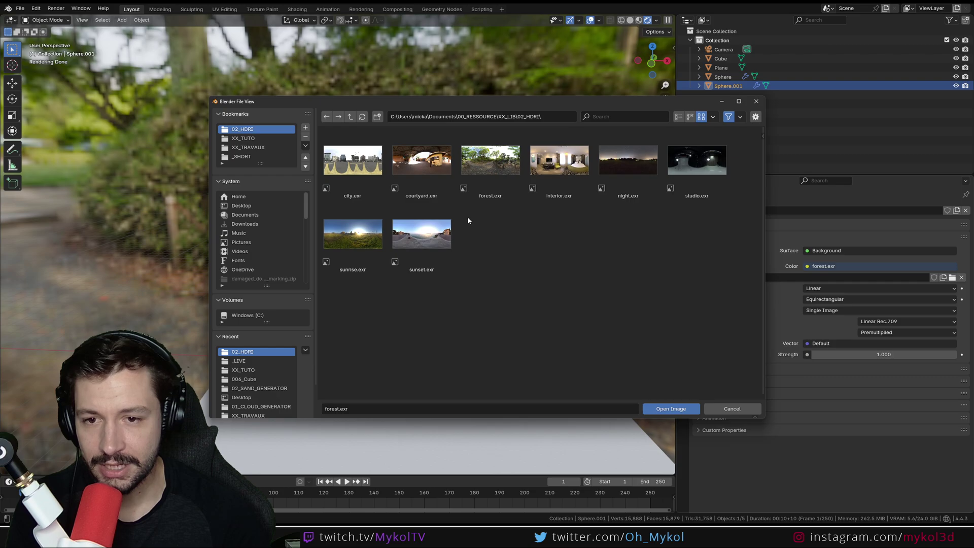
pyautogui.doubleClick(358, 245)
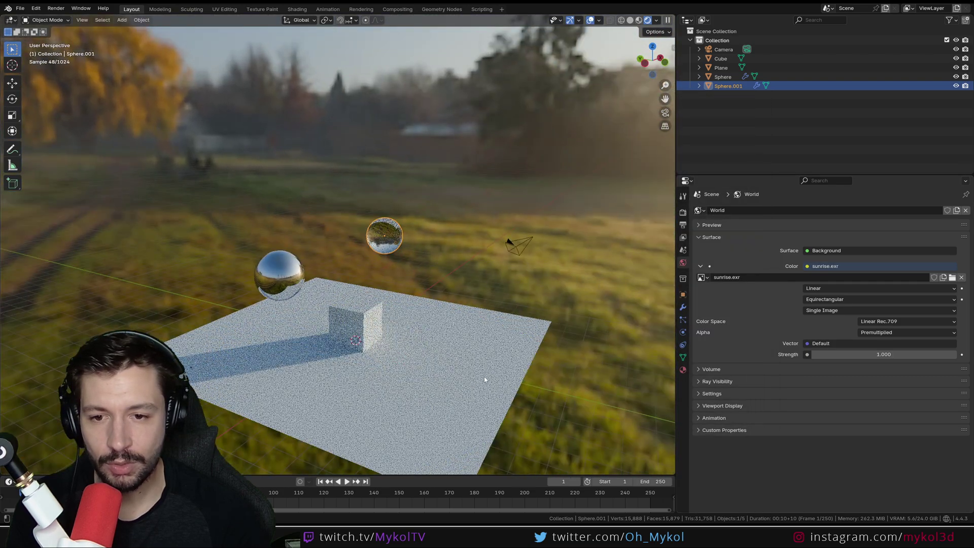
pyautogui.moveTo(484, 376); pyautogui.dragTo(488, 397, button='middle')
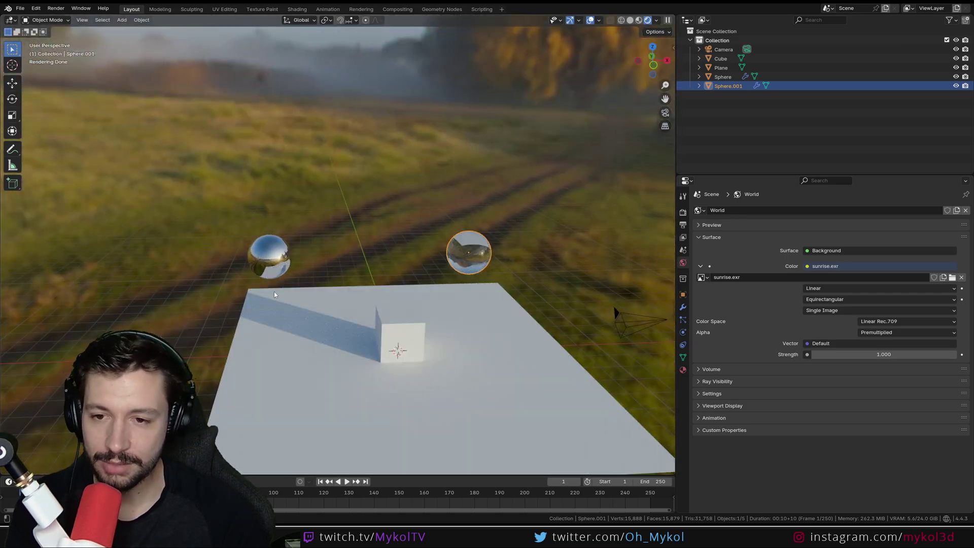
# Replace the world's environment texture with interior.exr and inspect the lit scene
pyautogui.click(953, 277)
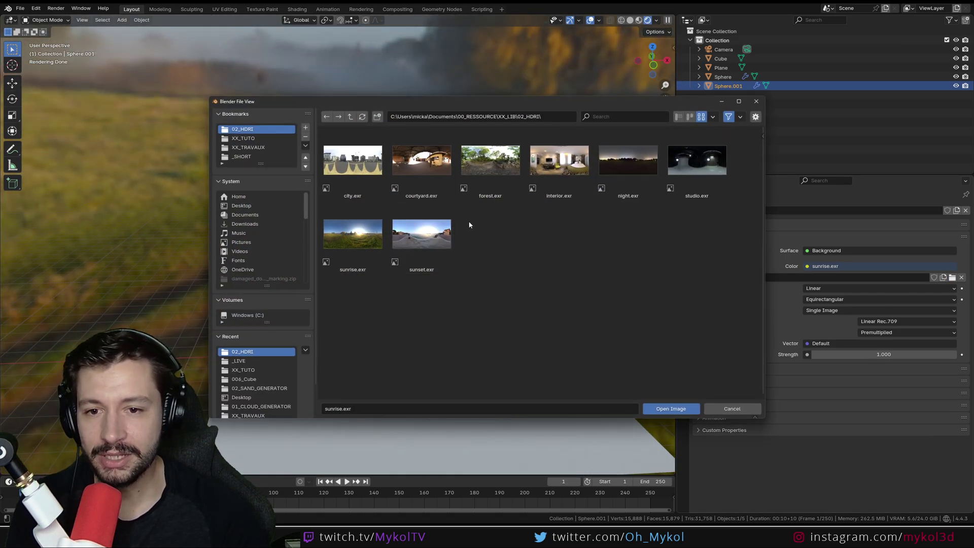
pyautogui.doubleClick(570, 168)
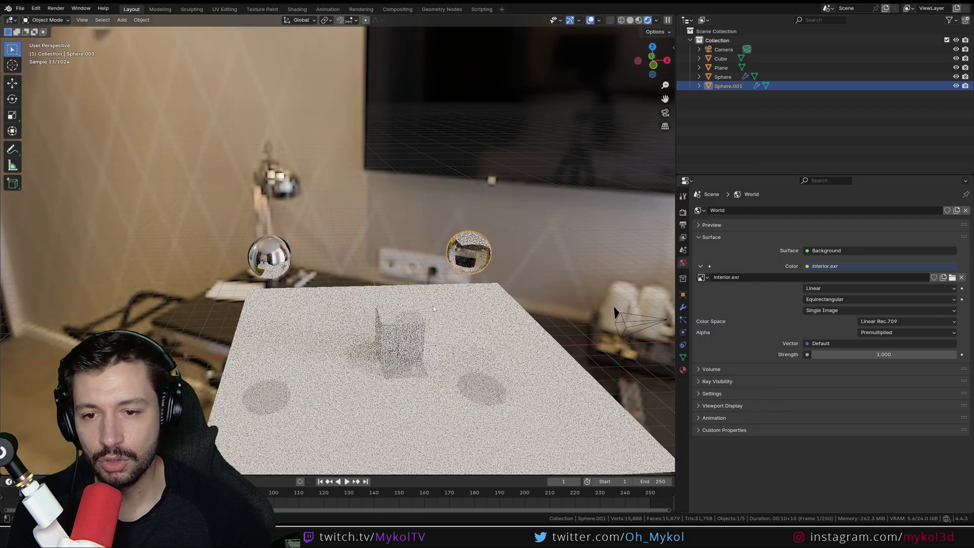
pyautogui.moveTo(434, 308); pyautogui.dragTo(414, 318, button='middle')
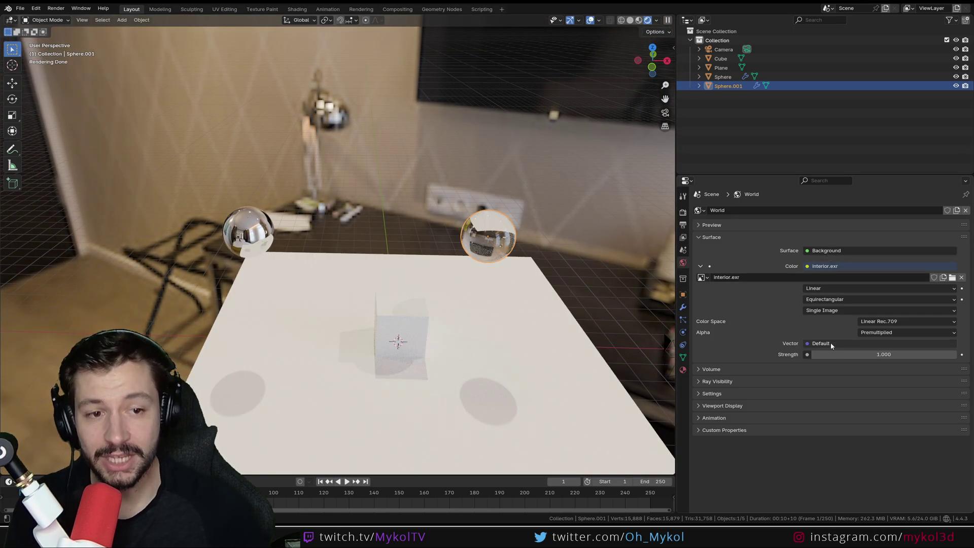
# Replace the world's environment texture with night.exr and inspect the scene up close
pyautogui.click(952, 277)
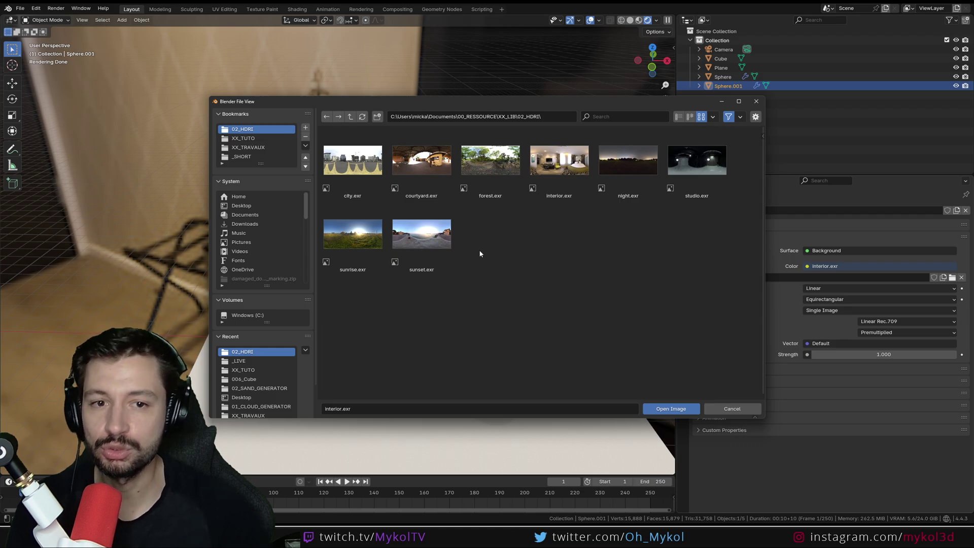
pyautogui.doubleClick(628, 160)
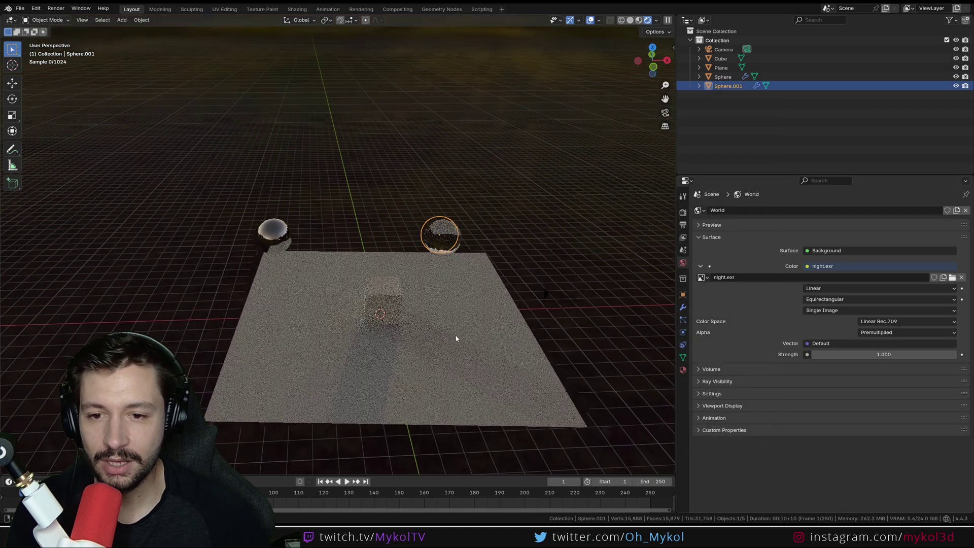
pyautogui.moveTo(456, 338); pyautogui.dragTo(409, 292, button='middle')
pyautogui.scroll(3, 437, 311)
# Add a point light and move it about 3.6 m to a spot above and beside the cube
pyautogui.hotkey('shift', 'a')
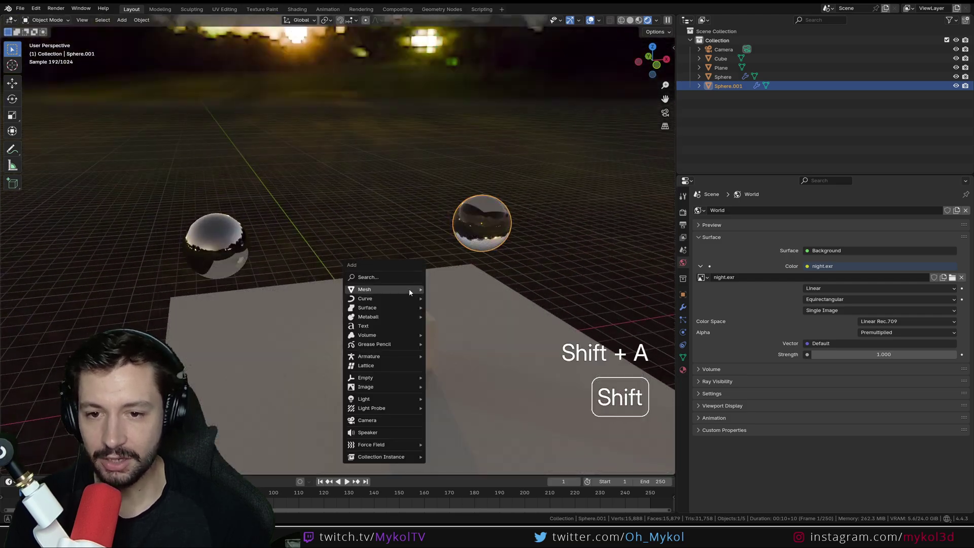
pyautogui.moveTo(385, 398)
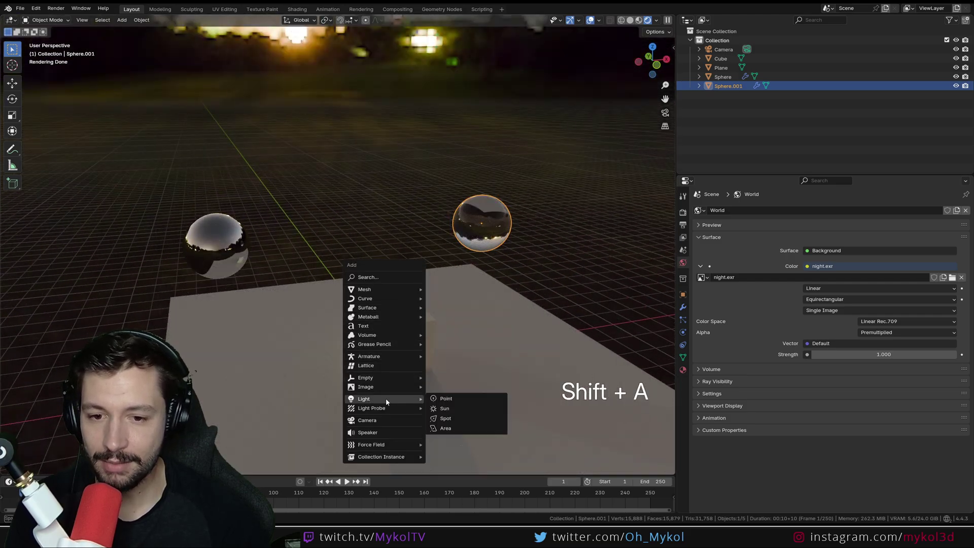
pyautogui.click(446, 399)
pyautogui.press('g')
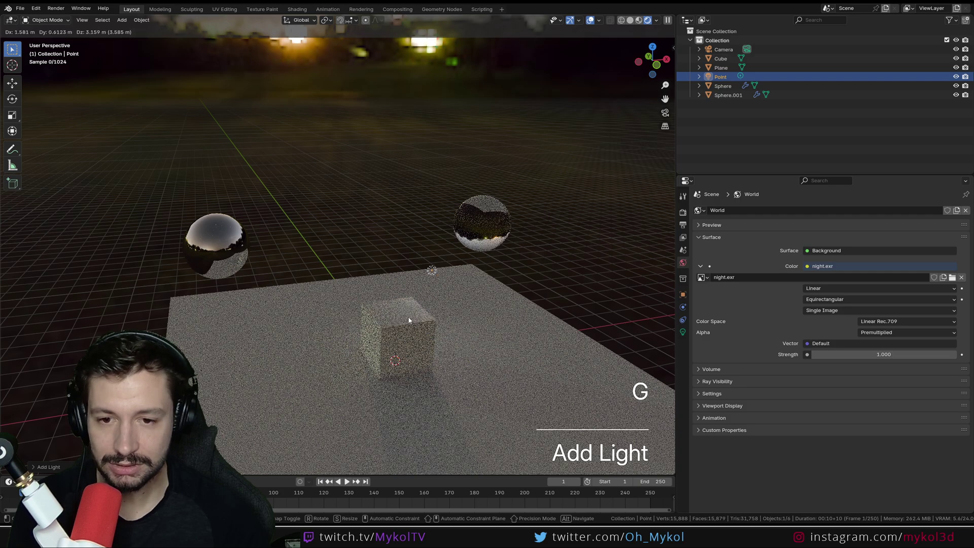
pyautogui.click(409, 319)
# Set the point light's Power to 500 W and shift the light slightly farther from the cube
pyautogui.moveTo(501, 363); pyautogui.dragTo(466, 350, button='middle')
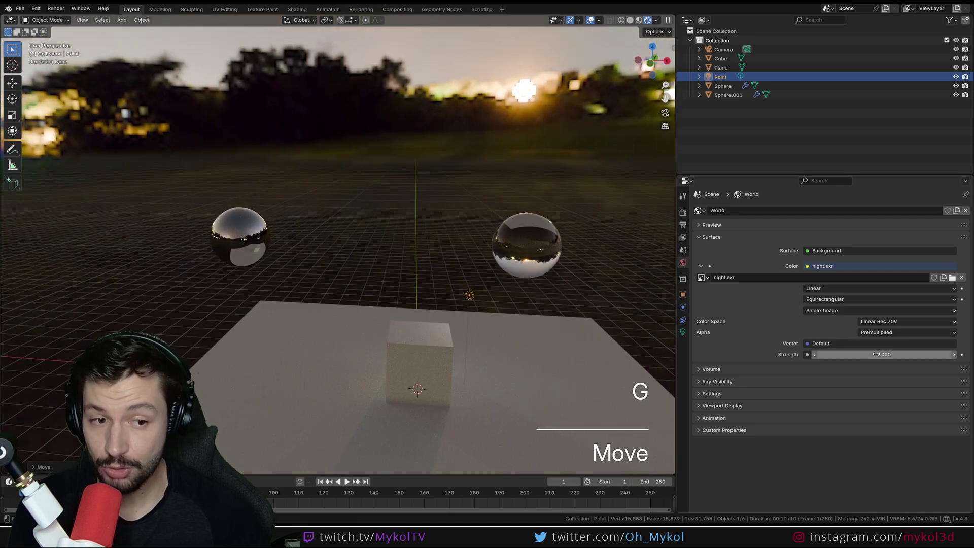
pyautogui.click(683, 332)
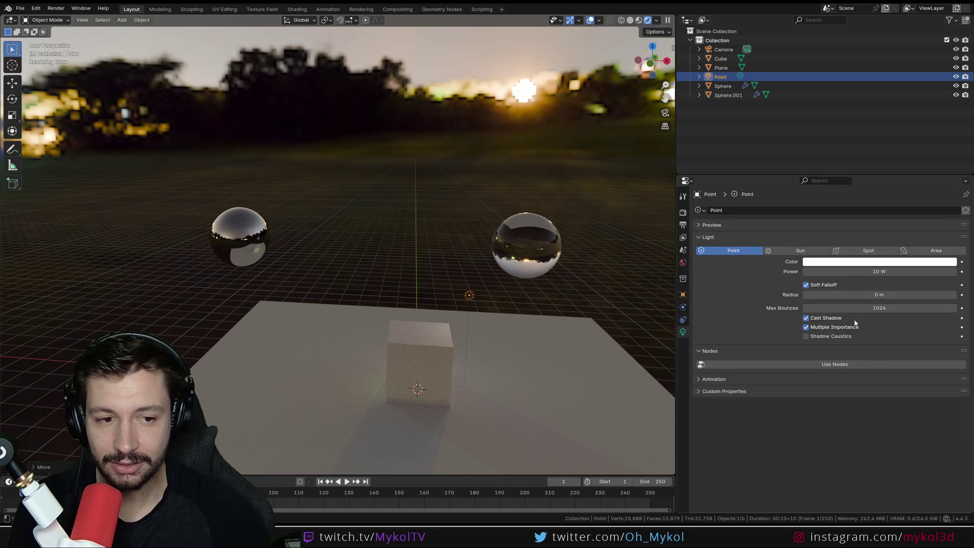
pyautogui.write('500')
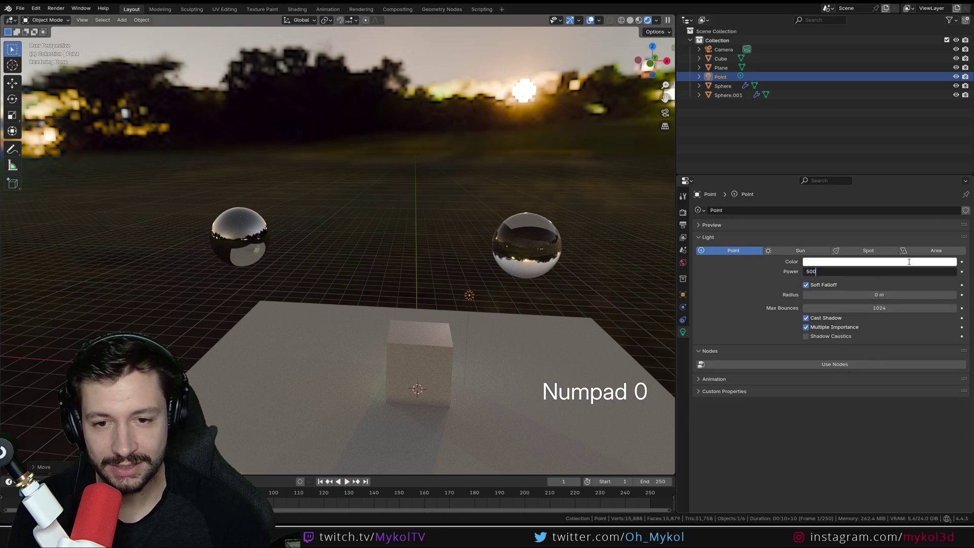
pyautogui.press('Return')
pyautogui.press('g')
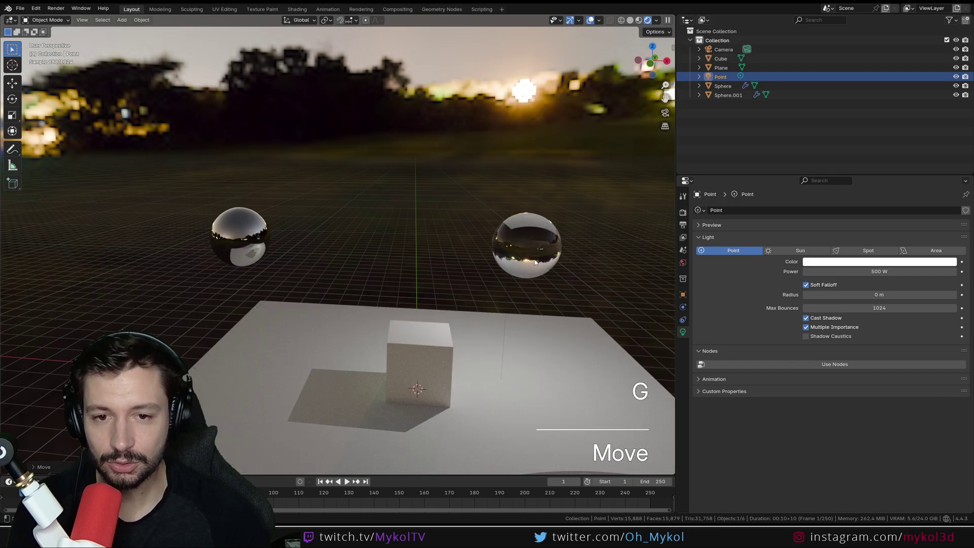
pyautogui.click(507, 295)
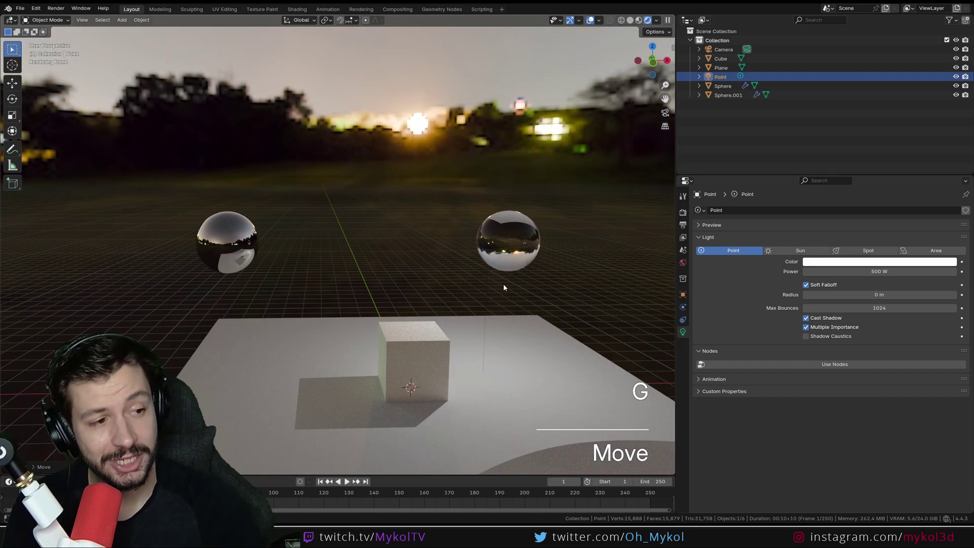
# Delete the point light so that only the night HDRI lights the scene
pyautogui.moveTo(538, 339); pyautogui.dragTo(507, 312, button='middle')
pyautogui.press('Delete')
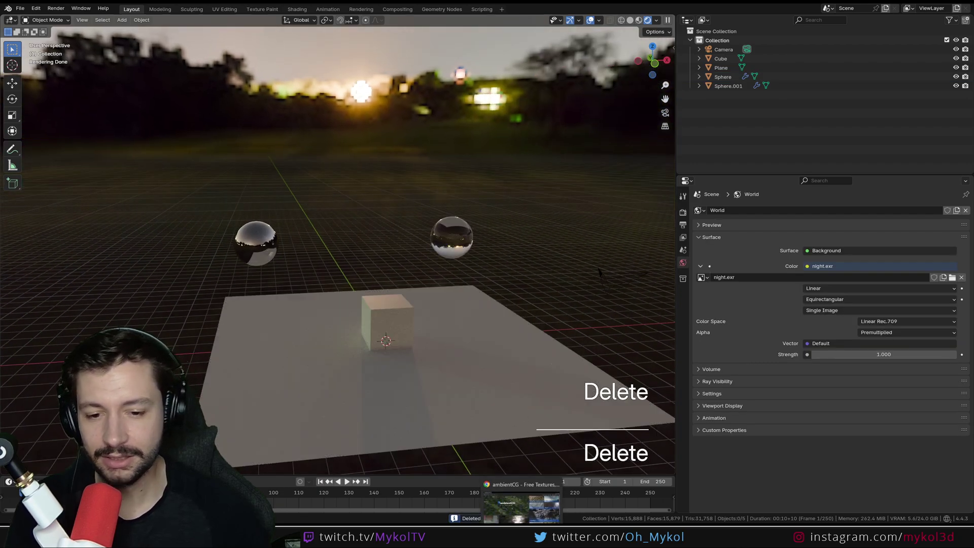
# Switch to the ambientCG website in the browser, find Night Environment HDRI 008 among the HDRIs, and download its 4K-HDR .exr file
pyautogui.click(520, 472)
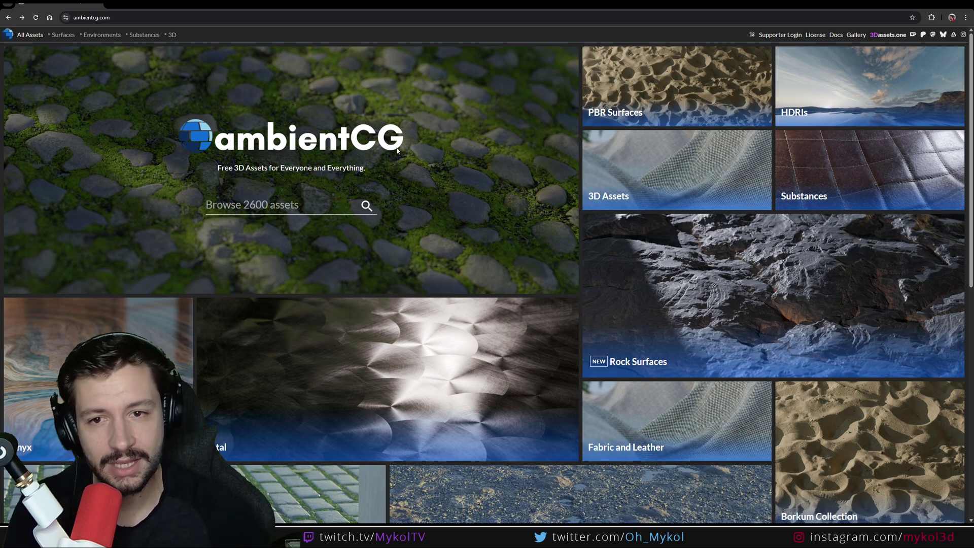
pyautogui.click(861, 90)
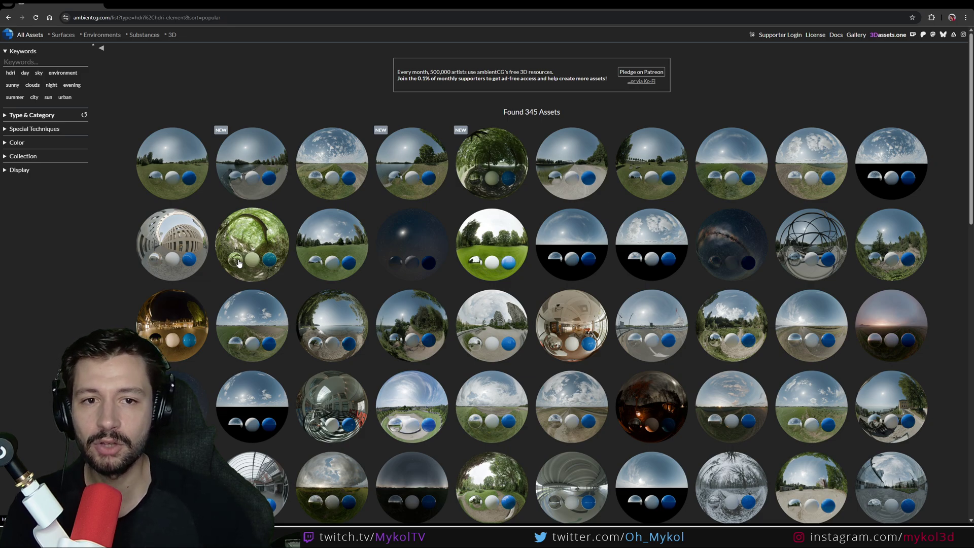
pyautogui.scroll(-2, 438, 268)
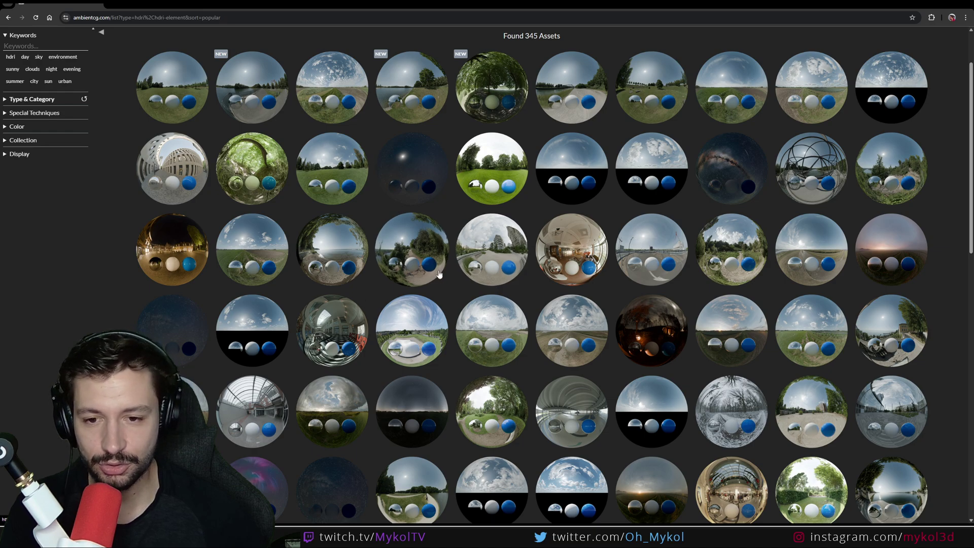
pyautogui.scroll(-2, 439, 274)
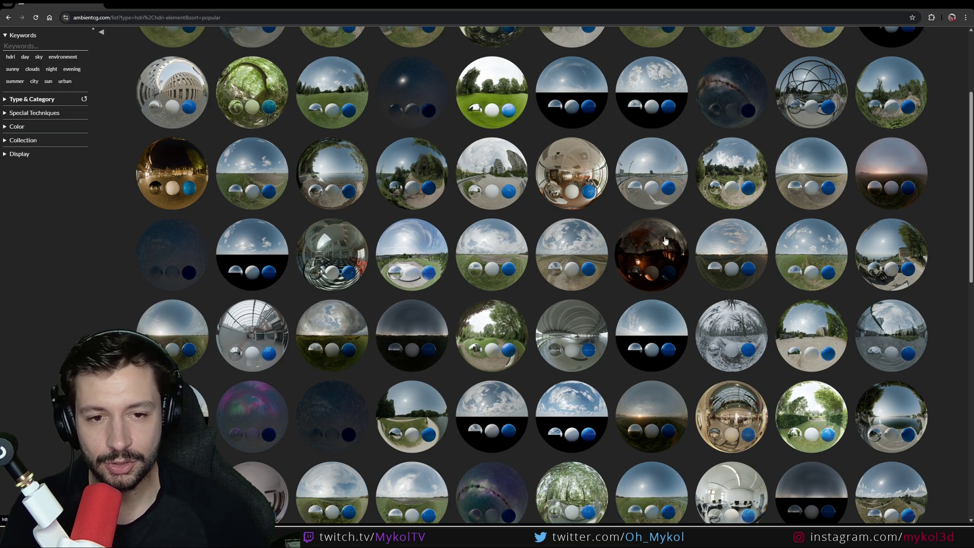
pyautogui.click(644, 263)
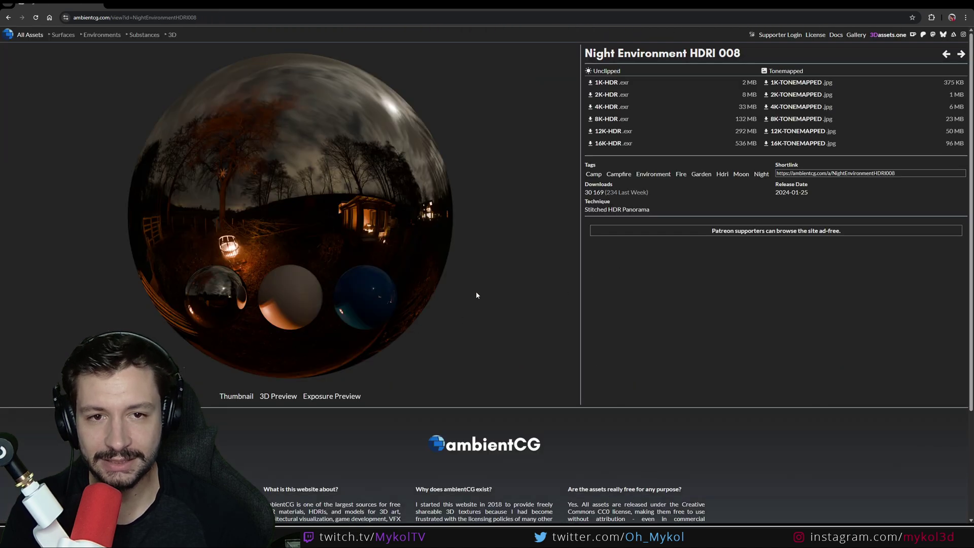
pyautogui.click(622, 84)
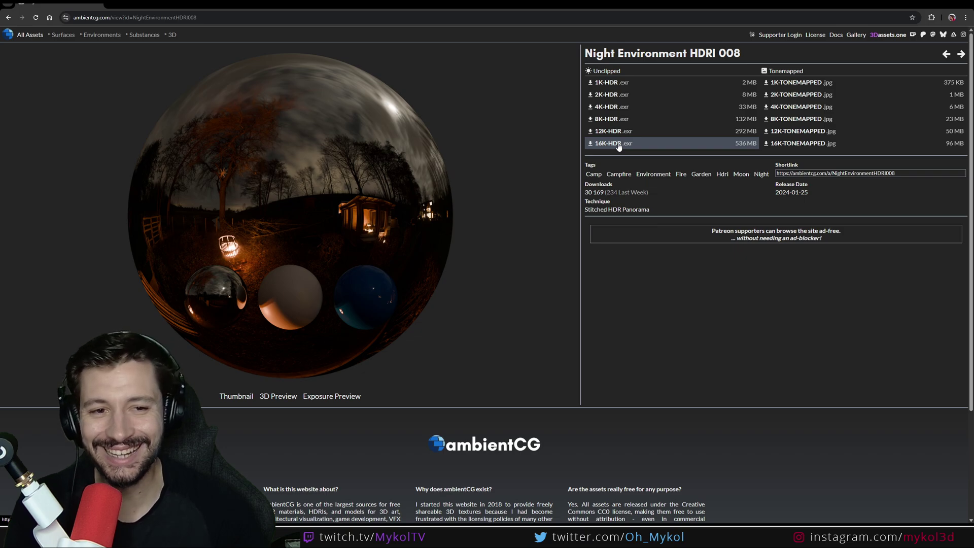
pyautogui.click(612, 107)
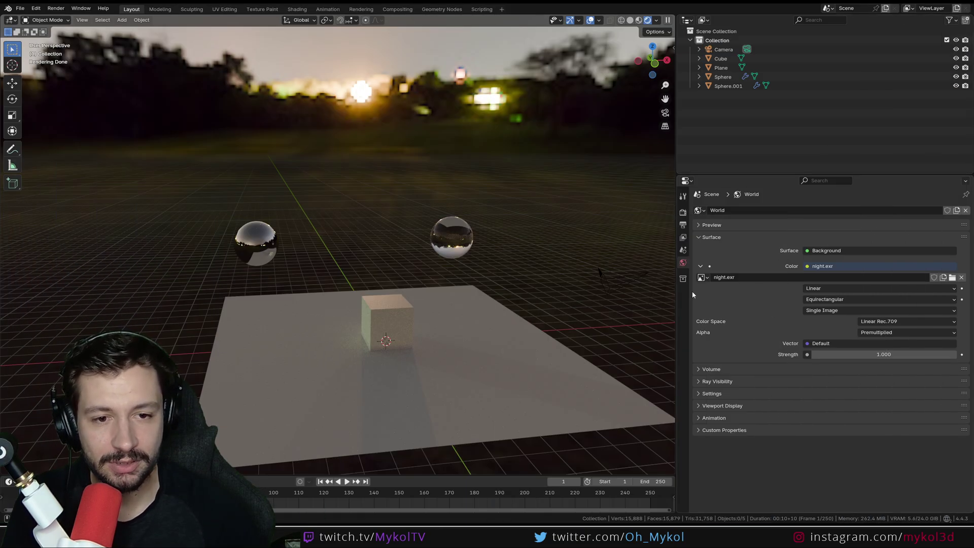
# Back in Blender, load NightEnvironmentHDRI008_4K-HDR.exr from Downloads as the world's environment texture and inspect the lighting from several angles
pyautogui.click(952, 277)
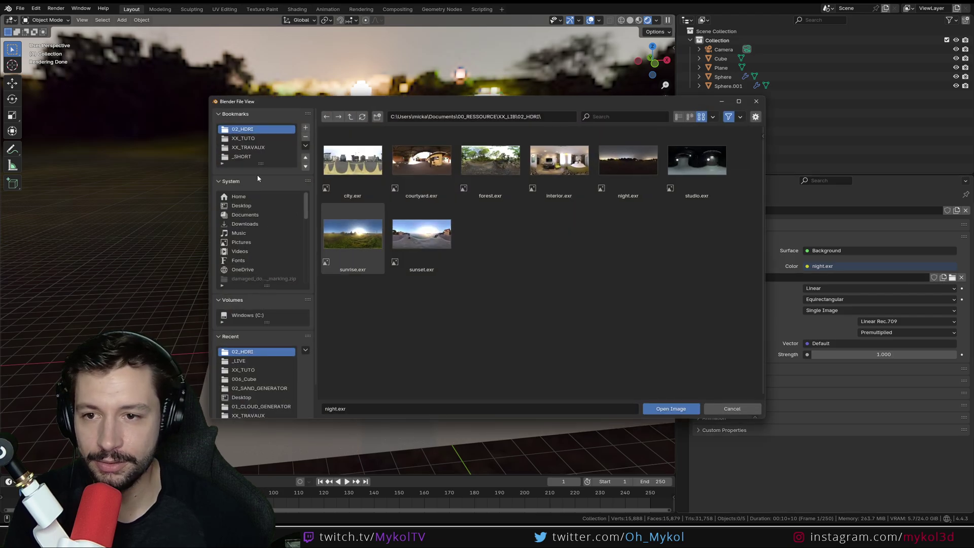
pyautogui.click(245, 224)
pyautogui.doubleClick(370, 169)
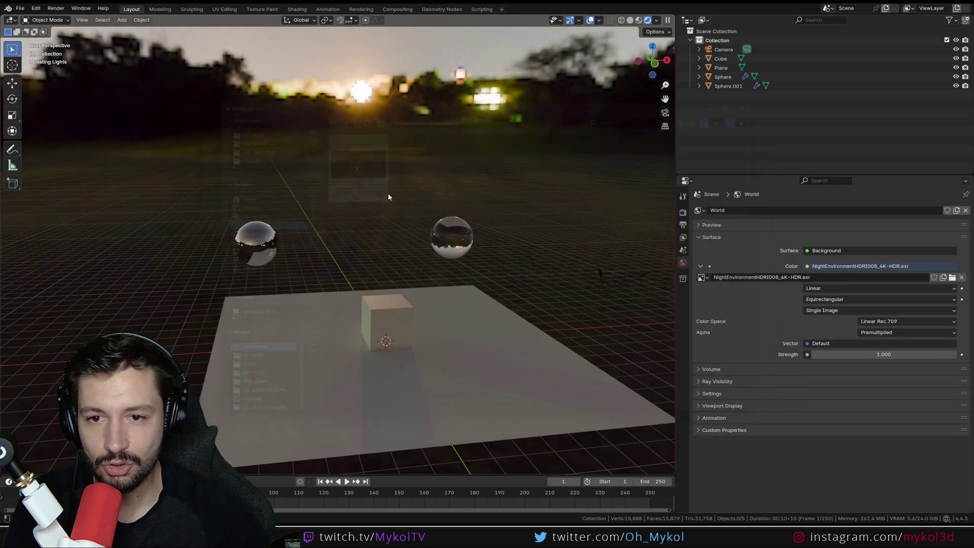
pyautogui.moveTo(392, 196); pyautogui.dragTo(529, 317, button='middle')
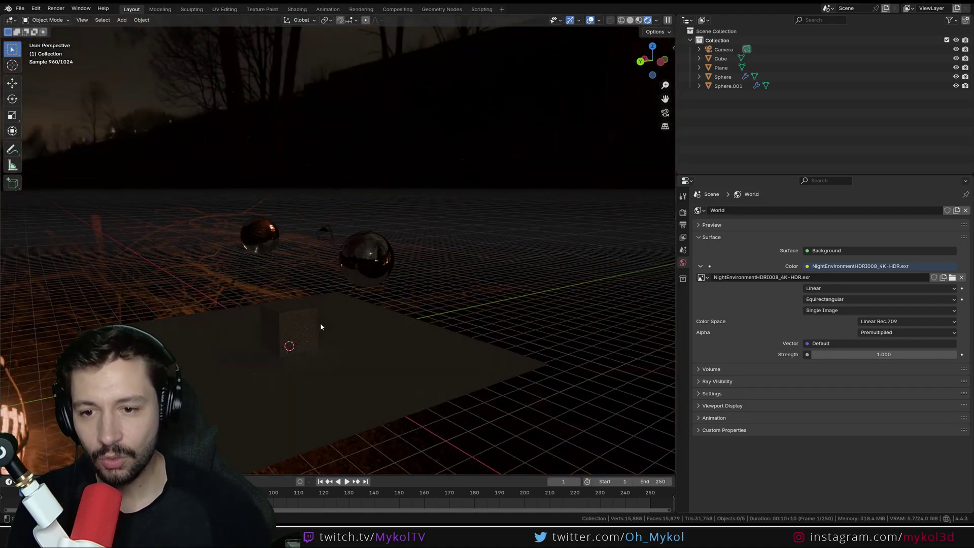
pyautogui.moveTo(321, 323); pyautogui.dragTo(298, 317, button='middle')
pyautogui.moveTo(408, 287); pyautogui.dragTo(382, 270, button='middle')
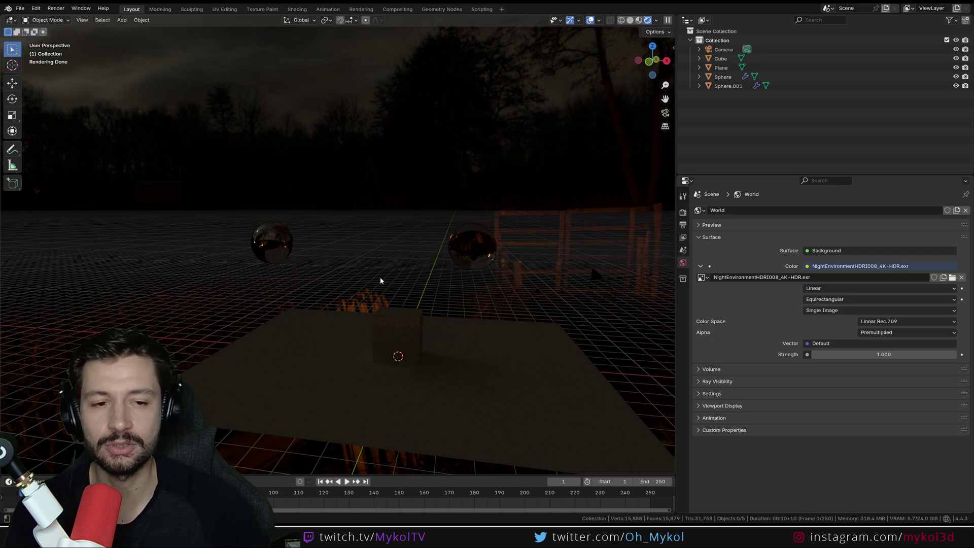
pyautogui.moveTo(382, 280); pyautogui.dragTo(487, 325, button='middle')
# Replace the world's environment texture with sunrise.exr from the 02_HDRI folder and view the scene towards the sun
pyautogui.click(953, 278)
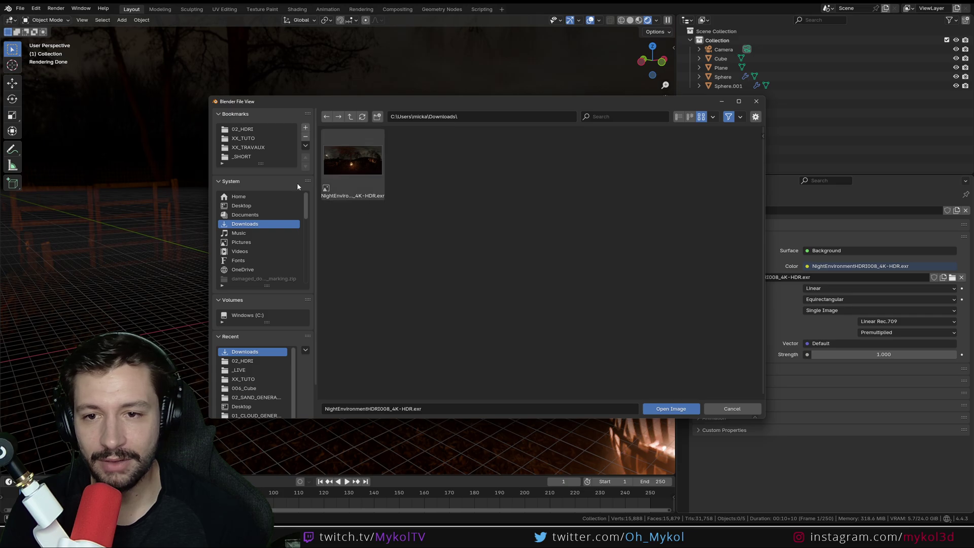
pyautogui.click(243, 129)
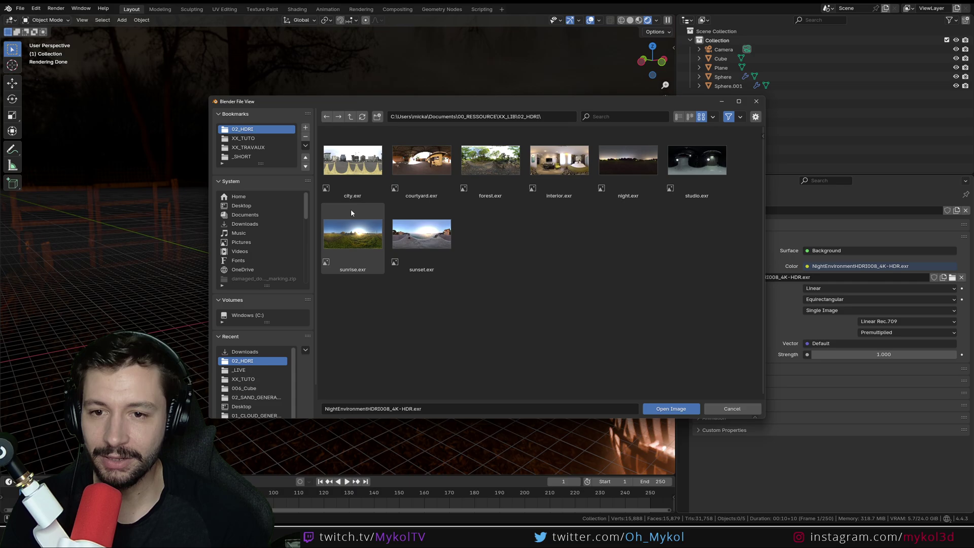
pyautogui.doubleClick(359, 239)
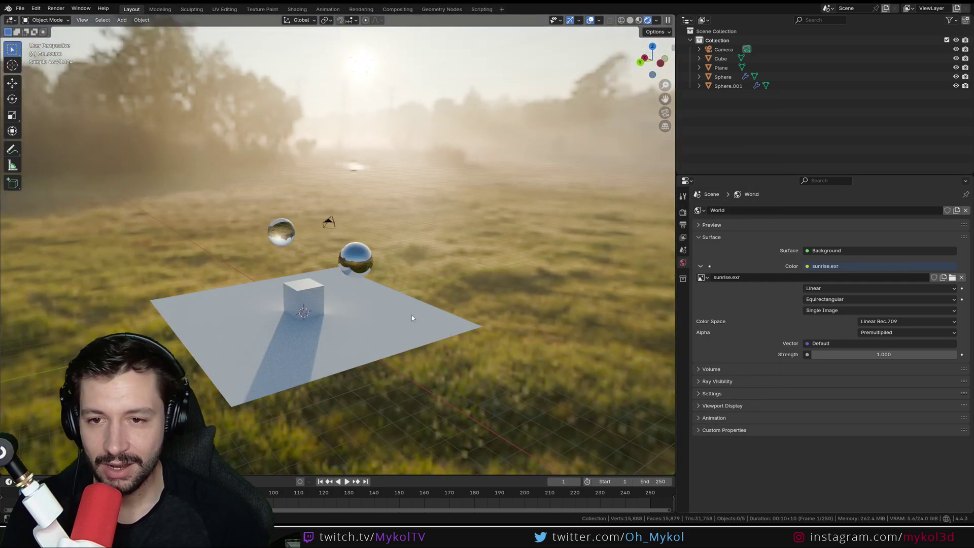
pyautogui.moveTo(412, 318); pyautogui.dragTo(442, 310, button='middle')
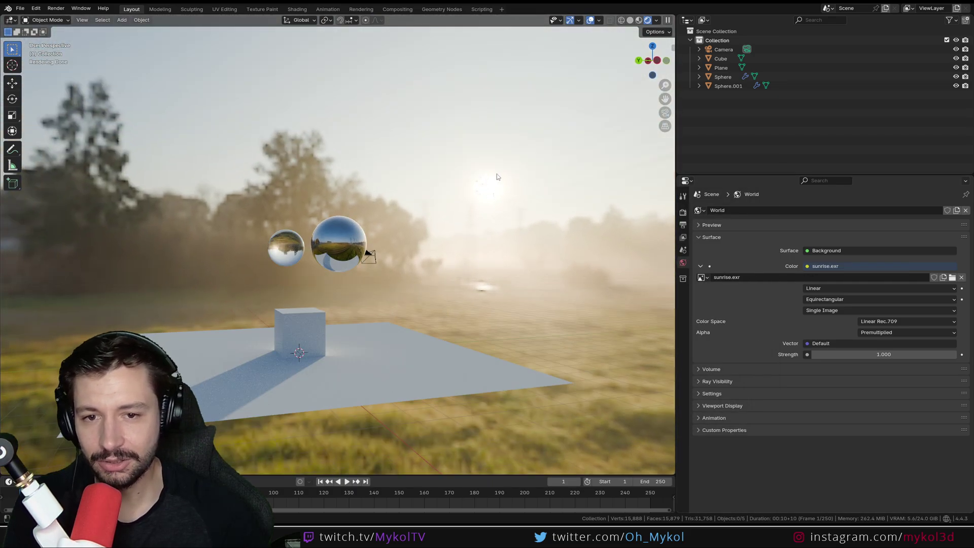
# Try world background Strength values of 0.010 and 0.110, then set it to 3.270 and check the lighting around the scene
pyautogui.keyDown('shift'); pyautogui.moveTo(884, 354); pyautogui.dragTo(825, 354); pyautogui.keyUp('shift')
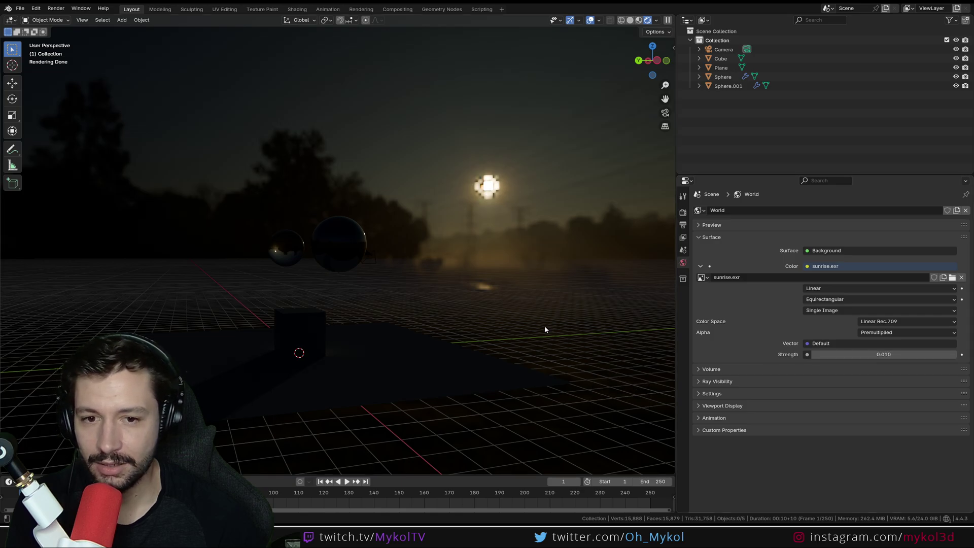
pyautogui.moveTo(544, 326); pyautogui.dragTo(619, 333, button='middle')
pyautogui.keyDown('shift'); pyautogui.moveTo(863, 355); pyautogui.dragTo(862, 355); pyautogui.keyUp('shift')
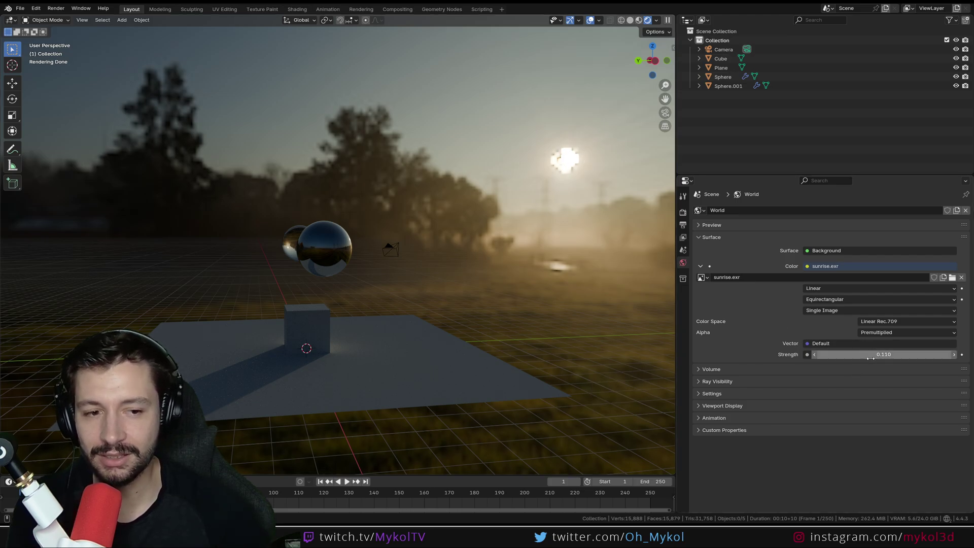
pyautogui.keyDown('shift'); pyautogui.moveTo(832, 354); pyautogui.dragTo(964, 354); pyautogui.keyUp('shift')
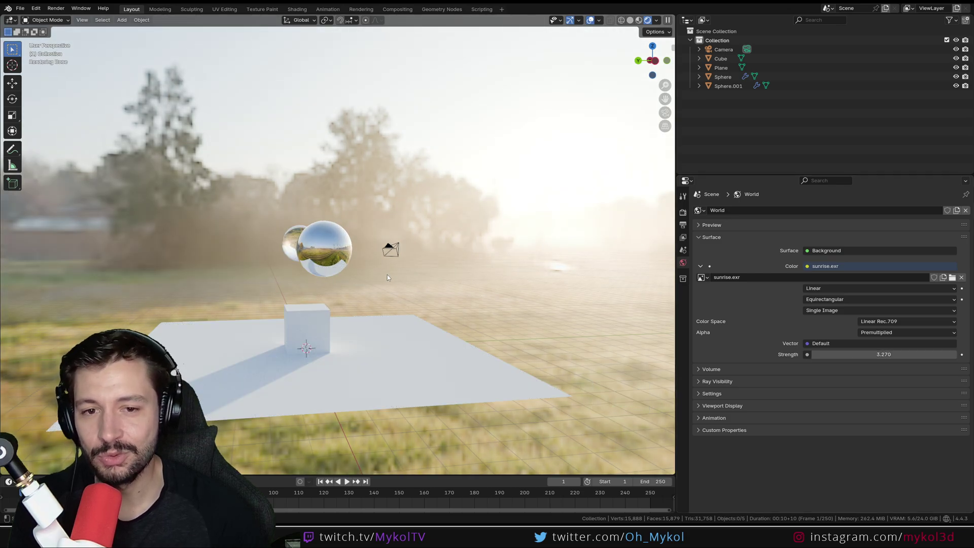
pyautogui.moveTo(388, 275); pyautogui.dragTo(287, 264, button='middle')
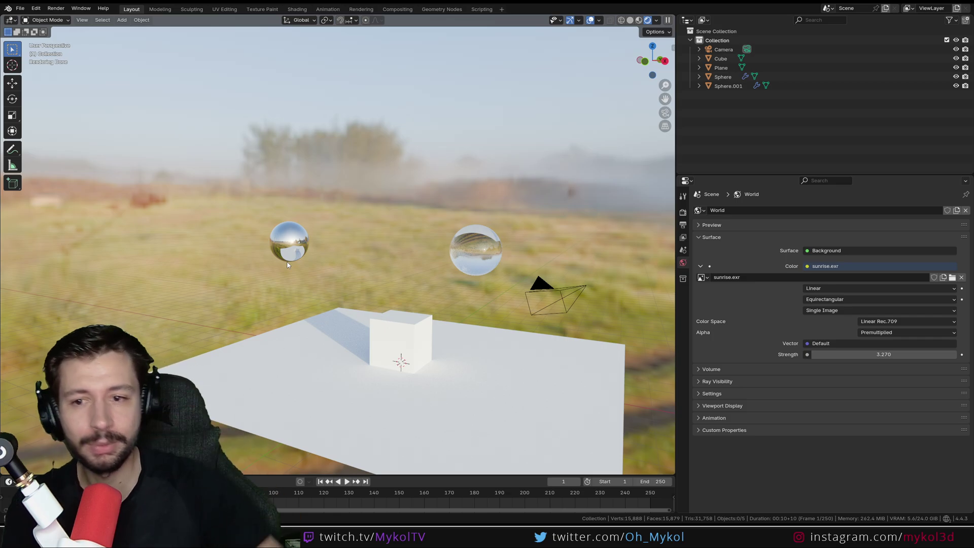
# Switch the viewport to solid shading and a front orthographic view framed on an empty area above the objects
pyautogui.keyDown('shift'); pyautogui.moveTo(384, 264); pyautogui.dragTo(334, 341, button='middle'); pyautogui.keyUp('shift')
pyautogui.press('z')
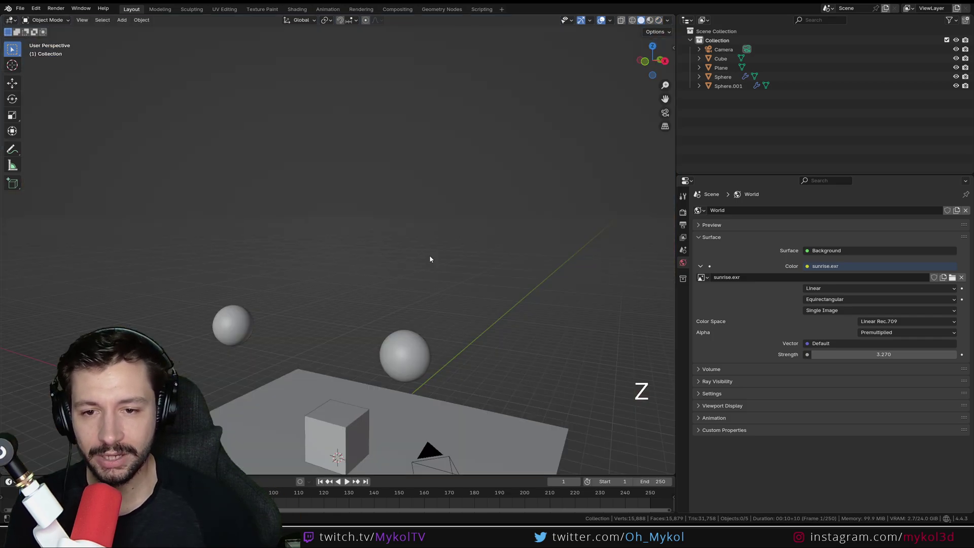
pyautogui.press('KP_1')
pyautogui.scroll(5, 343, 261)
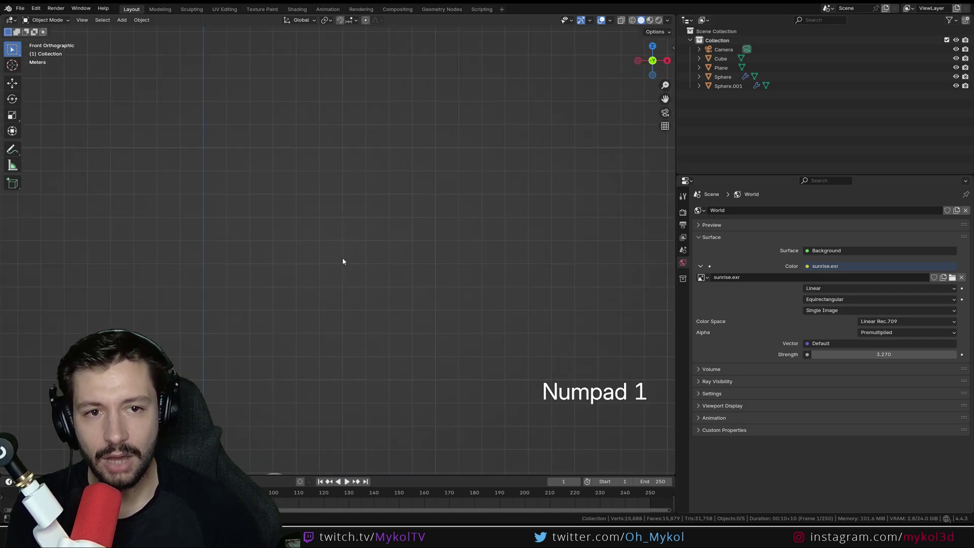
pyautogui.keyDown('shift'); pyautogui.moveTo(343, 261); pyautogui.dragTo(357, 342, button='middle'); pyautogui.keyUp('shift')
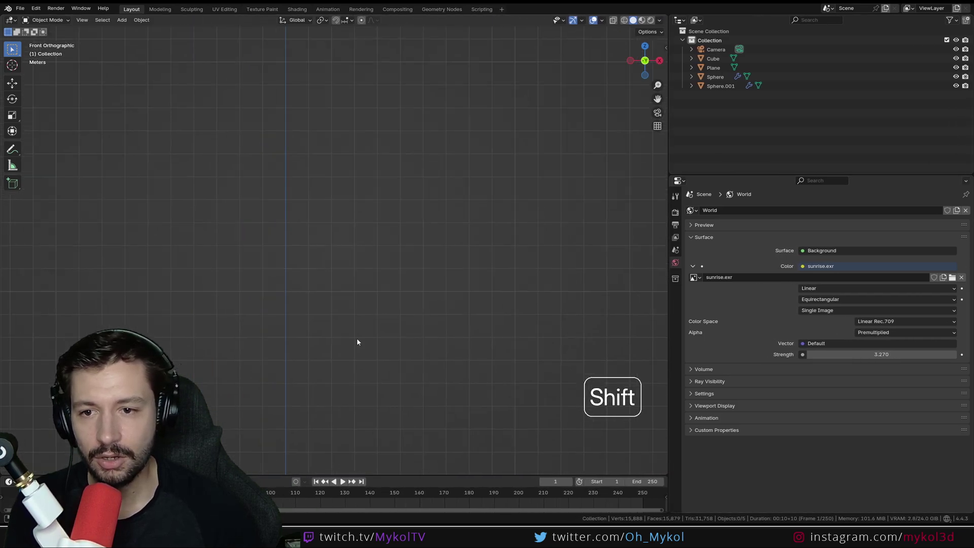
pyautogui.scroll(4, 264, 283)
pyautogui.keyDown('shift'); pyautogui.moveTo(254, 279); pyautogui.dragTo(353, 295, button='middle'); pyautogui.keyUp('shift')
# Annotate two horizontal dashed lines in the empty area, labelling the lower one 0 and the upper one 1
pyautogui.press('d')
pyautogui.moveTo(394, 298); pyautogui.dragTo(411, 297)
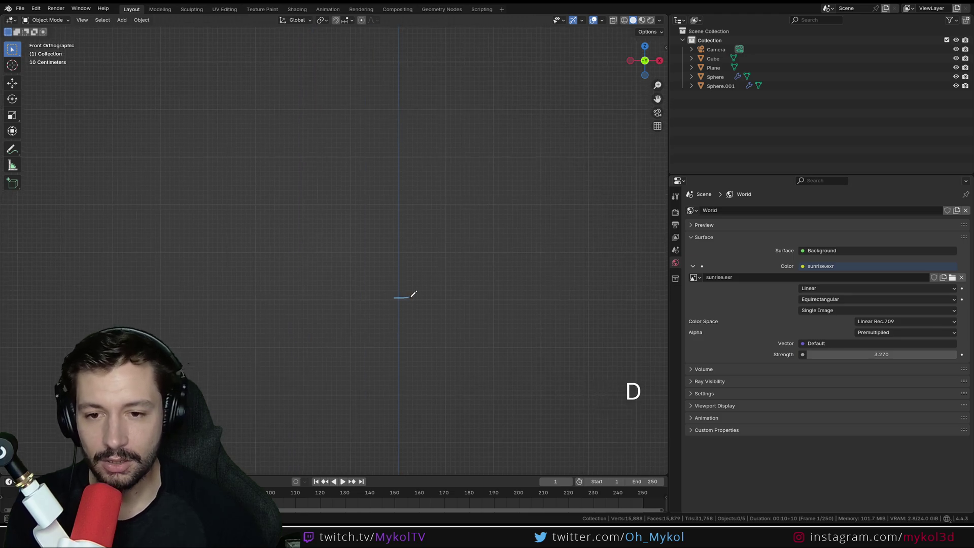
pyautogui.moveTo(352, 293); pyautogui.dragTo(351, 292)
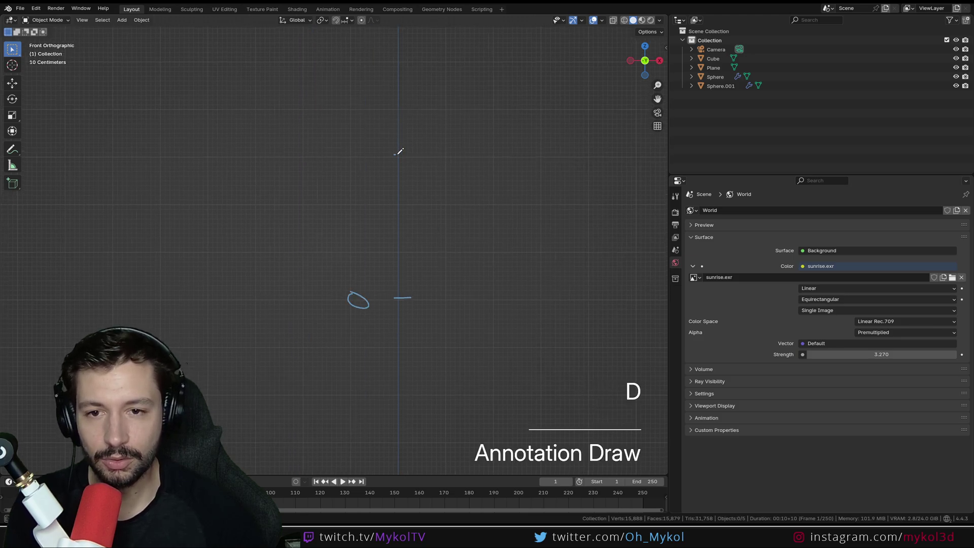
pyautogui.moveTo(394, 155); pyautogui.dragTo(411, 156)
pyautogui.moveTo(341, 149); pyautogui.dragTo(355, 148)
pyautogui.moveTo(436, 154); pyautogui.dragTo(452, 153)
pyautogui.moveTo(477, 155); pyautogui.dragTo(496, 155)
pyautogui.moveTo(517, 156); pyautogui.dragTo(542, 156)
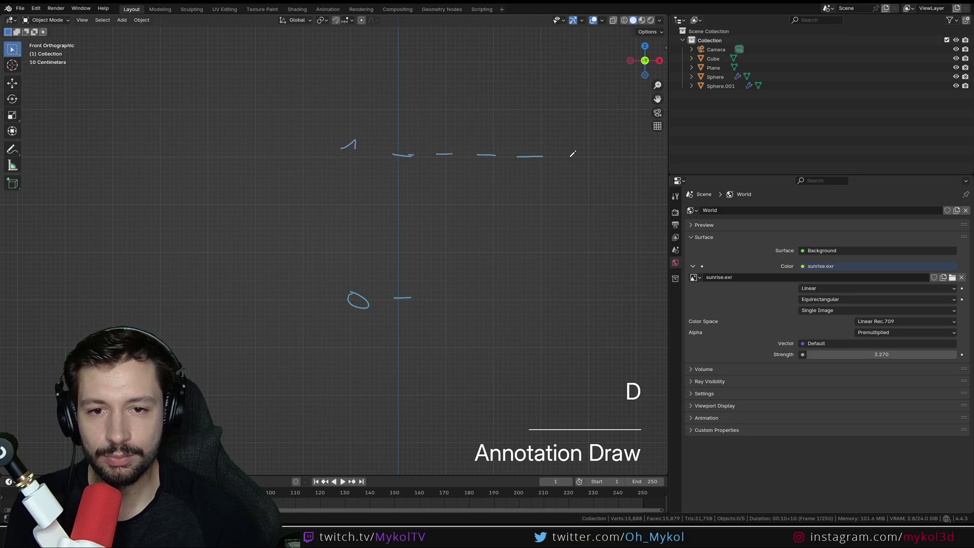
pyautogui.click(421, 300)
pyautogui.moveTo(457, 297); pyautogui.dragTo(469, 297)
pyautogui.moveTo(488, 299); pyautogui.dragTo(550, 295)
pyautogui.moveTo(580, 295); pyautogui.dragTo(593, 295)
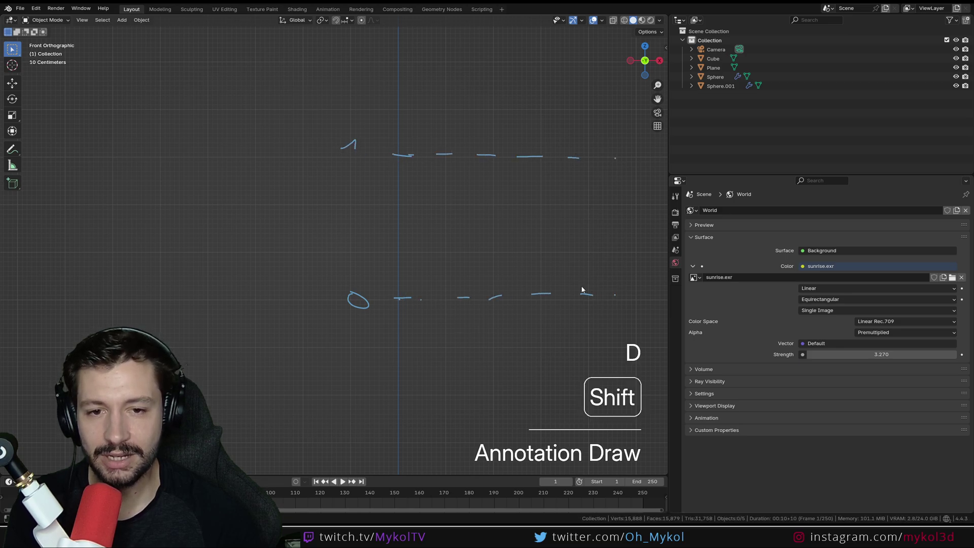
pyautogui.click(615, 296)
# Annotate a curve that rises from the 0 line to the 1 line and continues flat along that level
pyautogui.keyDown('shift'); pyautogui.moveTo(521, 272); pyautogui.dragTo(428, 283, button='middle'); pyautogui.keyUp('shift')
pyautogui.keyDown('shift'); pyautogui.moveTo(368, 305); pyautogui.dragTo(329, 311, button='middle'); pyautogui.keyUp('shift')
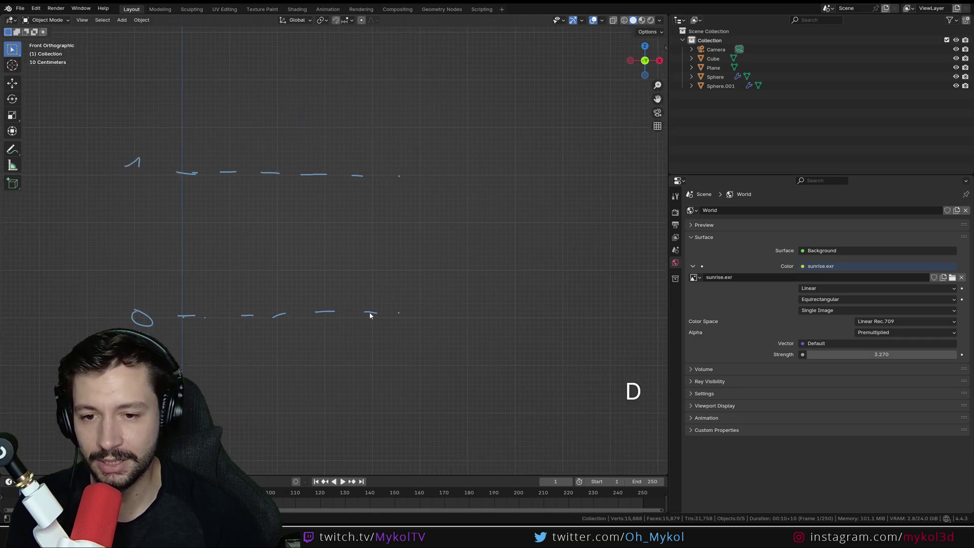
pyautogui.moveTo(370, 315)
pyautogui.mouseDown()
pyautogui.moveTo(435, 282)
pyautogui.moveTo(480, 226)
pyautogui.moveTo(494, 176)
pyautogui.moveTo(639, 172)
pyautogui.mouseUp()
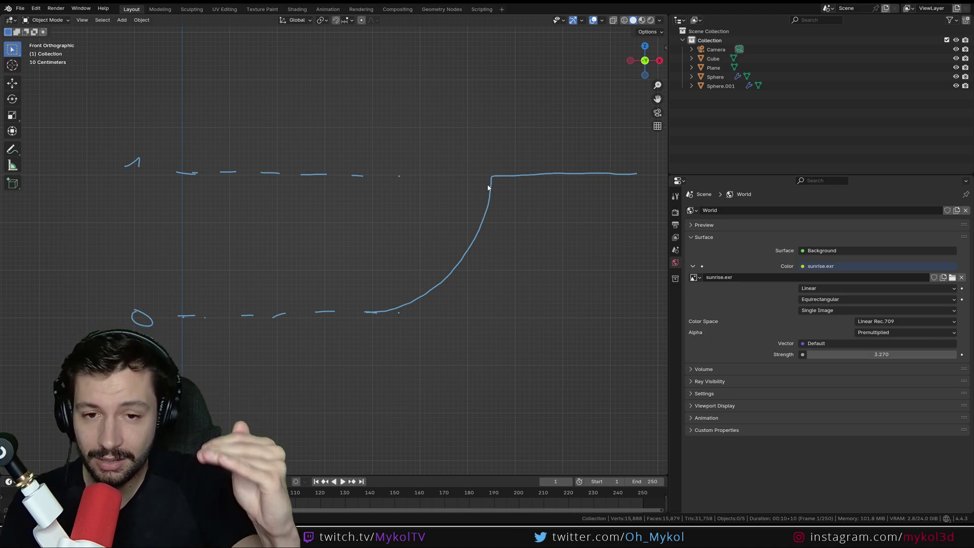
# Annotate a second curve beside the first, rising past the 1 level, with a short dashed line above its end
pyautogui.scroll(-2, 488, 188)
pyautogui.keyDown('shift'); pyautogui.moveTo(525, 274); pyautogui.dragTo(350, 291, button='middle'); pyautogui.keyUp('shift')
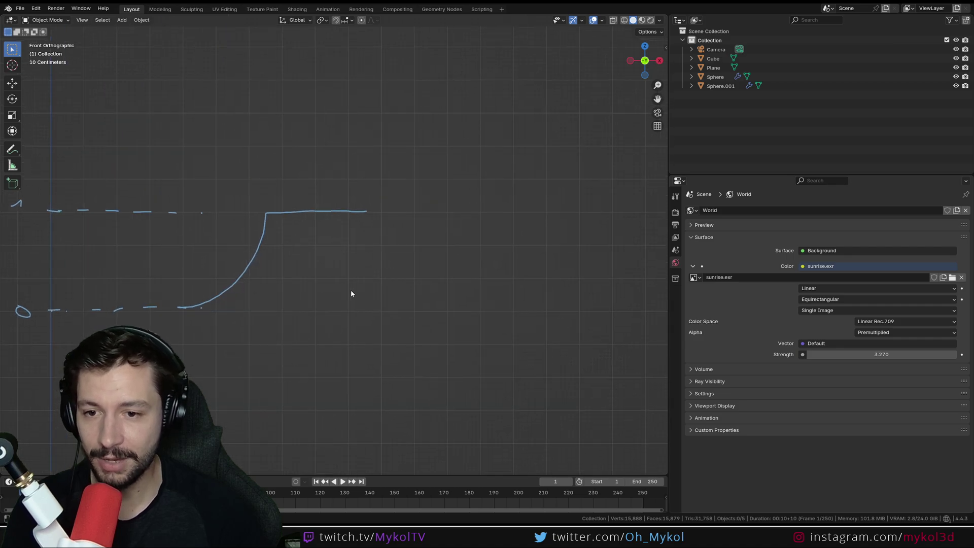
pyautogui.keyDown('shift'); pyautogui.moveTo(411, 300); pyautogui.dragTo(371, 297, button='middle'); pyautogui.keyUp('shift')
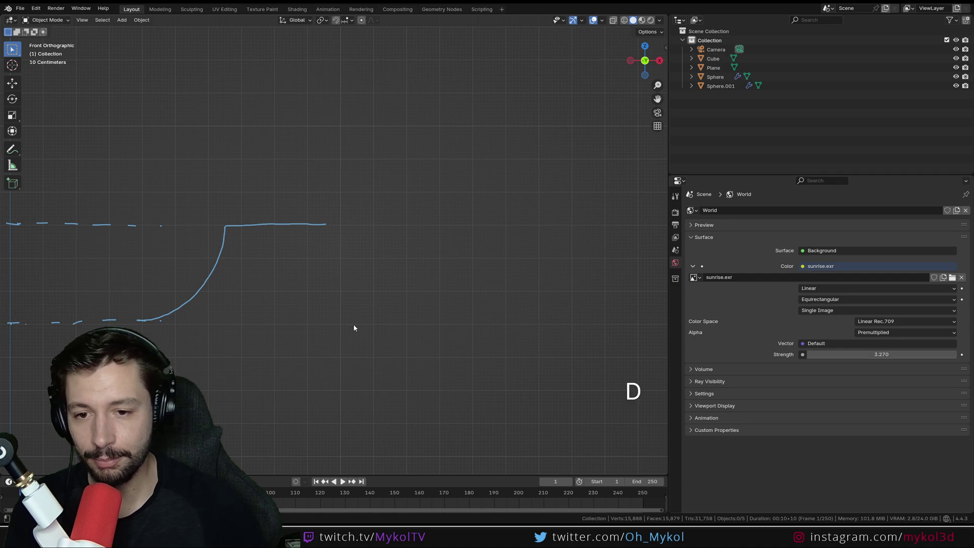
pyautogui.moveTo(353, 324)
pyautogui.mouseDown()
pyautogui.moveTo(452, 259)
pyautogui.moveTo(504, 162)
pyautogui.mouseUp()
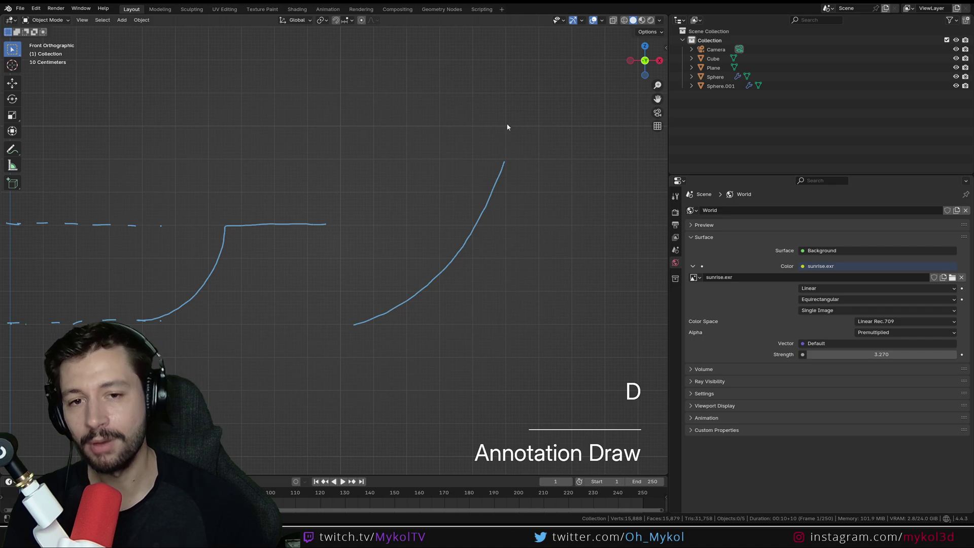
pyautogui.moveTo(506, 122); pyautogui.dragTo(591, 118)
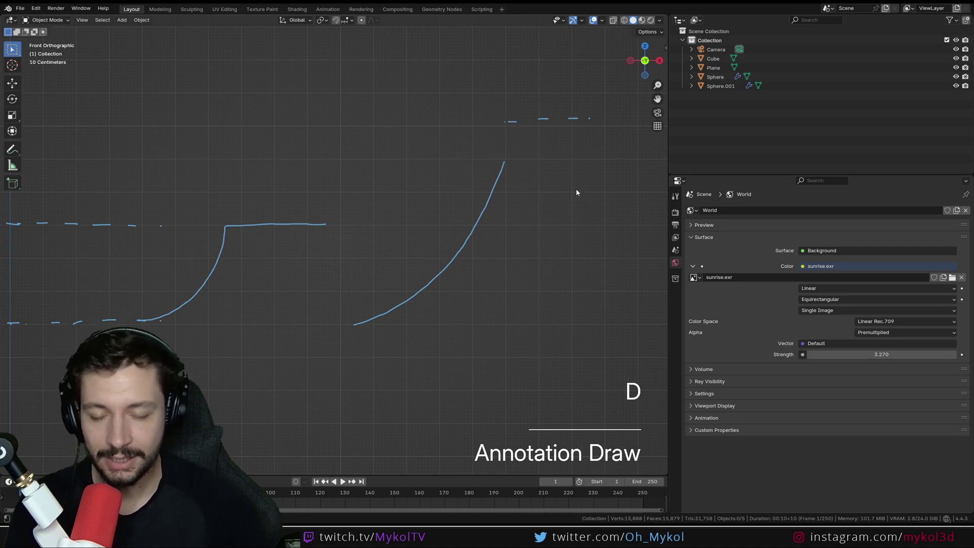
# Erase all the annotated curves, dashed lines and labels from the front view
pyautogui.scroll(-3, 495, 260)
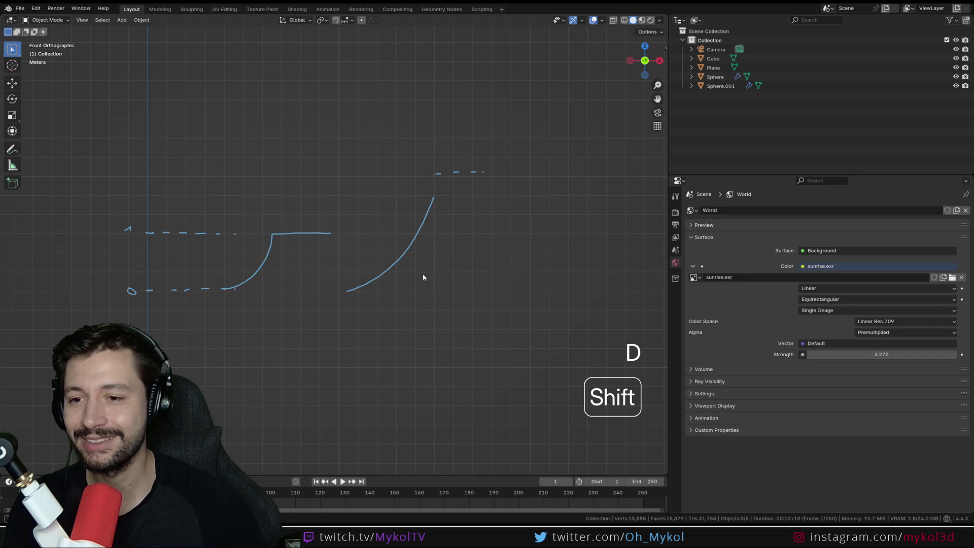
pyautogui.keyDown('shift'); pyautogui.moveTo(423, 276); pyautogui.dragTo(513, 260, button='middle'); pyautogui.keyUp('shift')
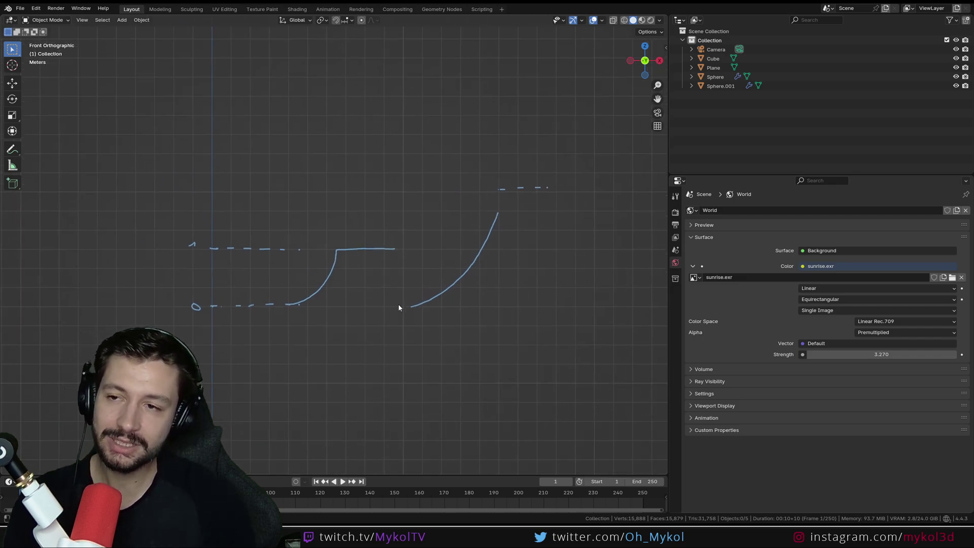
pyautogui.moveTo(399, 308)
pyautogui.mouseDown(button='right')
pyautogui.moveTo(250, 304)
pyautogui.moveTo(298, 285)
pyautogui.mouseUp(button='right')
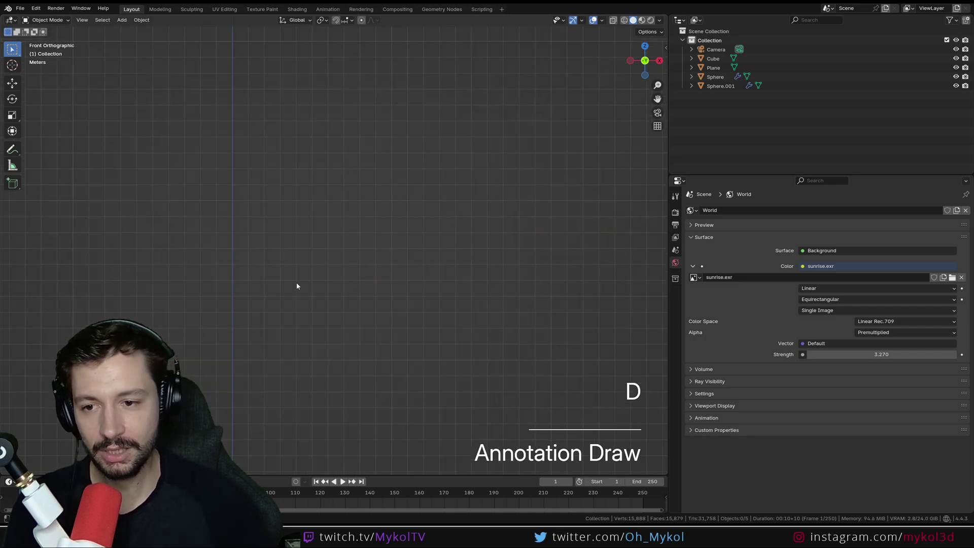
# Show the scene with rendered shading and set the world background strength to 1
pyautogui.moveTo(298, 284)
pyautogui.keyDown('shift'); pyautogui.mouseDown(button='middle')
pyautogui.moveTo(348, 331)
pyautogui.moveTo(354, 360)
pyautogui.moveTo(290, 369)
pyautogui.mouseUp(button='middle'); pyautogui.keyUp('shift')
pyautogui.scroll(5, 300, 272)
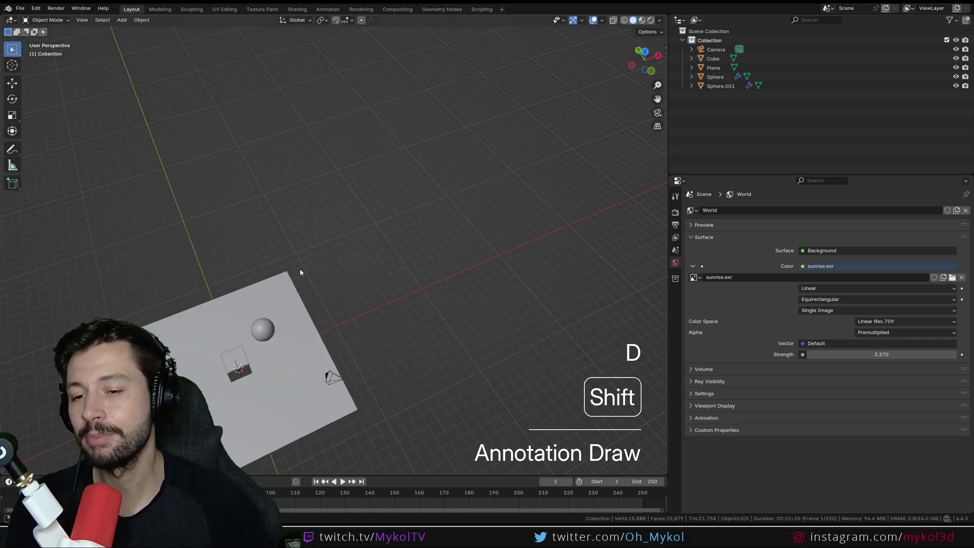
pyautogui.moveTo(399, 285); pyautogui.dragTo(367, 242, button='middle')
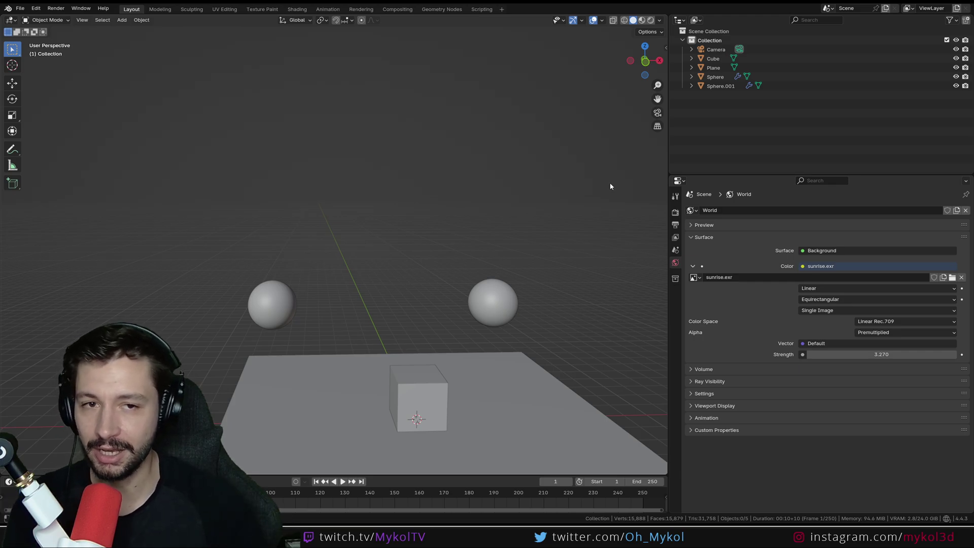
pyautogui.click(651, 20)
pyautogui.moveTo(479, 356)
pyautogui.keyDown('shift'); pyautogui.mouseDown(button='middle')
pyautogui.moveTo(385, 274)
pyautogui.moveTo(412, 294)
pyautogui.mouseUp(button='middle'); pyautogui.keyUp('shift')
pyautogui.click(838, 354)
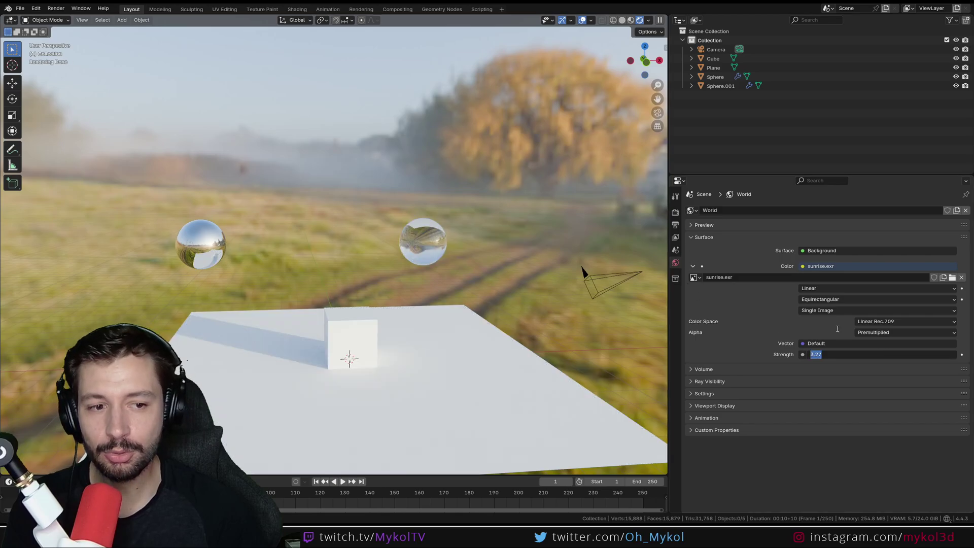
pyautogui.write('1')
pyautogui.press('Return')
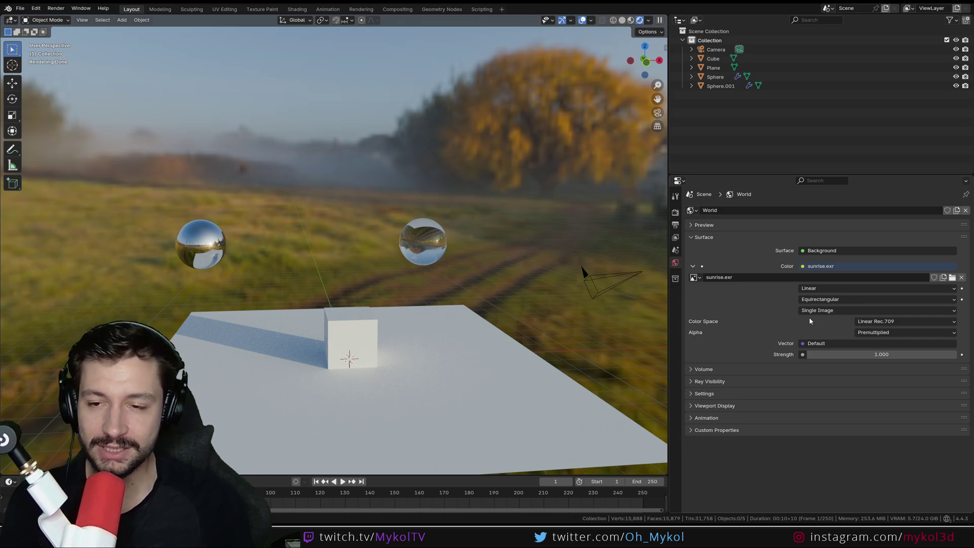
# Examine the sunrise lighting, the cube's shadow and the sphere reflections from several angles around the scene
pyautogui.moveTo(613, 352); pyautogui.dragTo(437, 334, button='middle')
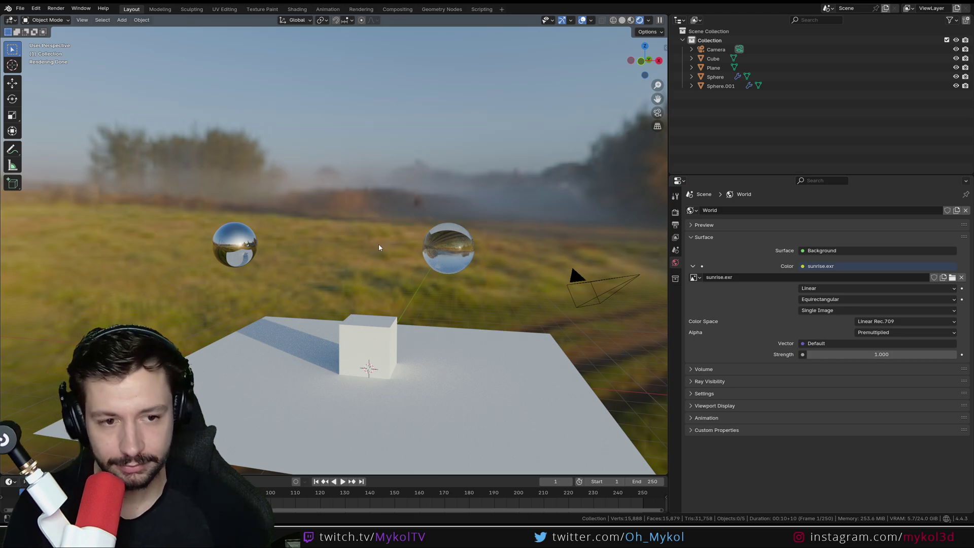
pyautogui.moveTo(404, 304); pyautogui.dragTo(320, 244, button='middle')
pyautogui.moveTo(360, 340)
pyautogui.mouseDown(button='middle')
pyautogui.moveTo(327, 337)
pyautogui.moveTo(349, 345)
pyautogui.mouseUp(button='middle')
pyautogui.scroll(-3, 337, 364)
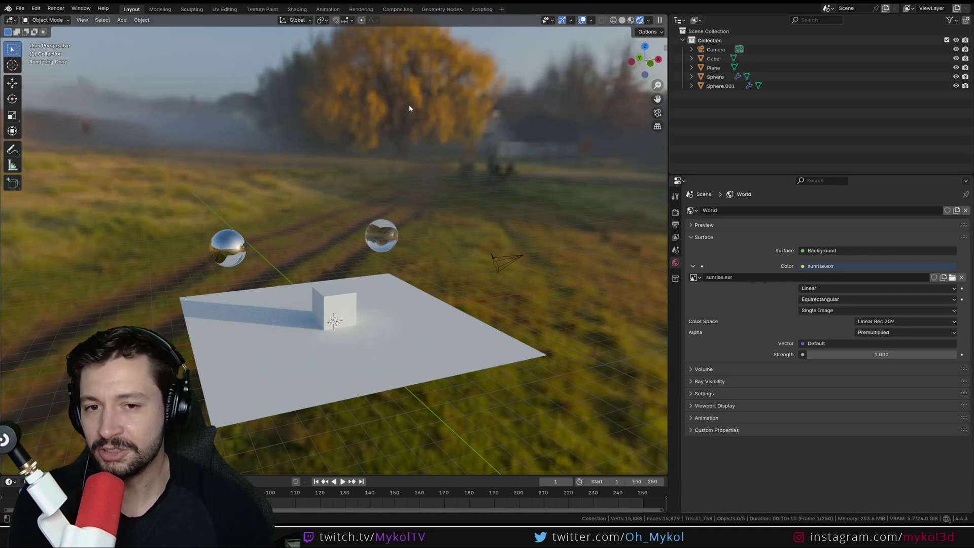
pyautogui.moveTo(490, 160); pyautogui.dragTo(452, 166, button='middle')
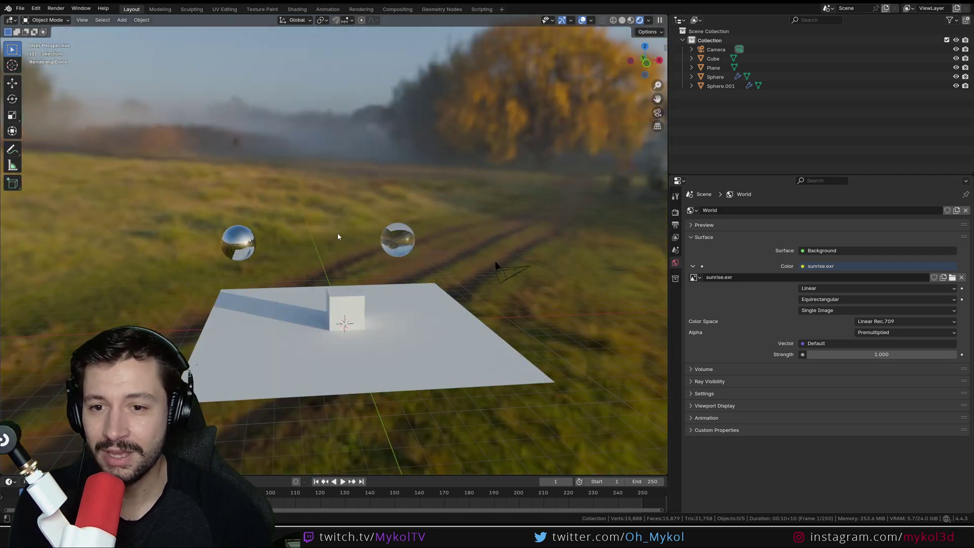
pyautogui.scroll(1, 337, 218)
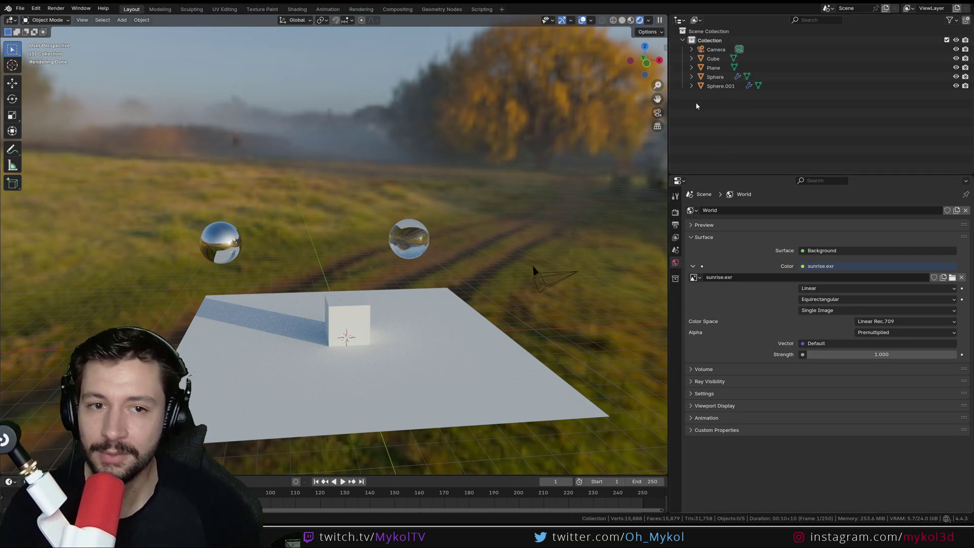
# Enlarge the outliner area and turn it into a Shader Editor showing the World nodes, with its sidebar hidden
pyautogui.moveTo(670, 148); pyautogui.dragTo(587, 152)
pyautogui.moveTo(634, 175); pyautogui.dragTo(634, 233)
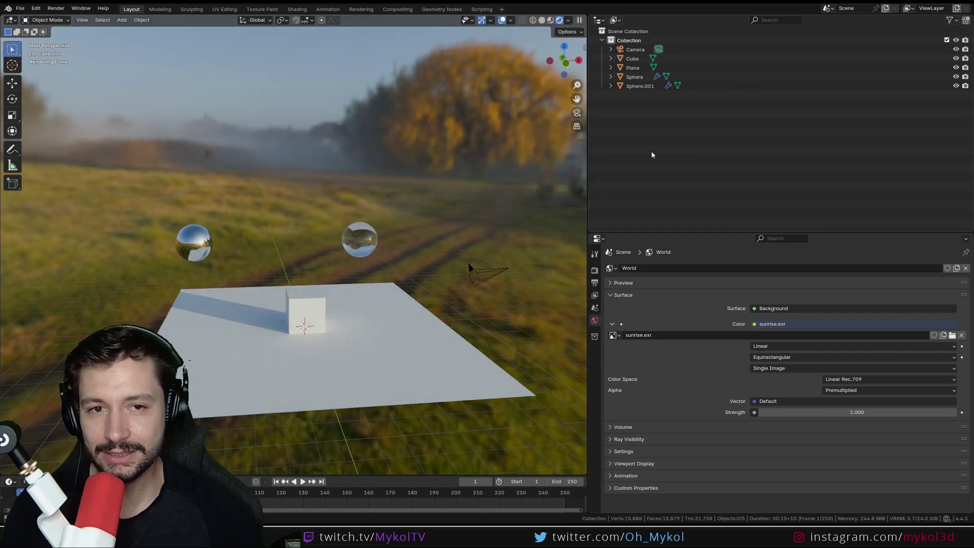
pyautogui.click(599, 20)
pyautogui.click(623, 99)
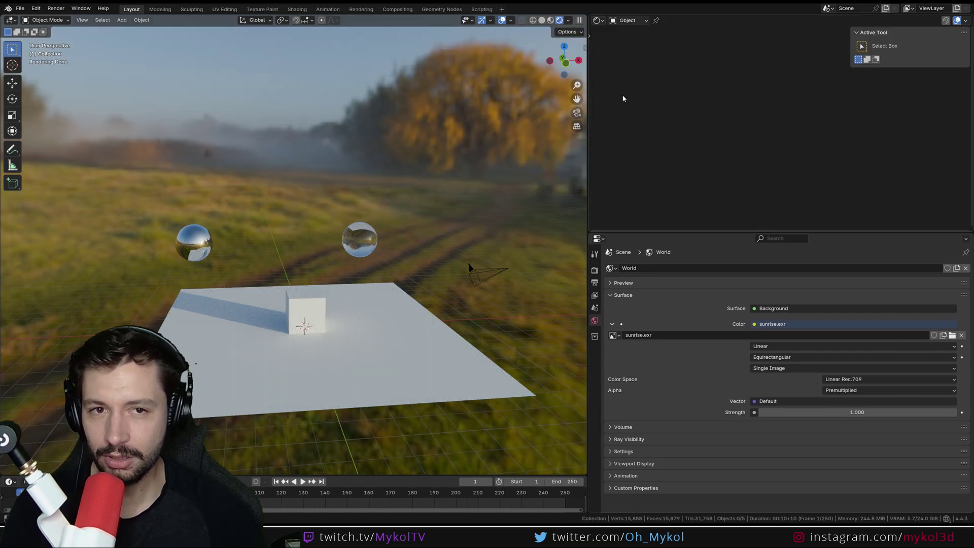
pyautogui.click(624, 22)
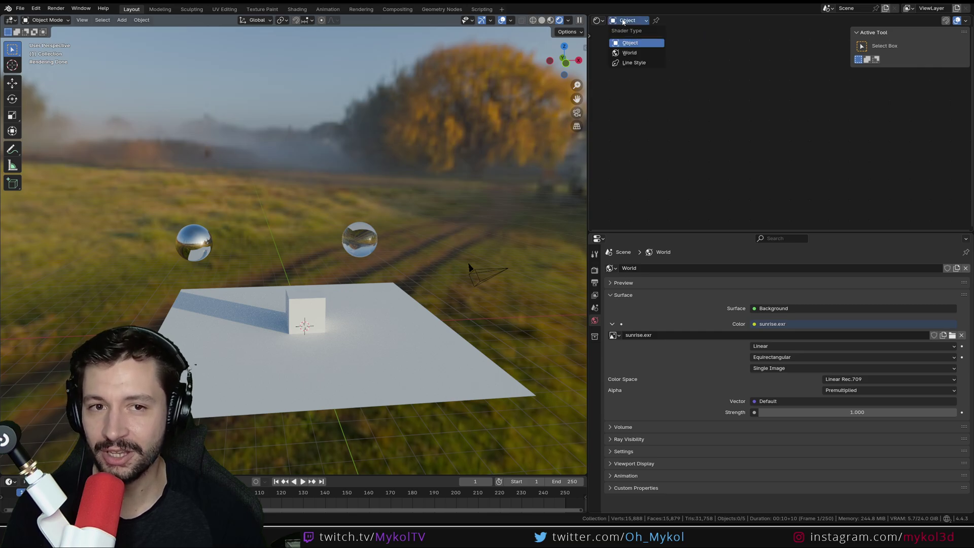
pyautogui.click(631, 53)
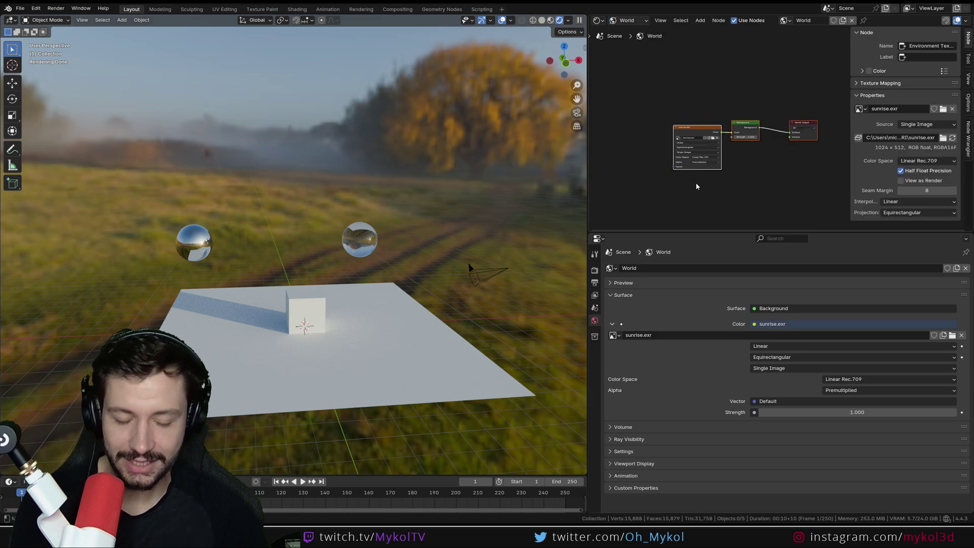
pyautogui.press('n')
pyautogui.scroll(3, 736, 152)
# Try a strength of 2.3 on the Background node and set it back to 1
pyautogui.moveTo(784, 125); pyautogui.dragTo(812, 130)
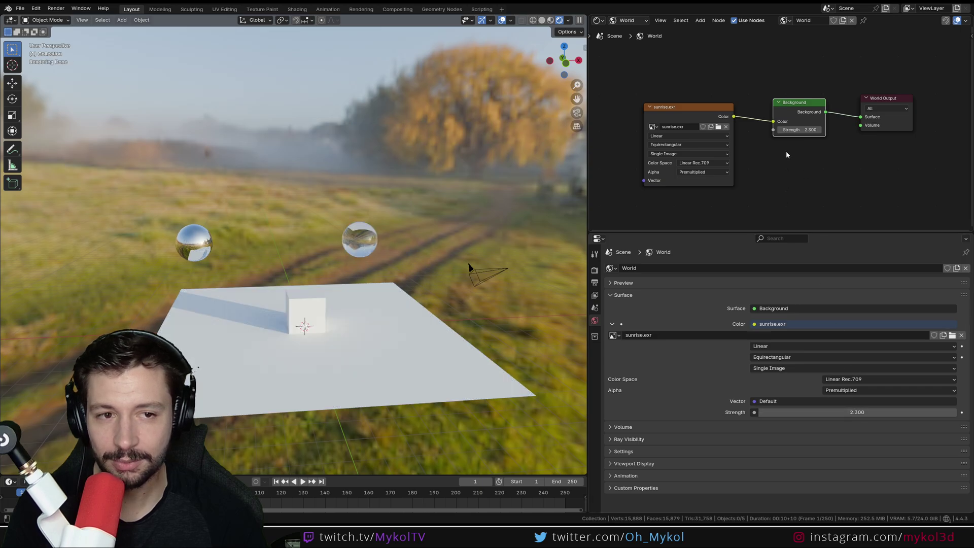
pyautogui.write('1')
pyautogui.press('Return')
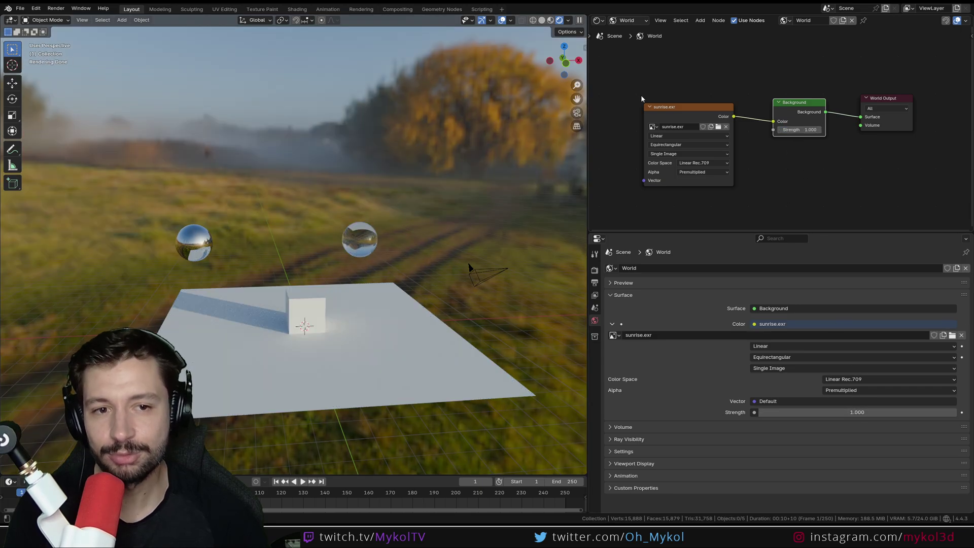
# Move the sunrise.exr environment texture node farther away from the Background node in the World node tree
pyautogui.scroll(-2, 691, 88)
pyautogui.scroll(-1, 691, 88)
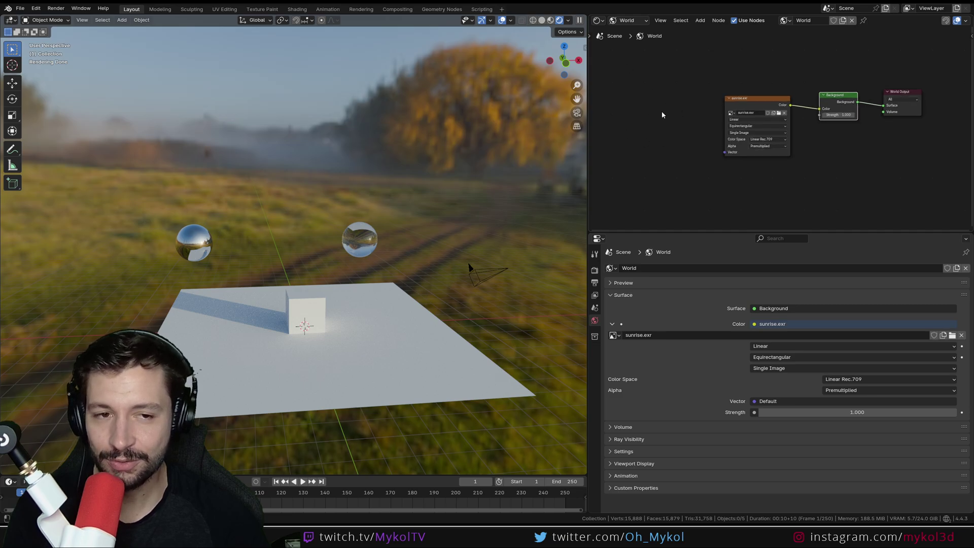
pyautogui.moveTo(662, 115); pyautogui.dragTo(692, 118, button='middle')
pyautogui.moveTo(702, 122); pyautogui.dragTo(614, 198)
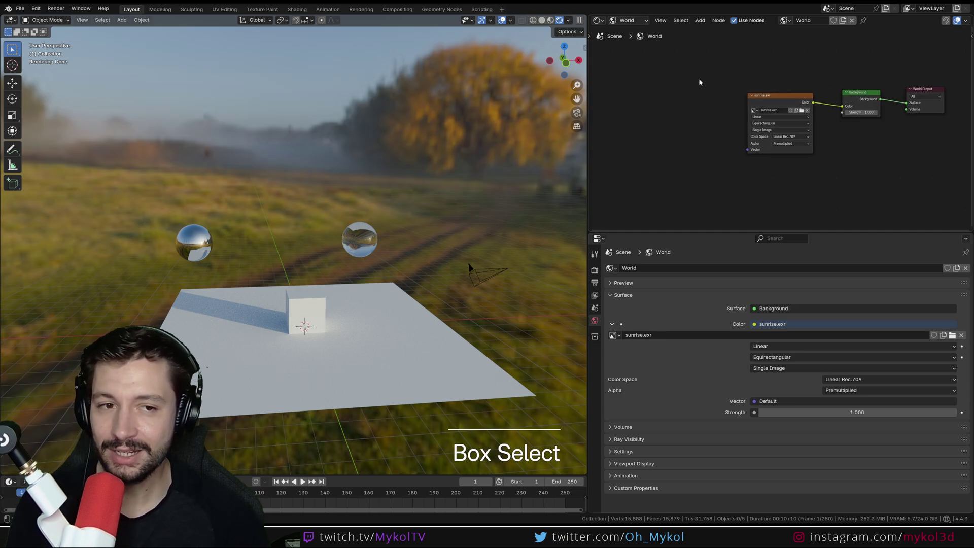
pyautogui.hotkey('shift', 'a')
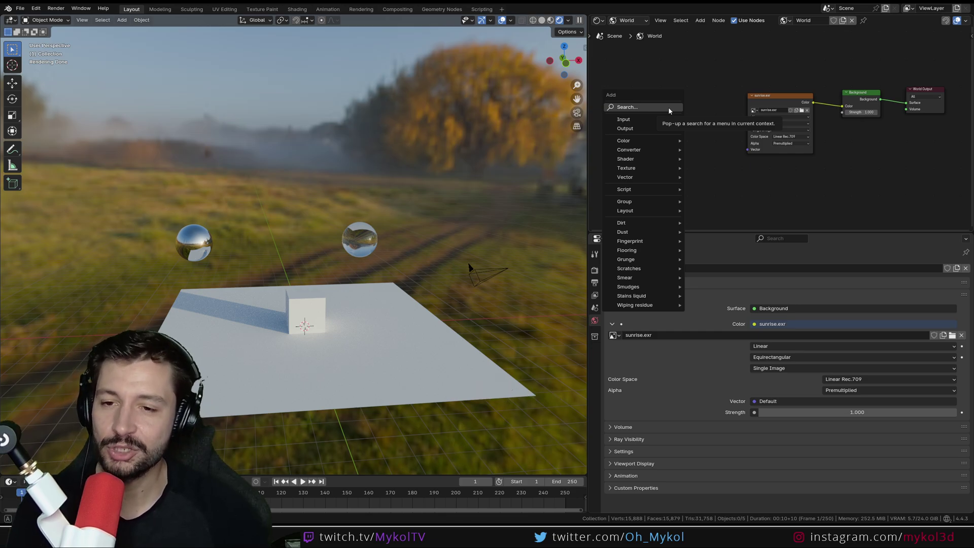
pyautogui.moveTo(782, 95); pyautogui.dragTo(734, 106)
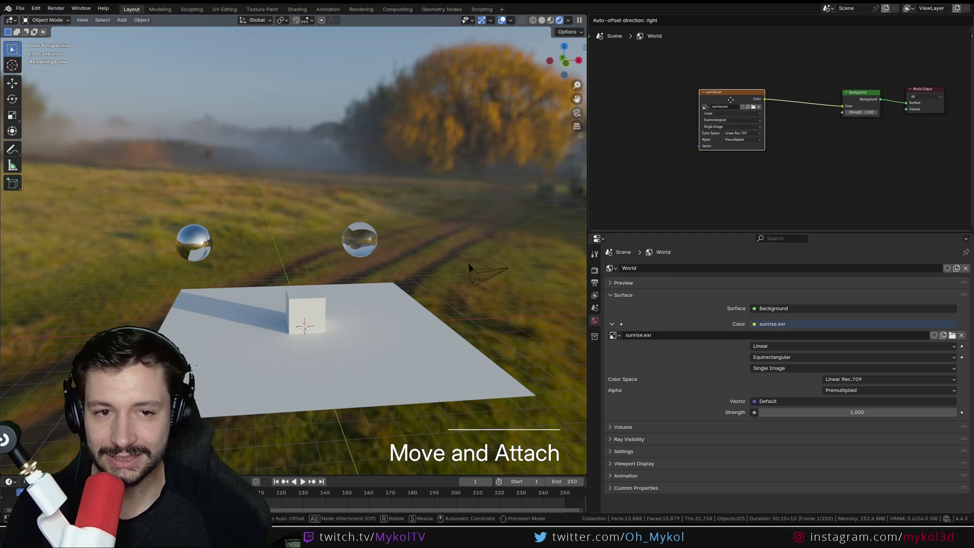
pyautogui.moveTo(649, 84); pyautogui.dragTo(683, 91, button='middle')
pyautogui.hotkey('shift', 'a')
pyautogui.click(684, 89)
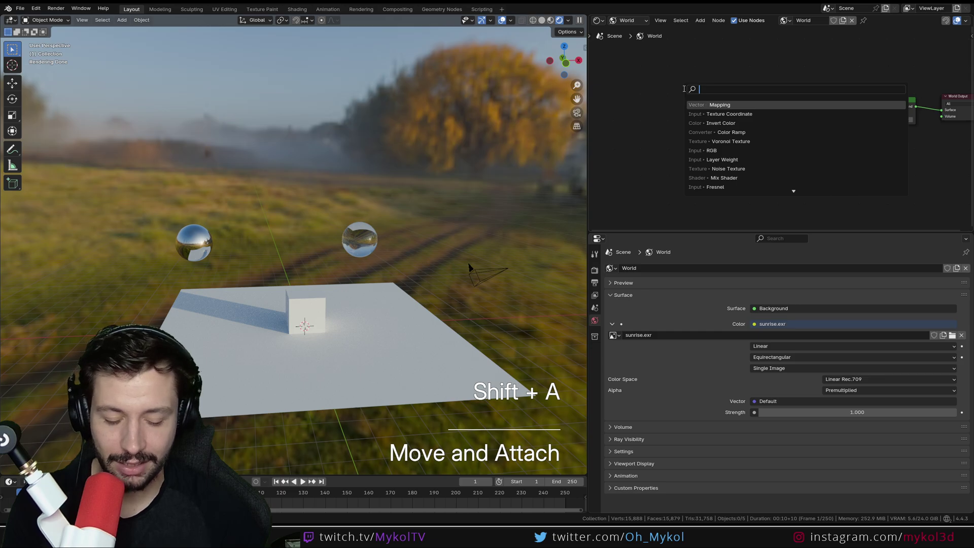
pyautogui.write('m')
pyautogui.moveTo(777, 119); pyautogui.dragTo(720, 117, button='middle')
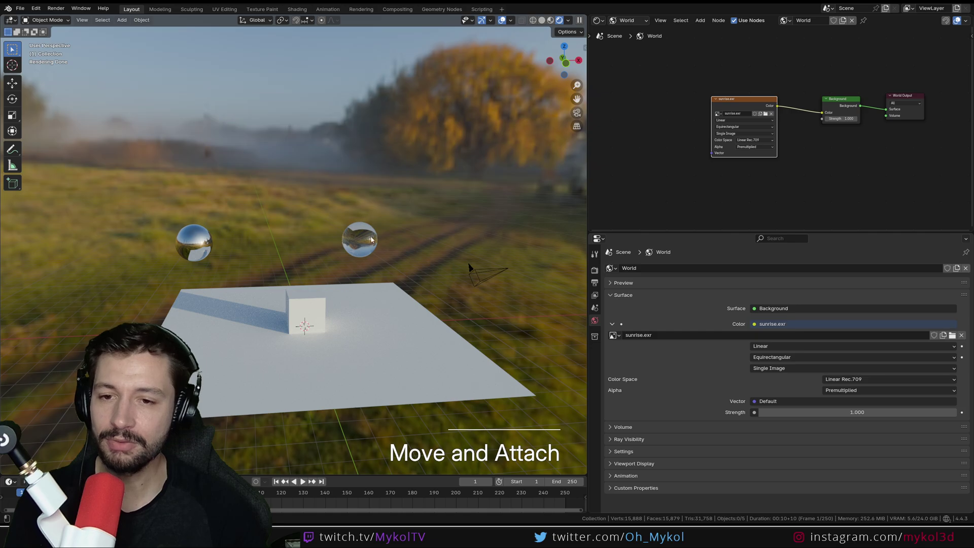
pyautogui.click(629, 20)
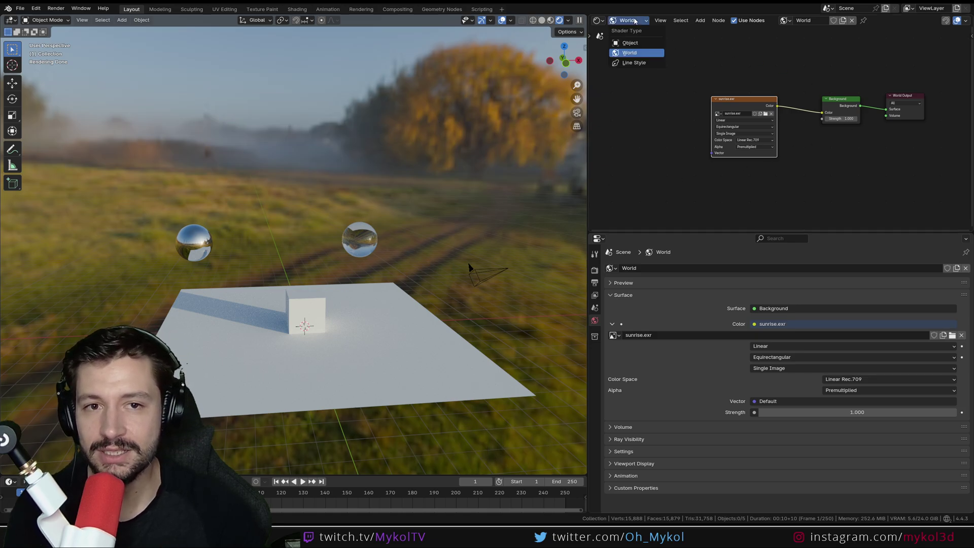
pyautogui.click(635, 20)
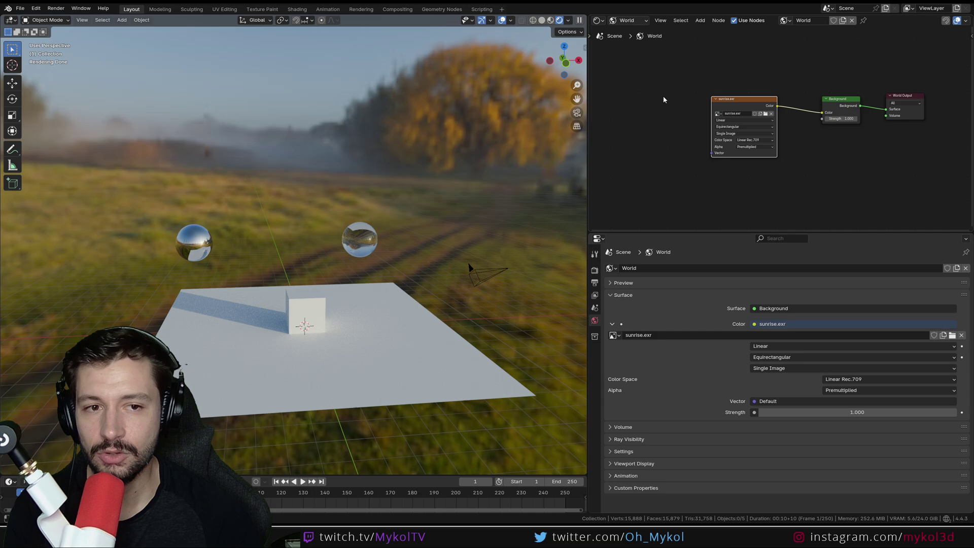
# Add a Mapping node in front of the sunrise.exr environment texture node
pyautogui.moveTo(660, 152); pyautogui.dragTo(723, 152, button='middle')
pyautogui.hotkey('shift', 'a')
pyautogui.click(721, 89)
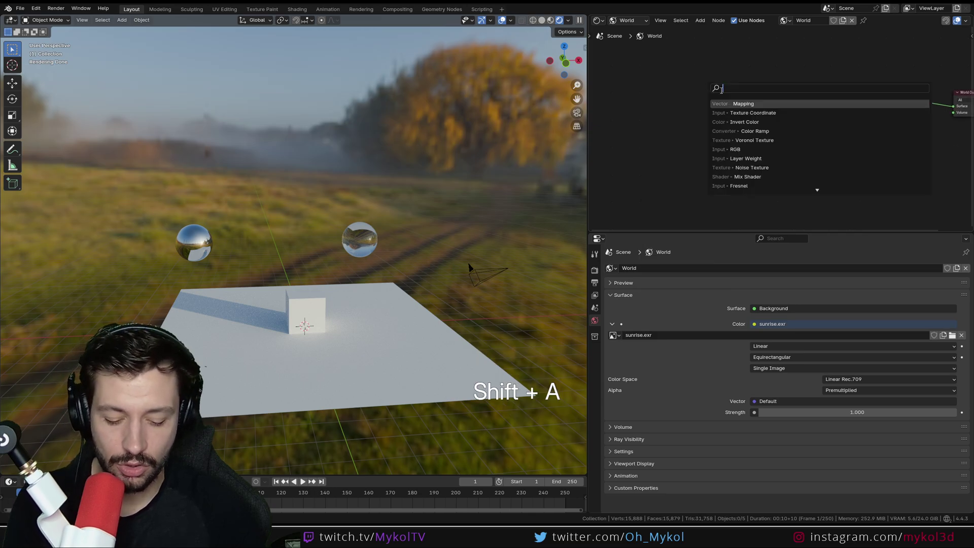
pyautogui.write('mapp')
pyautogui.press('Return')
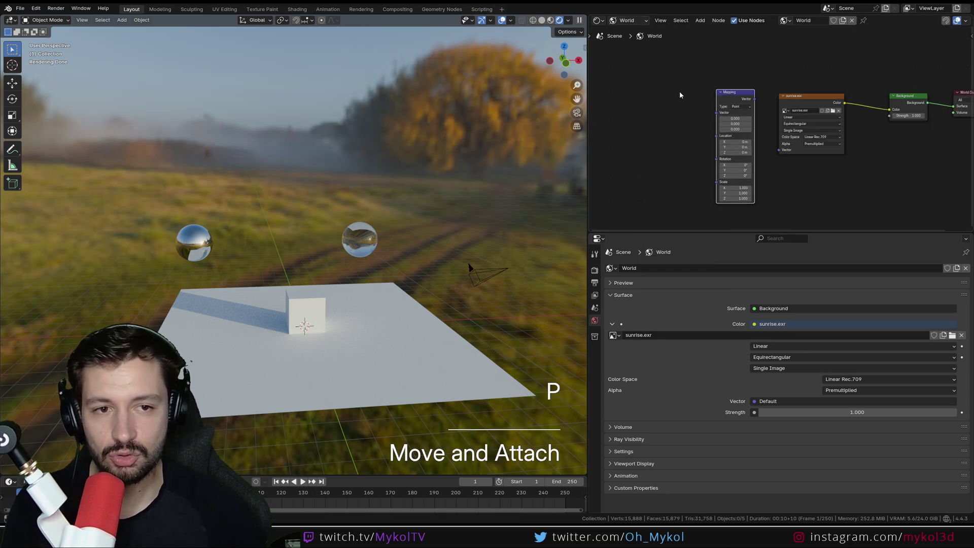
# Add a Texture Coordinate node in front of the Mapping node
pyautogui.hotkey('shift', 'a')
pyautogui.click(680, 92)
pyautogui.write('texture ')
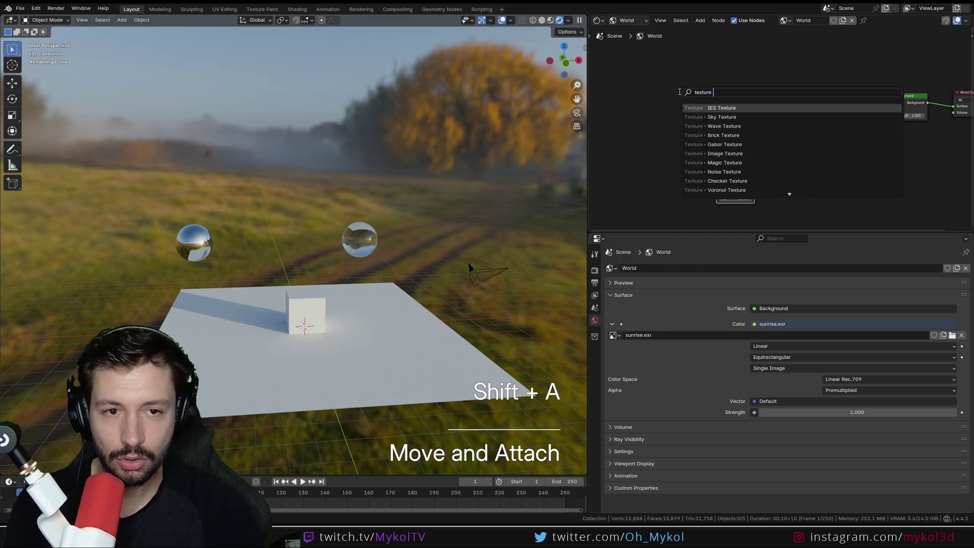
pyautogui.write('c')
pyautogui.click(705, 108)
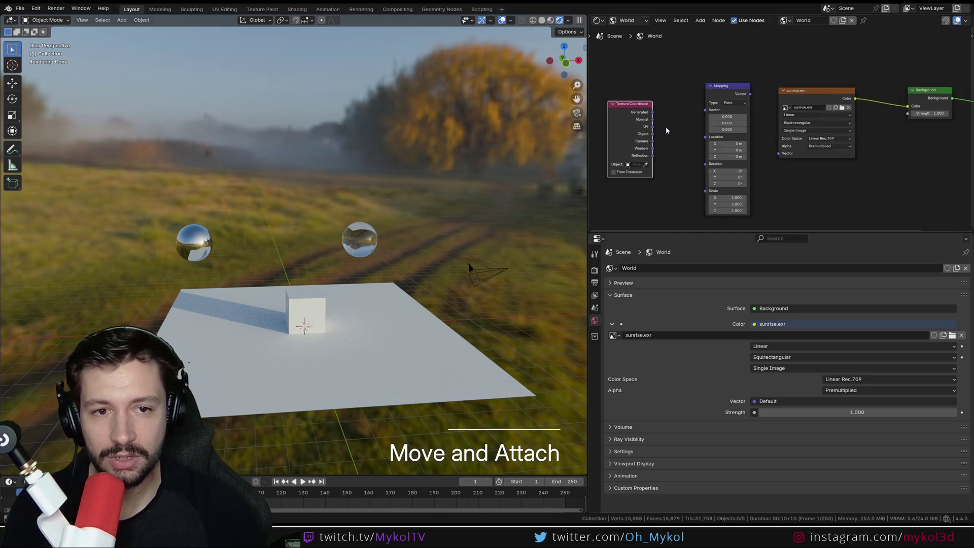
# Link the Generated coordinates to the Mapping node's Vector input, and its Vector output to the environment texture's Vector input
pyautogui.moveTo(710, 115); pyautogui.dragTo(706, 110)
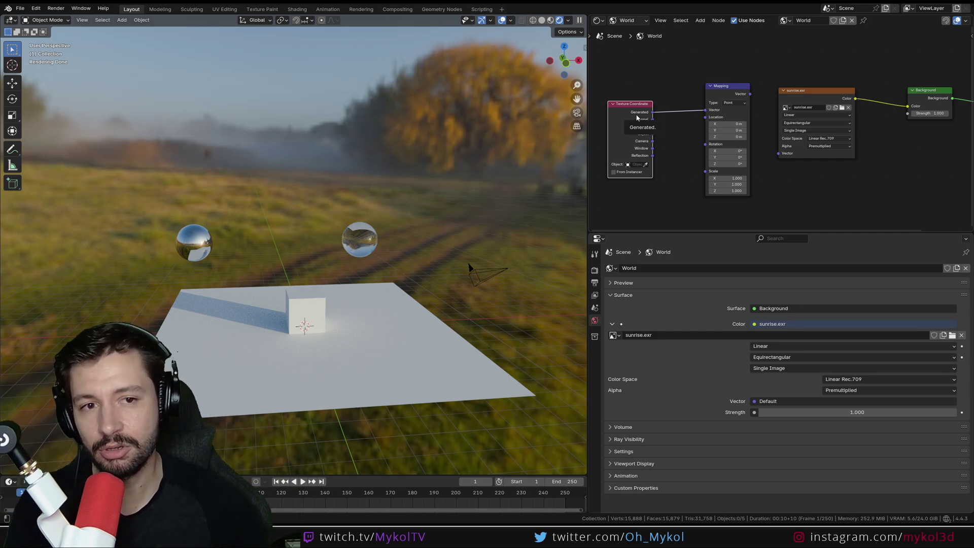
pyautogui.moveTo(718, 115); pyautogui.dragTo(691, 116)
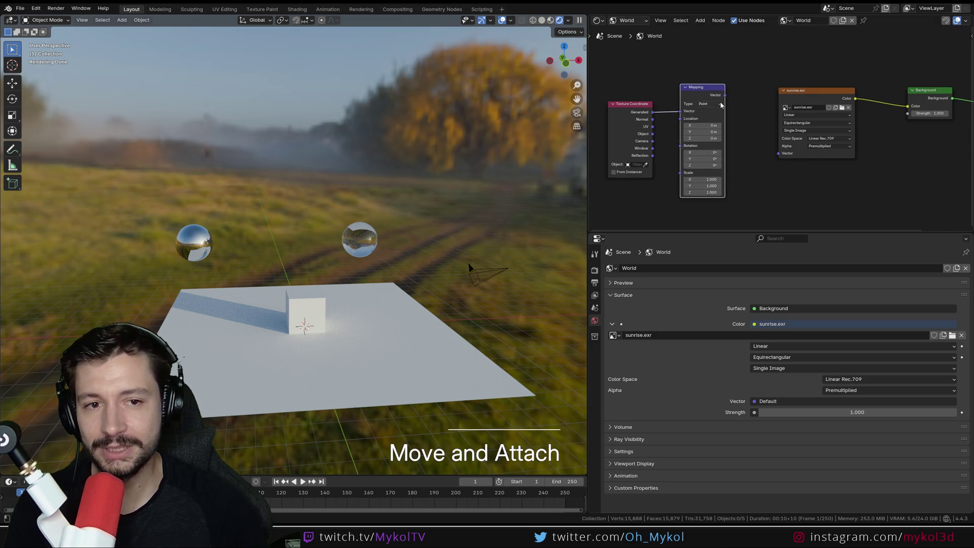
pyautogui.moveTo(778, 155); pyautogui.dragTo(778, 153)
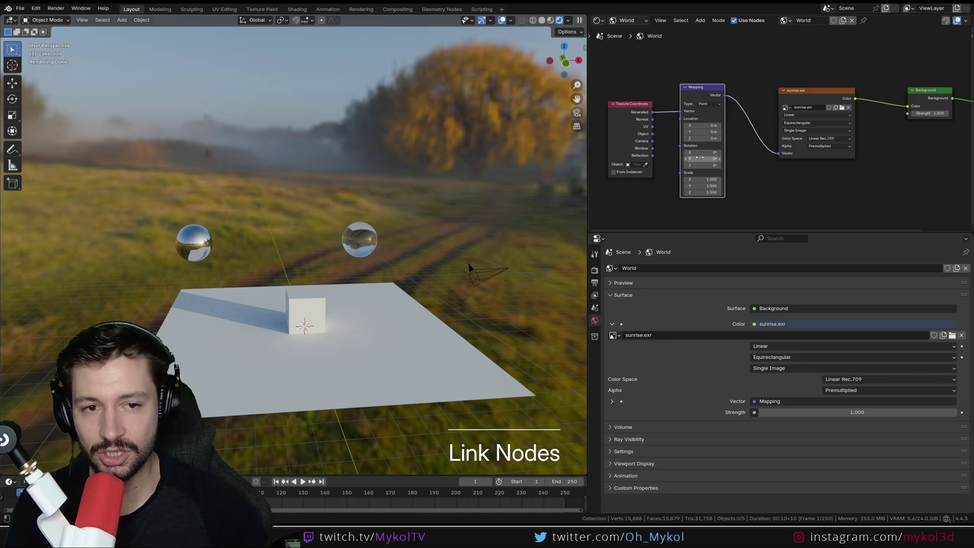
# Rotate the environment around Z in the Mapping node, first to 101° and on to 300°, while watching the shadow
pyautogui.moveTo(699, 158); pyautogui.dragTo(696, 126, button='middle')
pyautogui.scroll(2, 697, 125)
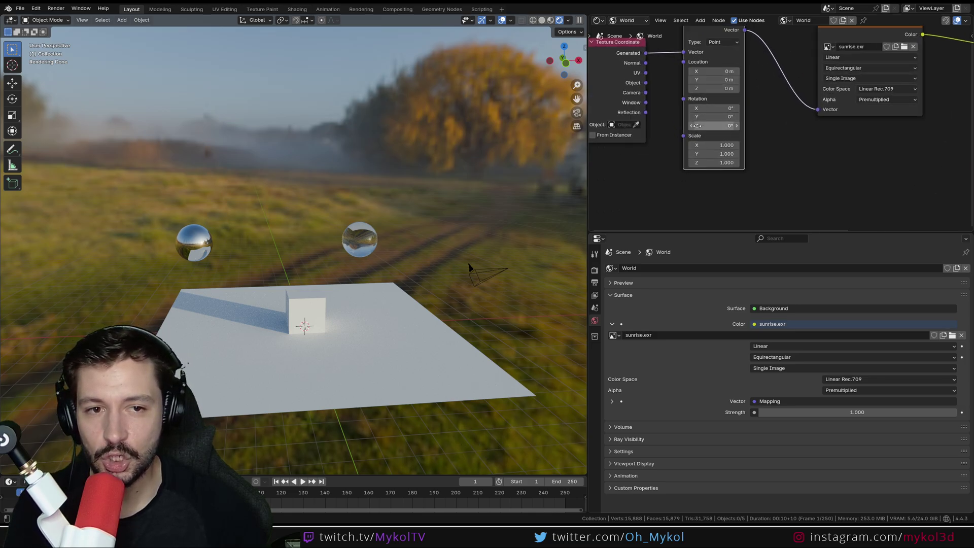
pyautogui.moveTo(697, 126); pyautogui.dragTo(776, 126)
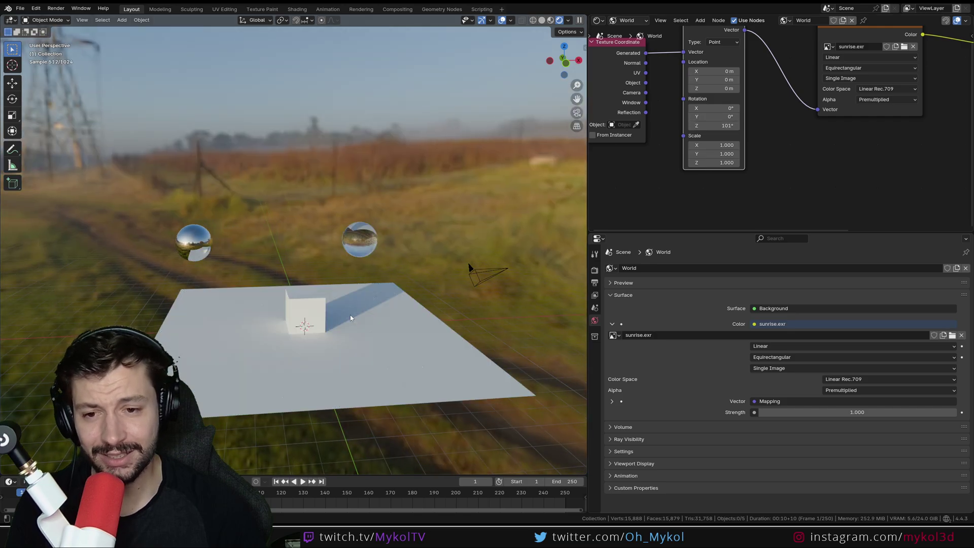
pyautogui.scroll(4, 298, 324)
pyautogui.moveTo(716, 126); pyautogui.dragTo(812, 126)
# Switch the scene's render engine to EEVEE
pyautogui.click(594, 270)
pyautogui.click(862, 268)
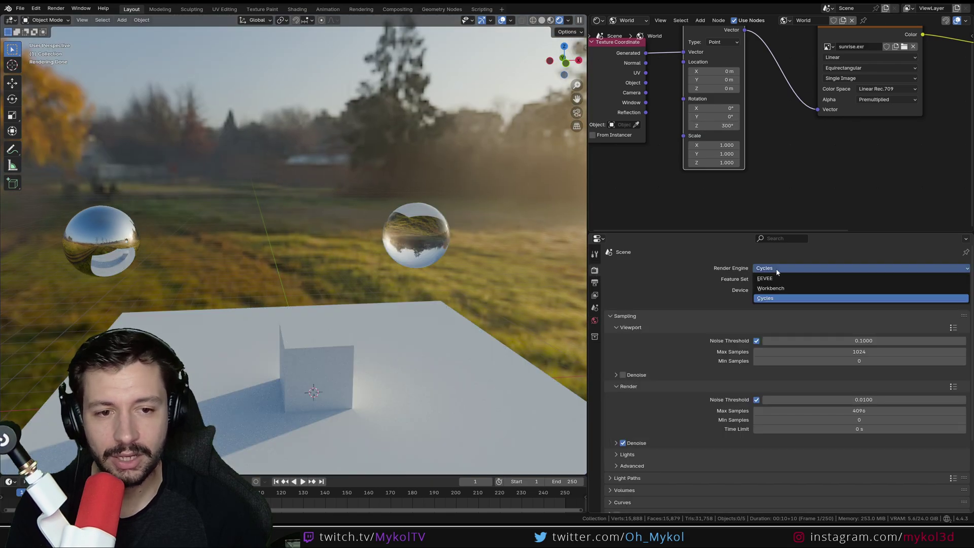
pyautogui.click(857, 277)
pyautogui.click(716, 162)
pyautogui.write('8.9')
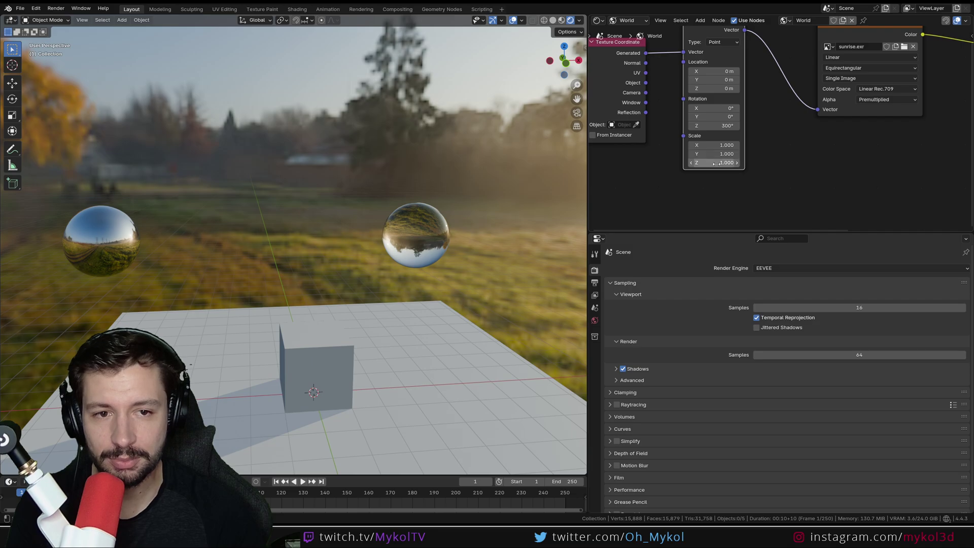
pyautogui.press('Return')
pyautogui.hotkey('ctrl', 'z')
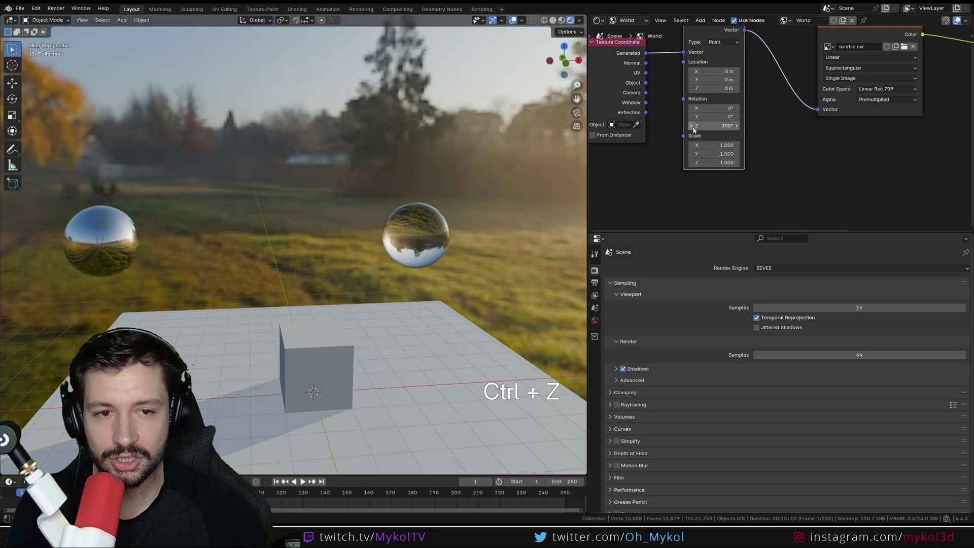
# Rotate the environment through the Mapping node's Z rotation, ending at 110°
pyautogui.moveTo(720, 126); pyautogui.dragTo(761, 108)
pyautogui.hotkey('ctrl', 'z')
pyautogui.hotkey('ctrl', 'z')
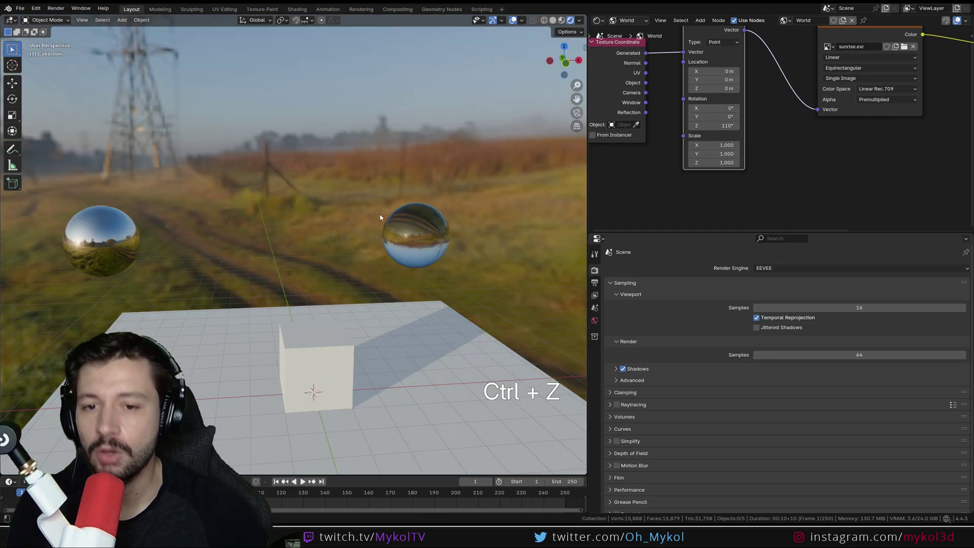
# Rotate the environment to 150° around Z in the Mapping node
pyautogui.moveTo(379, 215); pyautogui.dragTo(376, 239, button='middle')
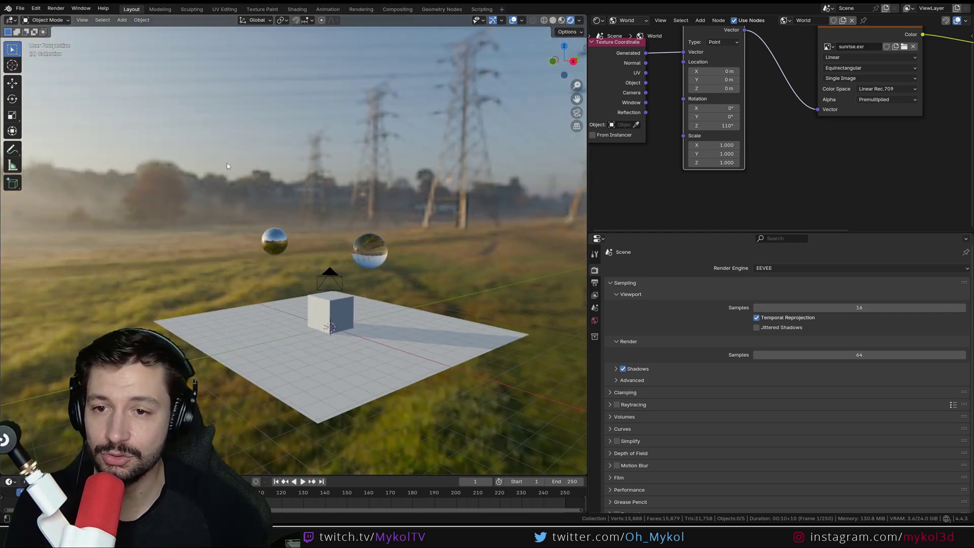
pyautogui.scroll(-3, 227, 166)
pyautogui.moveTo(226, 166); pyautogui.dragTo(474, 364, button='middle')
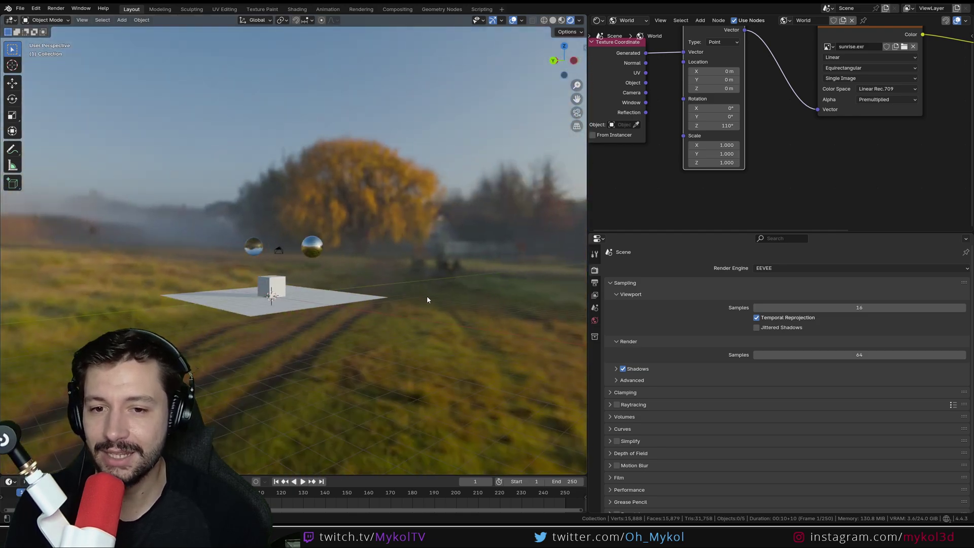
pyautogui.moveTo(428, 297); pyautogui.dragTo(314, 325, button='middle')
pyautogui.moveTo(716, 126); pyautogui.dragTo(860, 132)
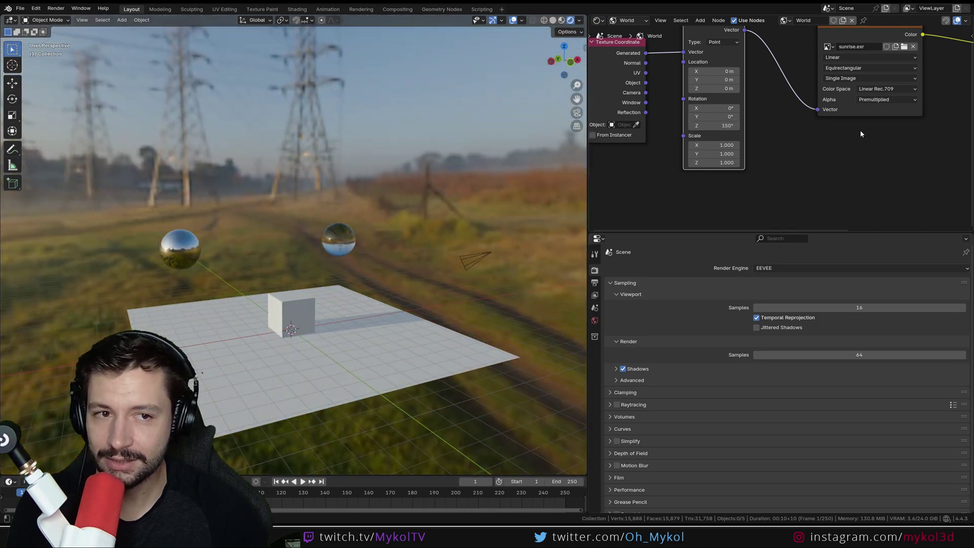
# Move the sunrise.exr environment texture node up and place a duplicate of it below
pyautogui.scroll(-2, 860, 133)
pyautogui.moveTo(746, 138); pyautogui.dragTo(748, 60)
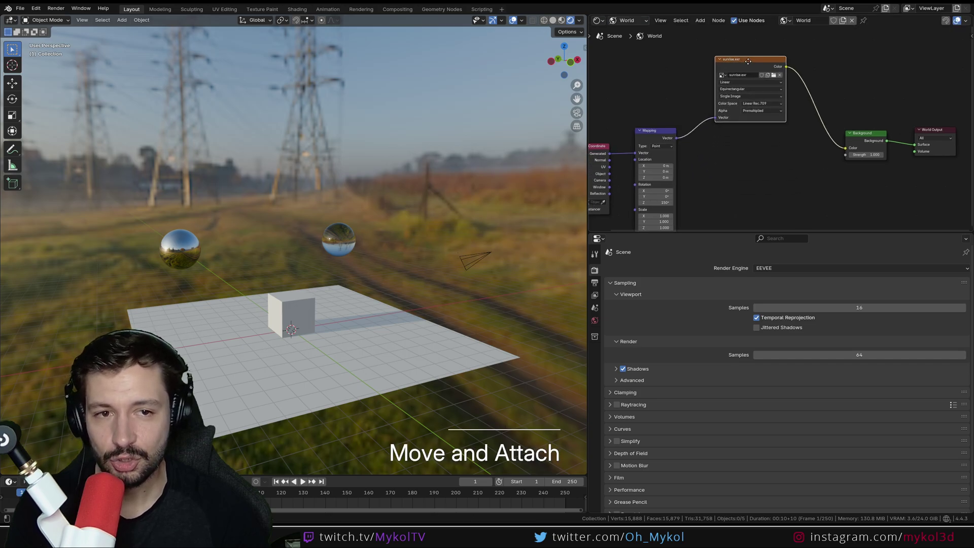
pyautogui.hotkey('shift', 'd')
pyautogui.click(838, 193)
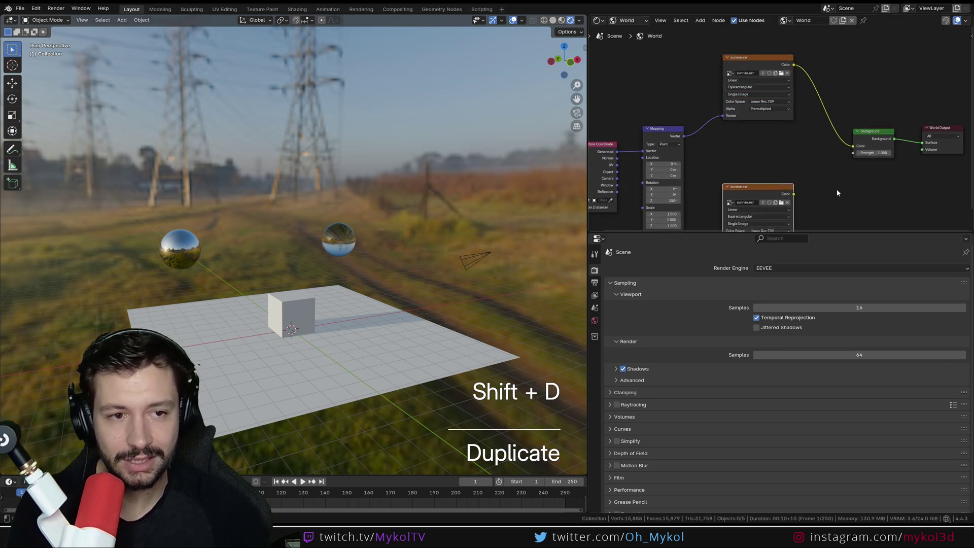
# Insert a Mix Shader between the Background and World Output nodes, spacing the nodes apart to make room
pyautogui.moveTo(837, 193); pyautogui.dragTo(754, 171, button='middle')
pyautogui.hotkey('shift', 'a')
pyautogui.click(754, 171)
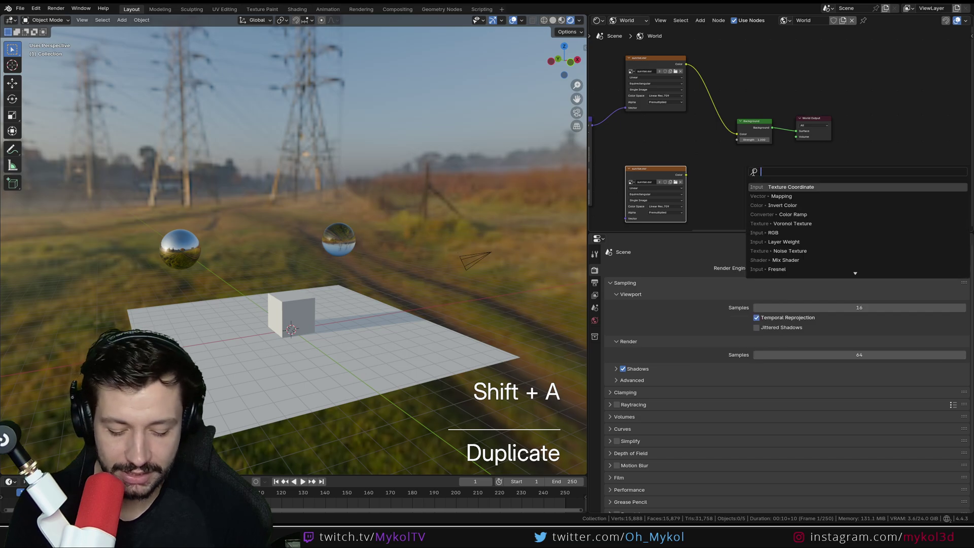
pyautogui.write('mix')
pyautogui.press('Down')
pyautogui.press('Return')
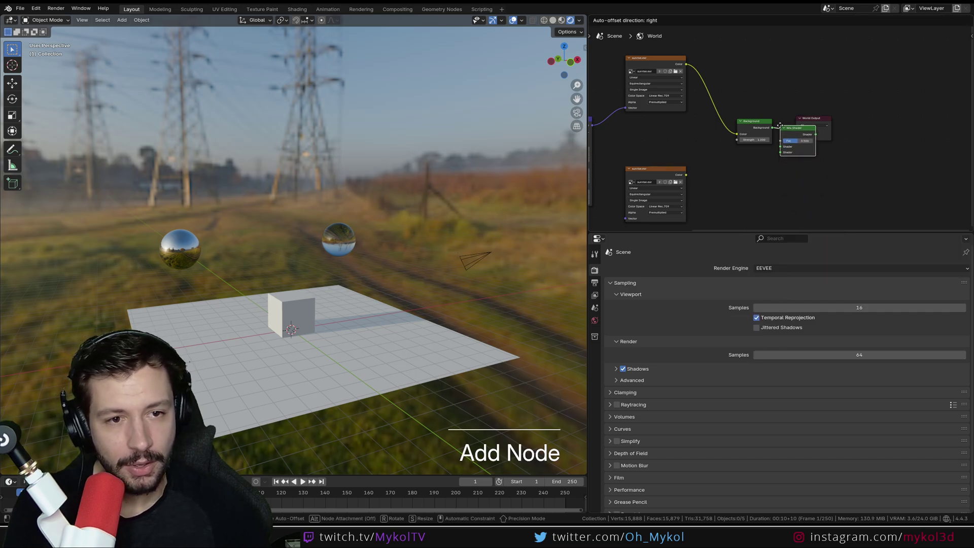
pyautogui.click(783, 157)
pyautogui.moveTo(817, 121); pyautogui.dragTo(905, 114)
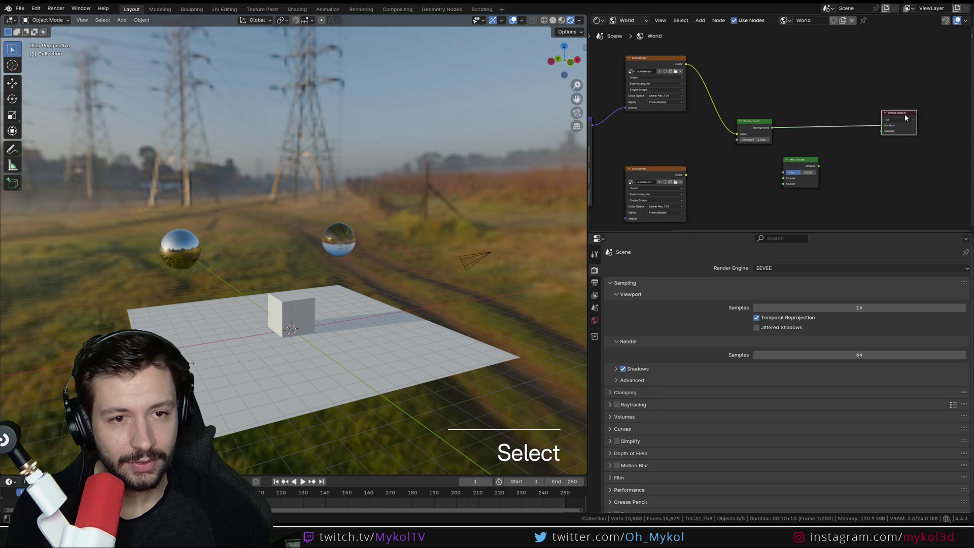
pyautogui.moveTo(812, 161); pyautogui.dragTo(832, 108)
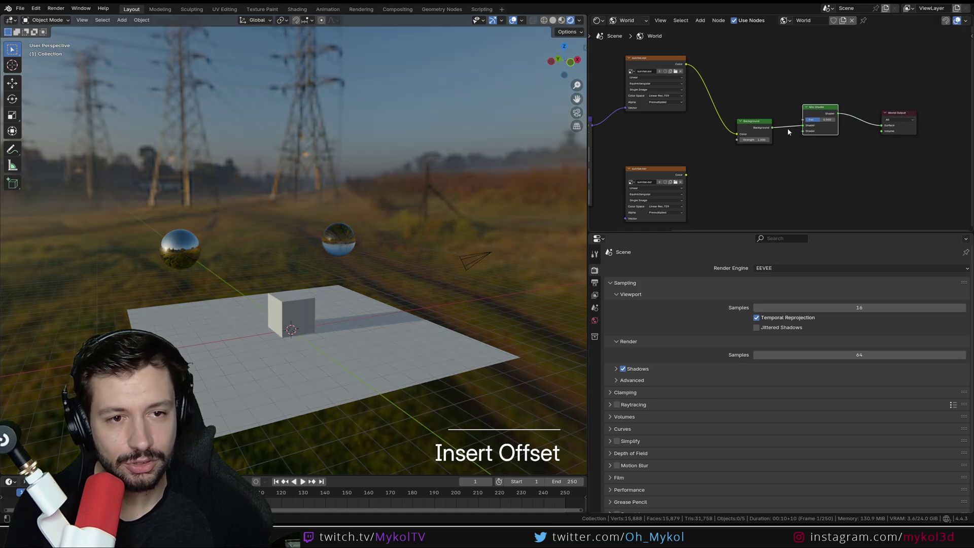
pyautogui.moveTo(756, 131); pyautogui.dragTo(752, 94)
# Duplicate the Texture Coordinate, Mapping, environment texture and Background chain below the original, and link the copied Background to the Mix Shader's second Shader input
pyautogui.scroll(-2, 732, 136)
pyautogui.moveTo(707, 139); pyautogui.dragTo(732, 135, button='middle')
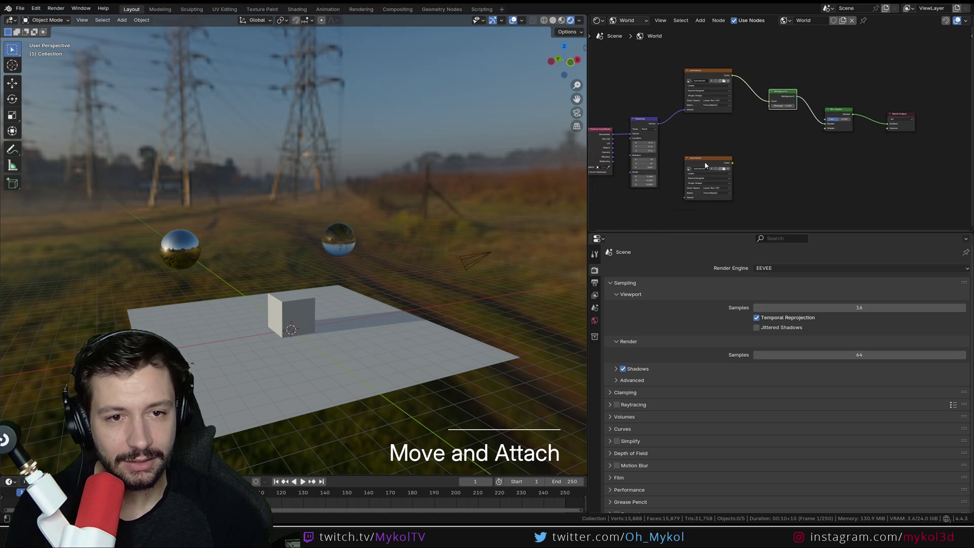
pyautogui.moveTo(706, 165); pyautogui.dragTo(747, 196)
pyautogui.scroll(-2, 744, 169)
pyautogui.moveTo(787, 169); pyautogui.dragTo(664, 80)
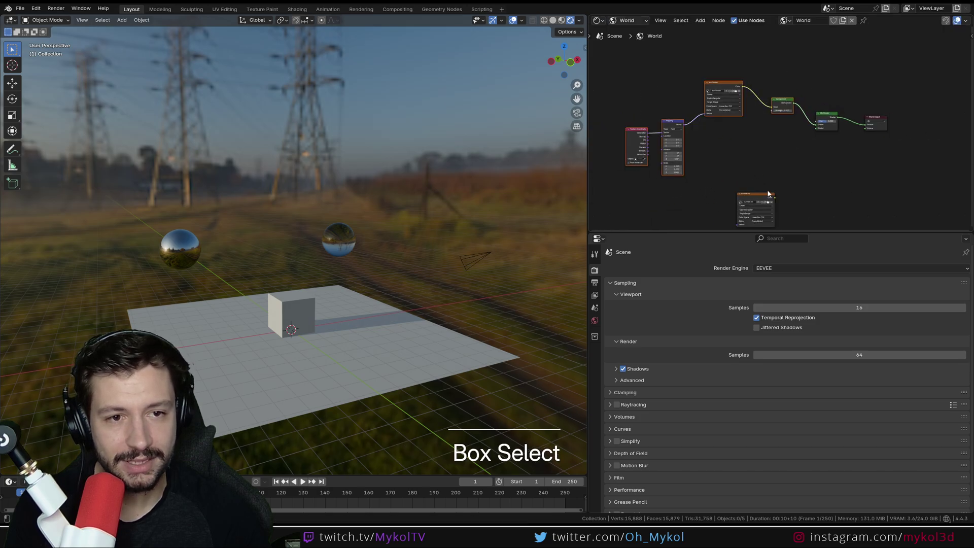
pyautogui.moveTo(767, 193); pyautogui.dragTo(768, 231)
pyautogui.moveTo(768, 170); pyautogui.dragTo(644, 80)
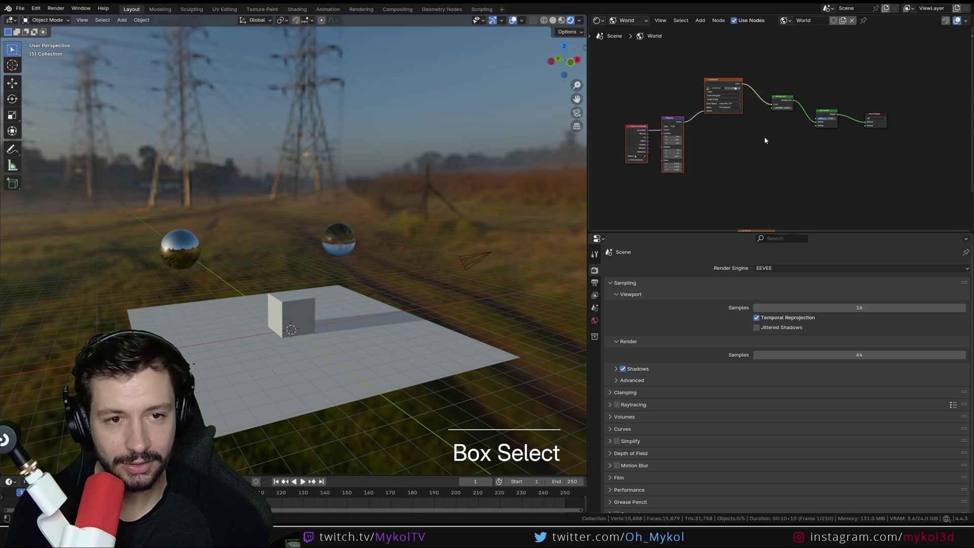
pyautogui.keyDown('shift'); pyautogui.click(782, 102); pyautogui.keyUp('shift')
pyautogui.hotkey('shift', 'd')
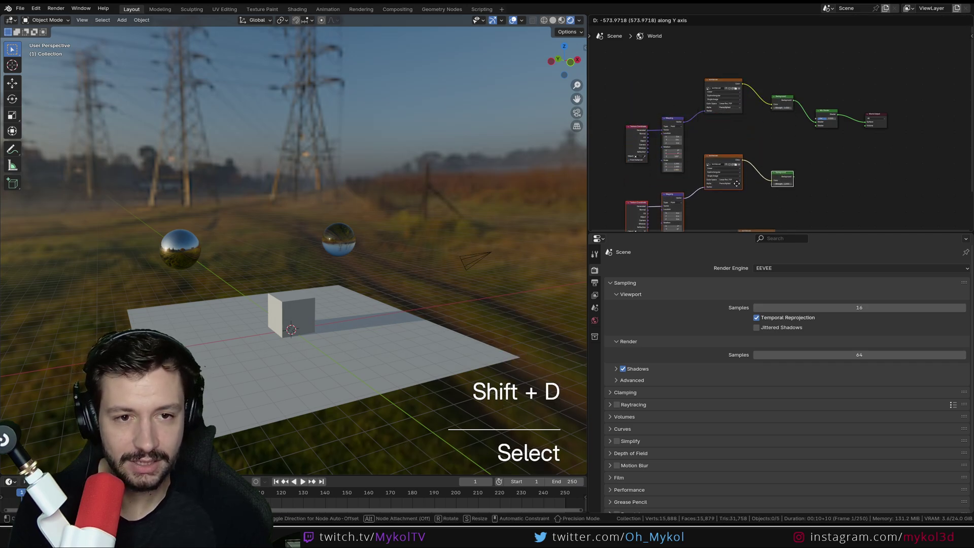
pyautogui.click(723, 172)
pyautogui.scroll(2, 727, 208)
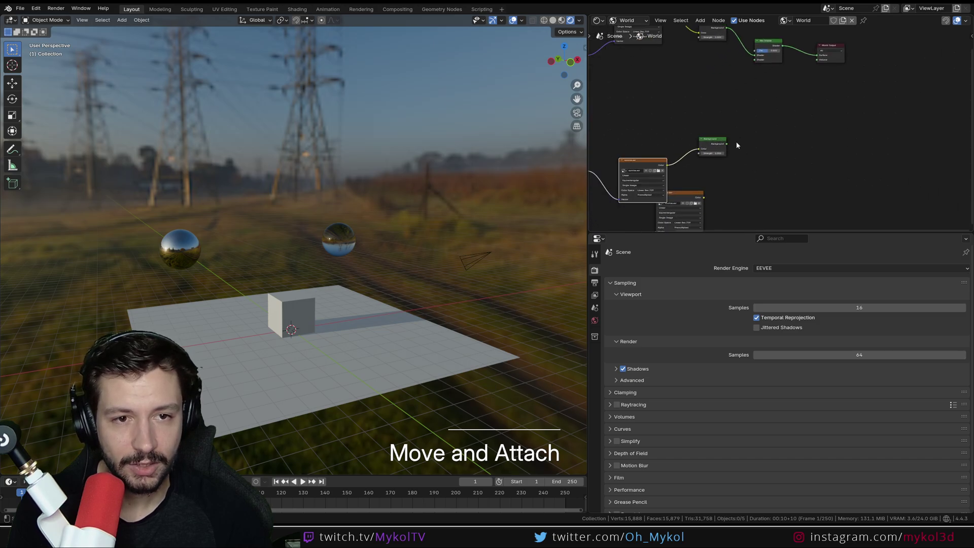
pyautogui.moveTo(726, 143); pyautogui.dragTo(755, 60)
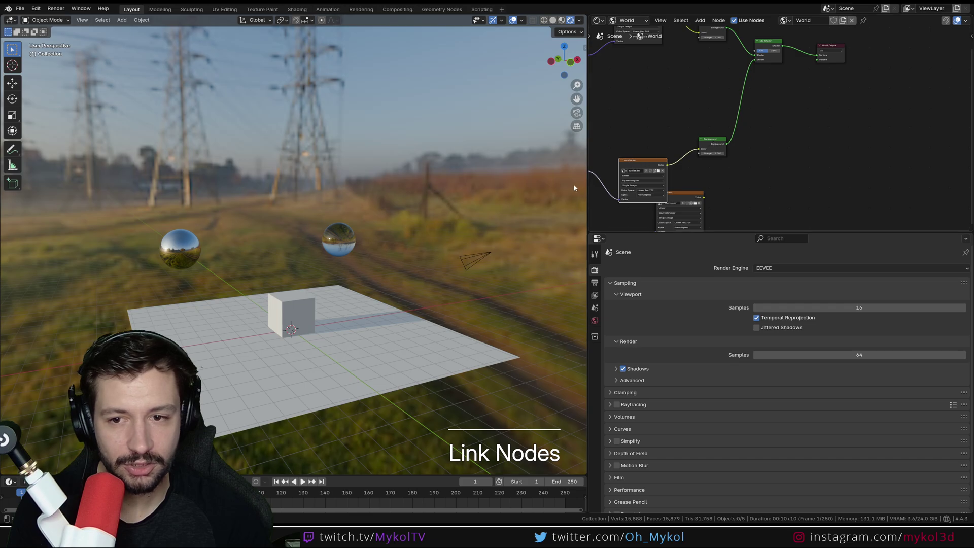
# Set the duplicated Mapping node's Z rotation to 182° to offset the second environment
pyautogui.scroll(-4, 409, 222)
pyautogui.moveTo(409, 222); pyautogui.dragTo(277, 207, button='middle')
pyautogui.scroll(-1, 598, 194)
pyautogui.moveTo(597, 194); pyautogui.dragTo(767, 154, button='middle')
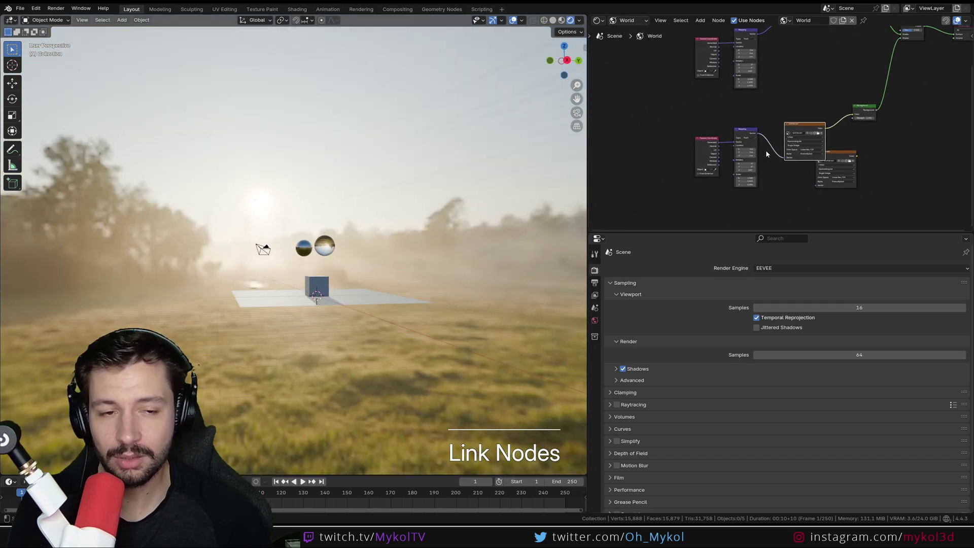
pyautogui.scroll(4, 766, 150)
pyautogui.moveTo(704, 152); pyautogui.dragTo(731, 152)
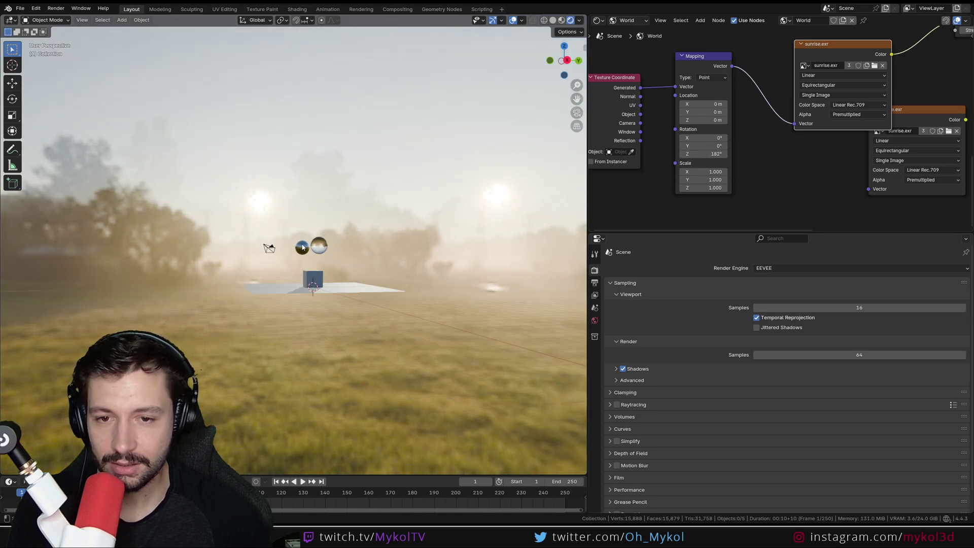
# Switch the render engine to Cycles and inspect the shadows the cube casts on the plane
pyautogui.moveTo(334, 233); pyautogui.dragTo(351, 256, button='middle')
pyautogui.moveTo(188, 181); pyautogui.dragTo(270, 267, button='middle')
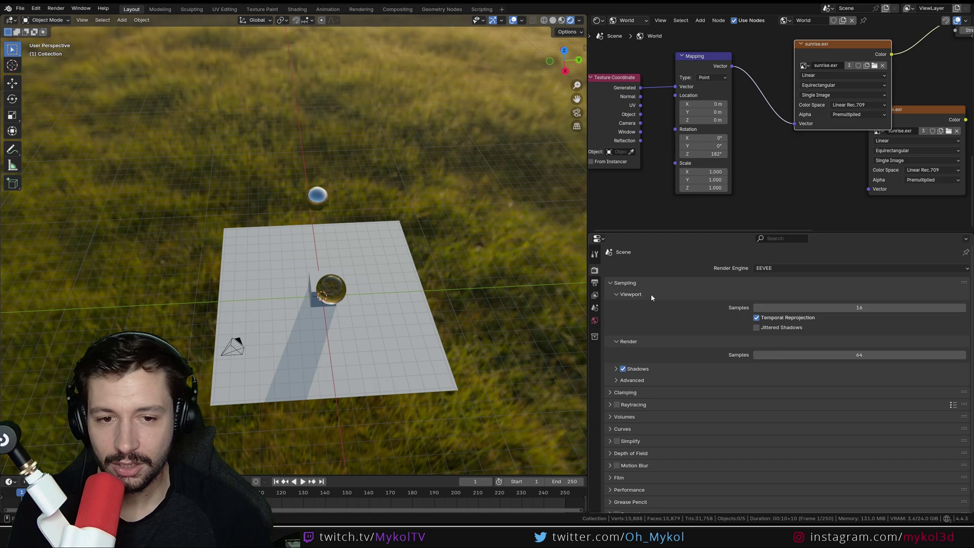
pyautogui.moveTo(315, 294); pyautogui.dragTo(386, 345, button='middle')
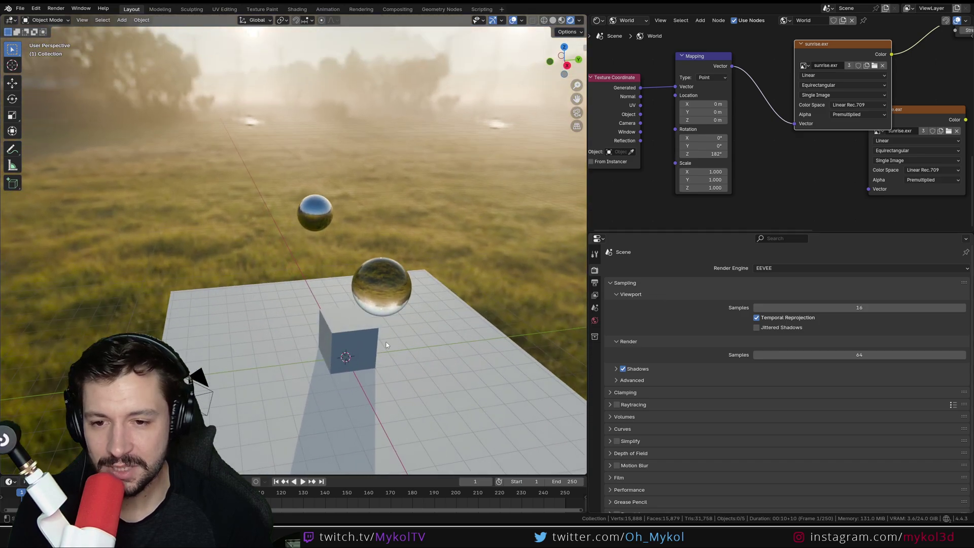
pyautogui.click(781, 268)
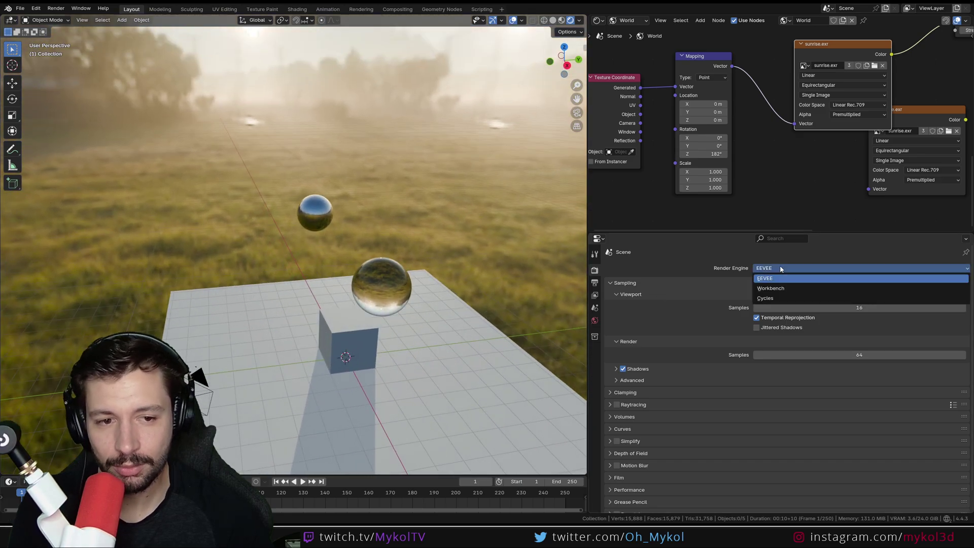
pyautogui.click(782, 296)
pyautogui.moveTo(381, 312); pyautogui.dragTo(383, 337, button='middle')
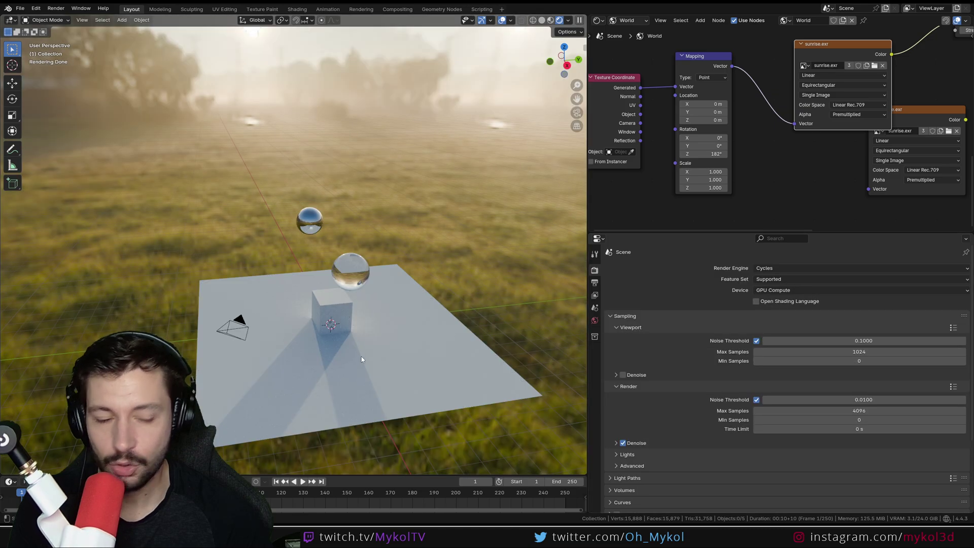
pyautogui.moveTo(309, 347); pyautogui.dragTo(318, 300, button='middle')
pyautogui.scroll(-2, 802, 185)
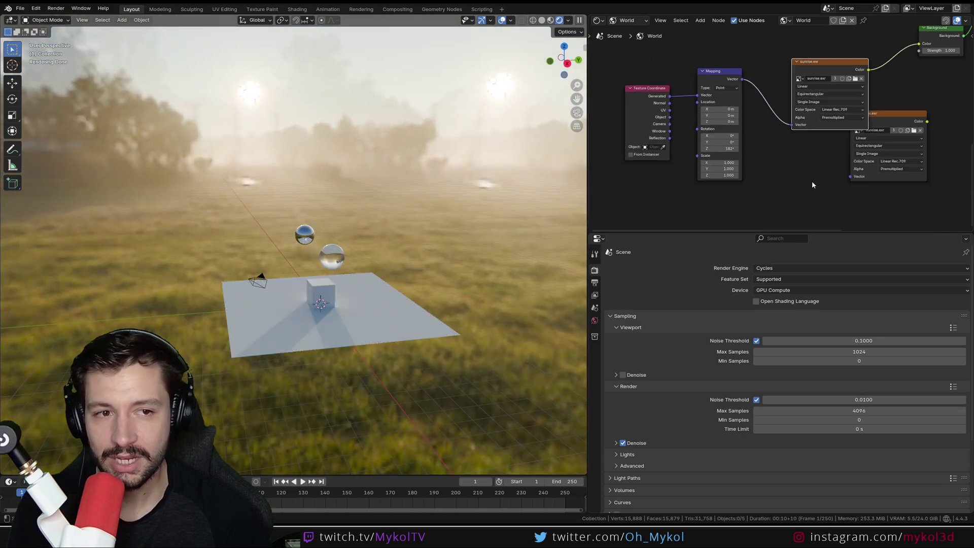
# Move the unlinked environment texture clear of the second chain and inspect the blended environment's reflection in the mirror sphere
pyautogui.moveTo(872, 114); pyautogui.dragTo(867, 158)
pyautogui.moveTo(345, 285); pyautogui.dragTo(189, 292, button='middle')
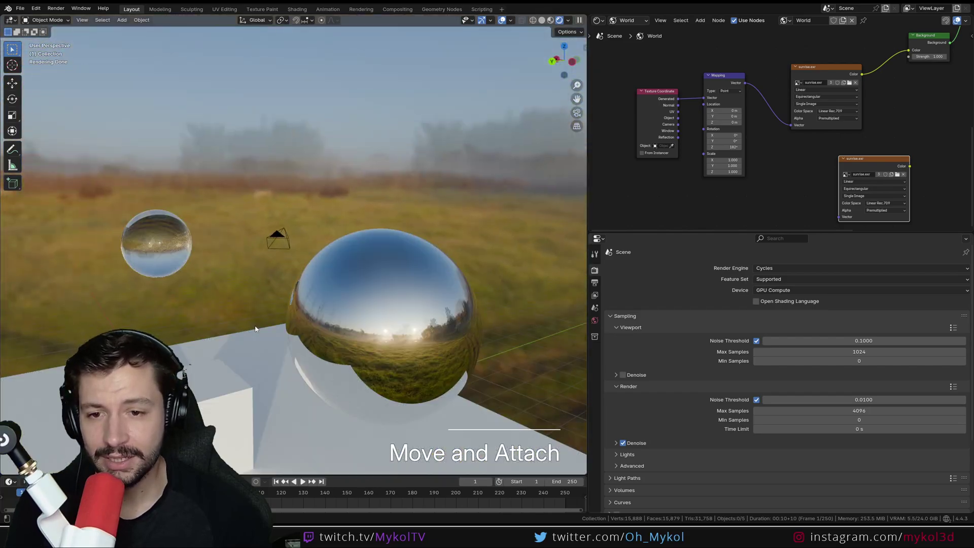
pyautogui.scroll(3, 434, 330)
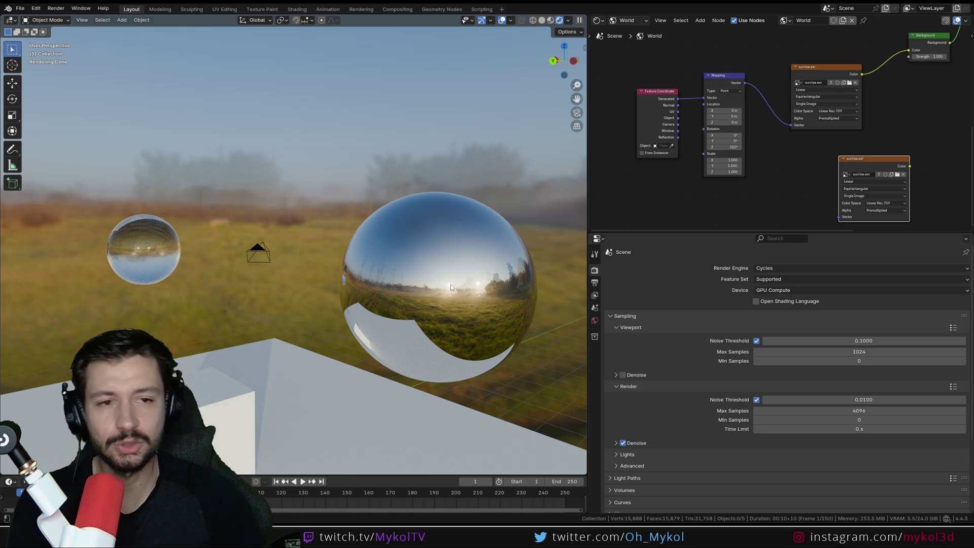
pyautogui.scroll(-4, 451, 284)
pyautogui.scroll(-2, 817, 111)
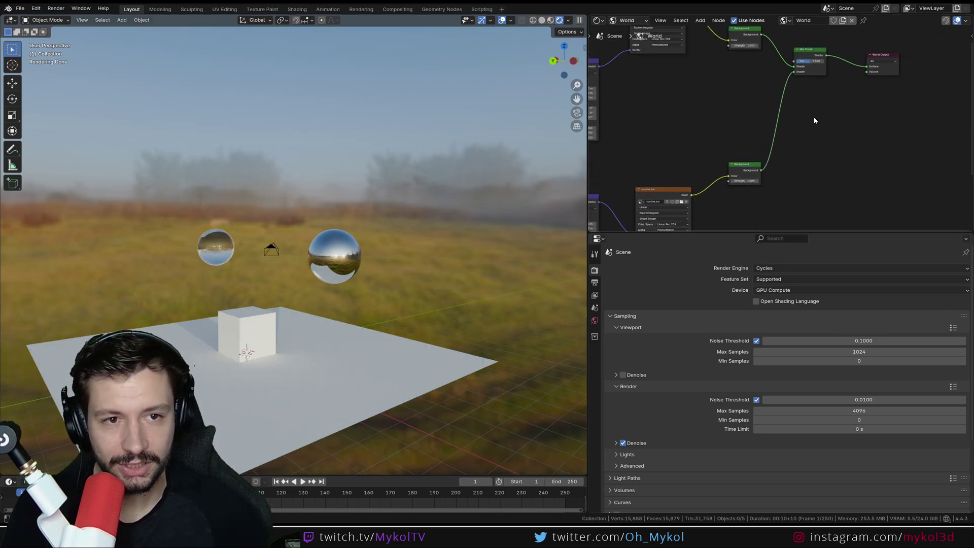
# Load night.exr into the second chain's environment texture and look at the blended surroundings
pyautogui.moveTo(814, 121); pyautogui.dragTo(757, 154, button='middle')
pyautogui.scroll(4, 777, 127)
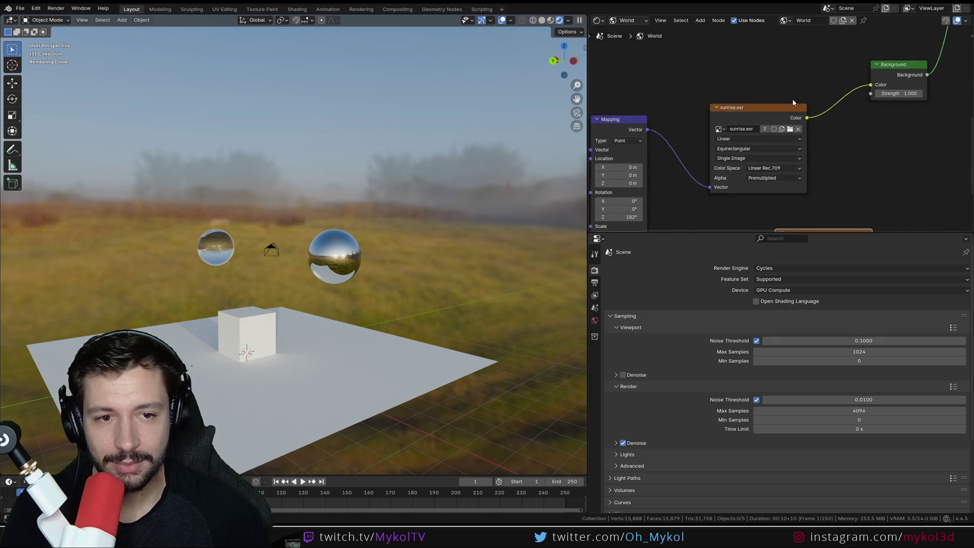
pyautogui.click(790, 129)
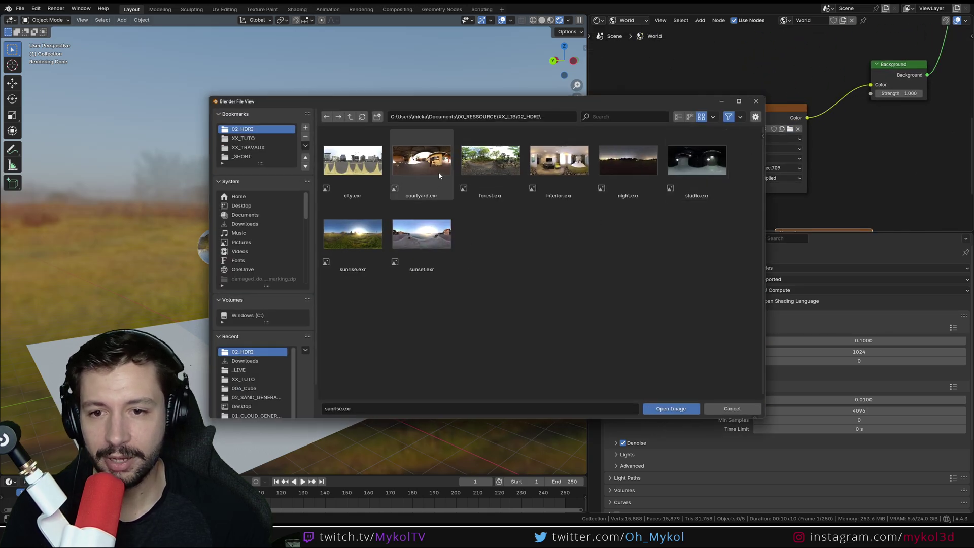
pyautogui.doubleClick(638, 160)
pyautogui.moveTo(416, 304); pyautogui.dragTo(304, 325, button='middle')
pyautogui.scroll(-5, 790, 164)
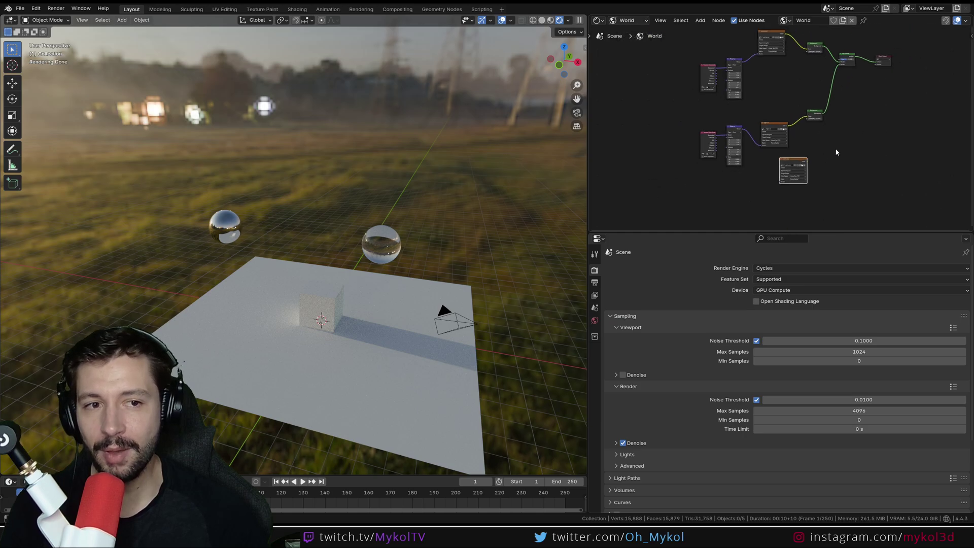
# Remove the spare environment texture and the Mix Shader, and link the first Background to the World Output's Surface input
pyautogui.press('Home')
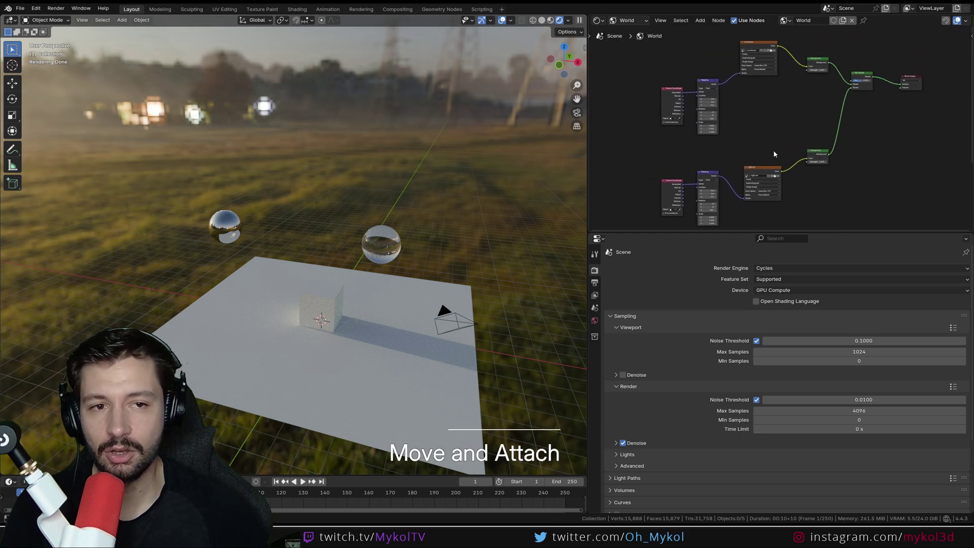
pyautogui.moveTo(871, 73); pyautogui.dragTo(837, 96, button='middle')
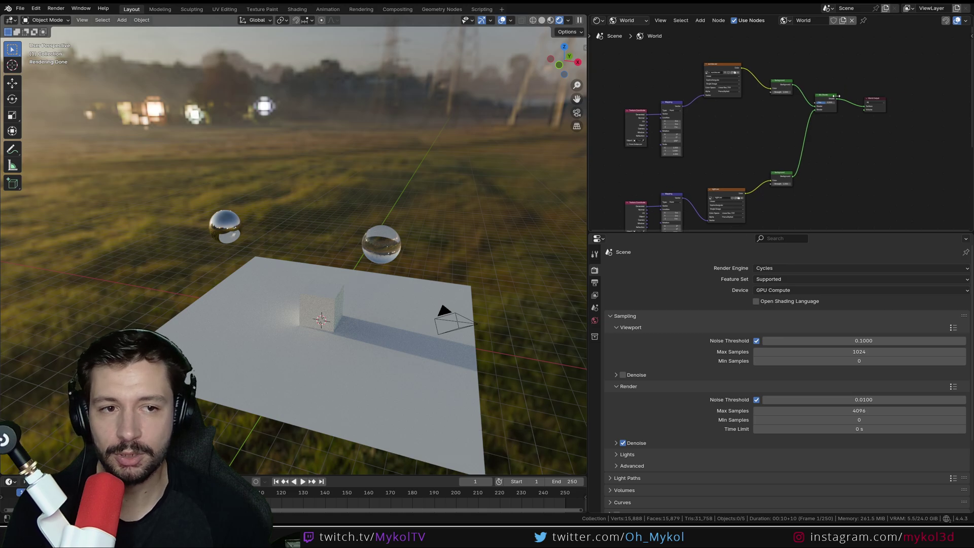
pyautogui.click(832, 97)
pyautogui.press('Delete')
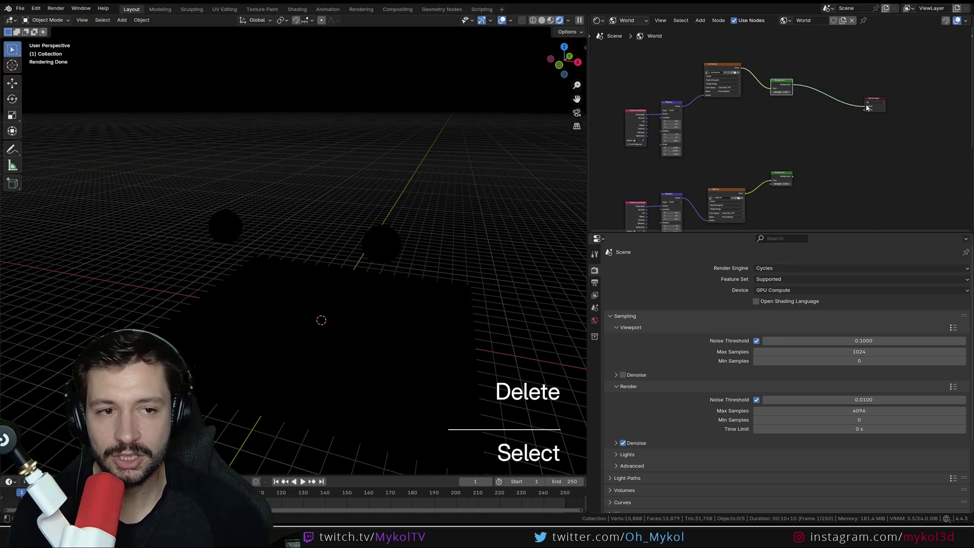
pyautogui.moveTo(867, 107); pyautogui.dragTo(867, 106)
# Delete the entire second environment chain, from its Texture Coordinate node to its Background
pyautogui.moveTo(817, 181); pyautogui.dragTo(828, 145, button='middle')
pyautogui.moveTo(832, 209); pyautogui.dragTo(633, 127)
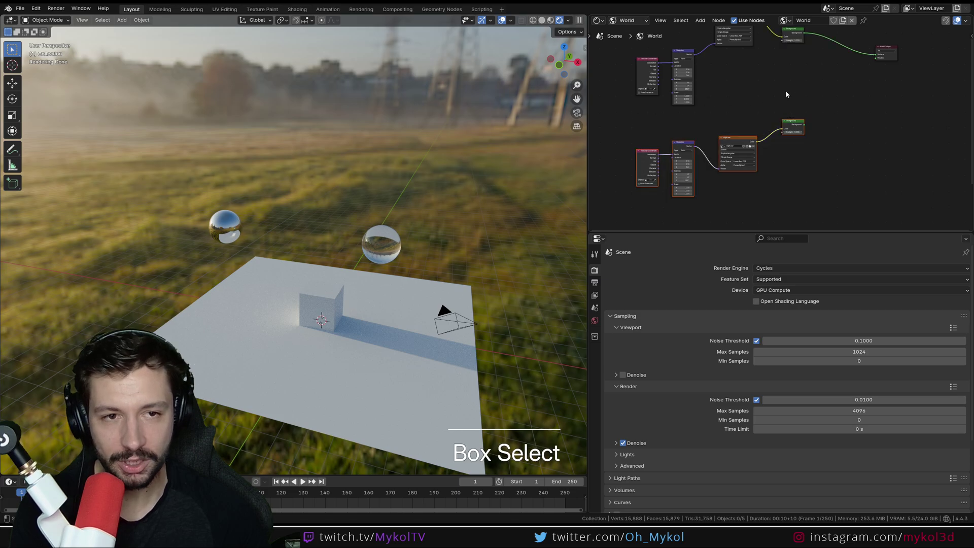
pyautogui.press('Delete')
pyautogui.press('Delete')
# Arrange the remaining Background, environment texture and Mapping nodes in a row leading to the World Output
pyautogui.moveTo(785, 94); pyautogui.dragTo(792, 155, button='middle')
pyautogui.moveTo(798, 92); pyautogui.dragTo(840, 114)
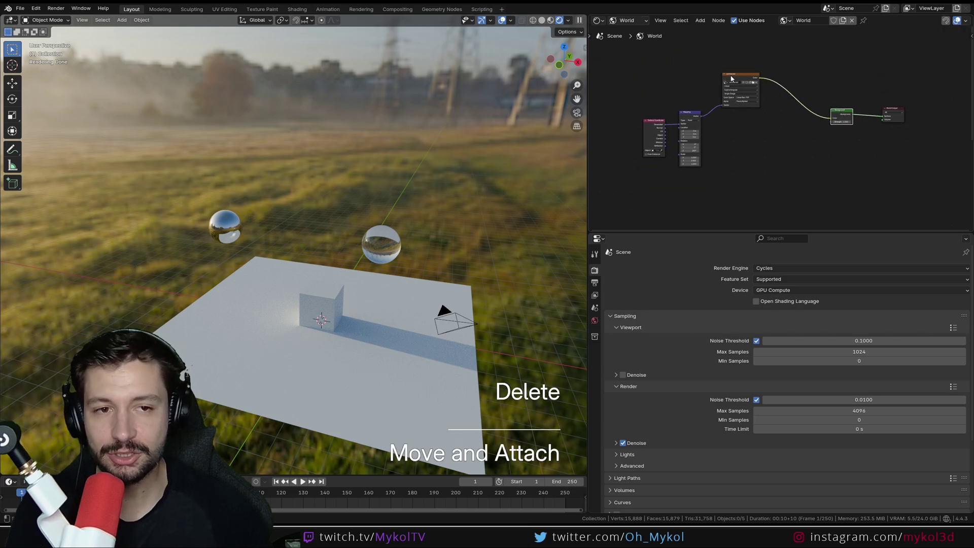
pyautogui.moveTo(731, 79); pyautogui.dragTo(791, 107)
pyautogui.moveTo(690, 112); pyautogui.dragTo(725, 112)
# Switch the viewport to the camera view and select the camera
pyautogui.moveTo(355, 305); pyautogui.dragTo(348, 269, button='middle')
pyautogui.moveTo(250, 312); pyautogui.dragTo(326, 346, button='middle')
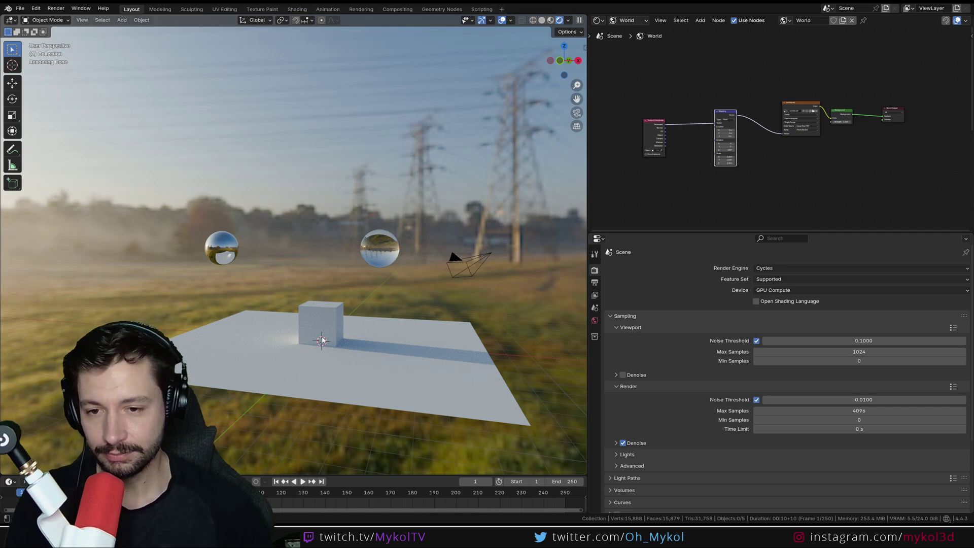
pyautogui.press('KP_0')
pyautogui.click(365, 204)
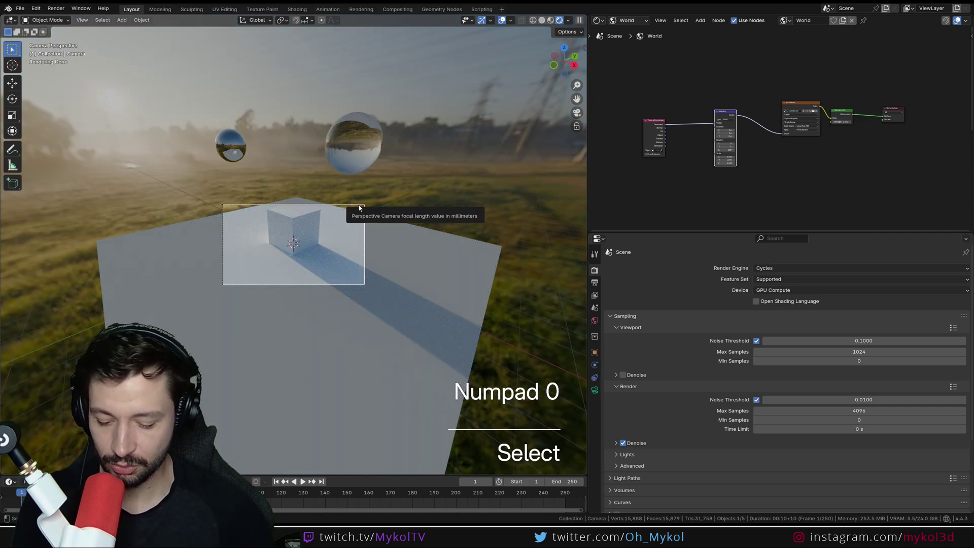
# Move the selected camera freely and leave the camera view for an overview of the whole scene
pyautogui.press('g')
pyautogui.click(264, 264)
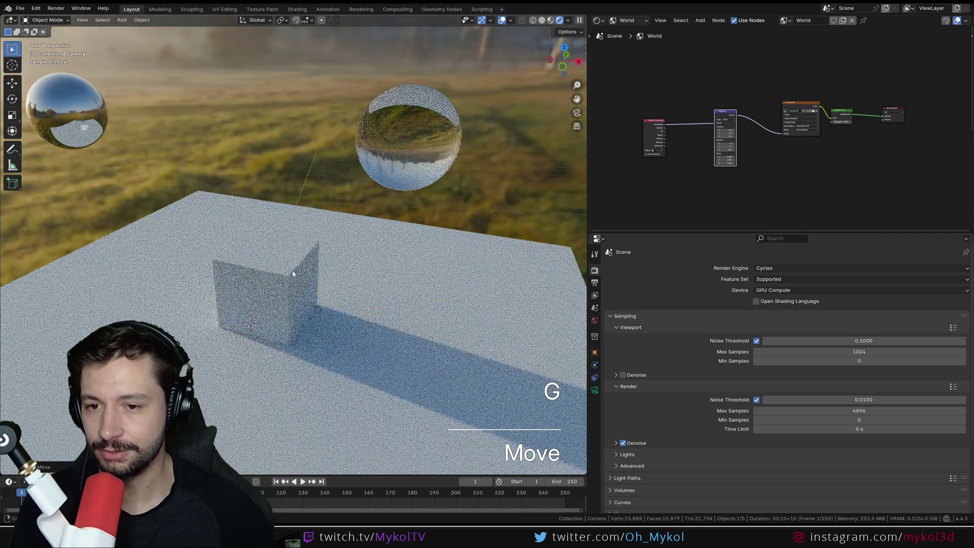
pyautogui.moveTo(264, 264); pyautogui.dragTo(269, 292, button='middle')
pyautogui.scroll(-3, 269, 295)
pyautogui.scroll(3, 335, 281)
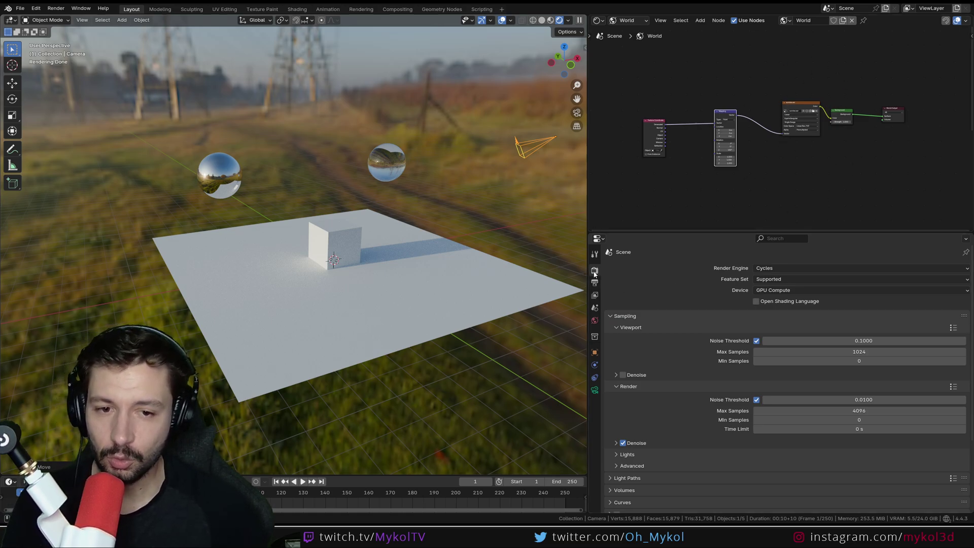
# Enable the Transparent option in the Film render settings to hide the HDRI background
pyautogui.scroll(-5, 658, 406)
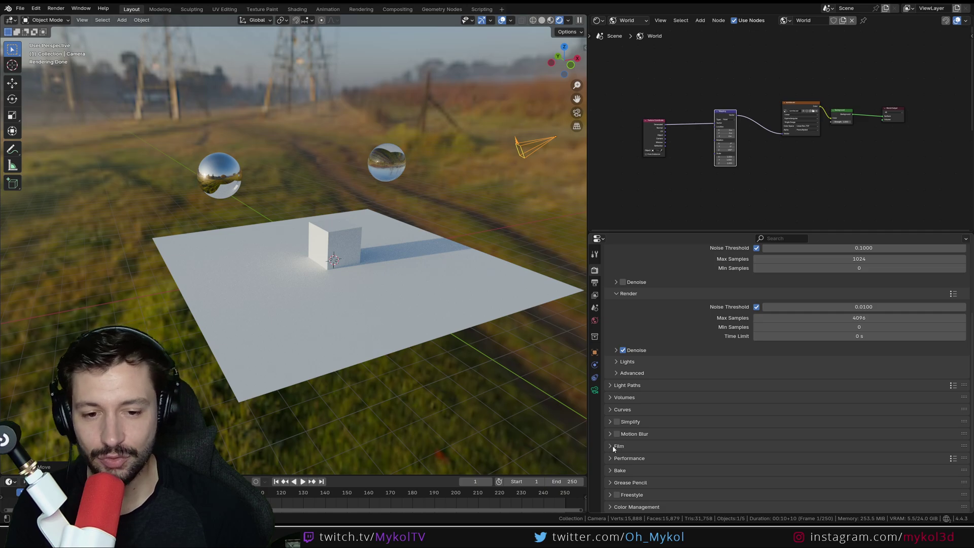
pyautogui.click(613, 445)
pyautogui.scroll(-3, 668, 364)
pyautogui.scroll(-2, 668, 363)
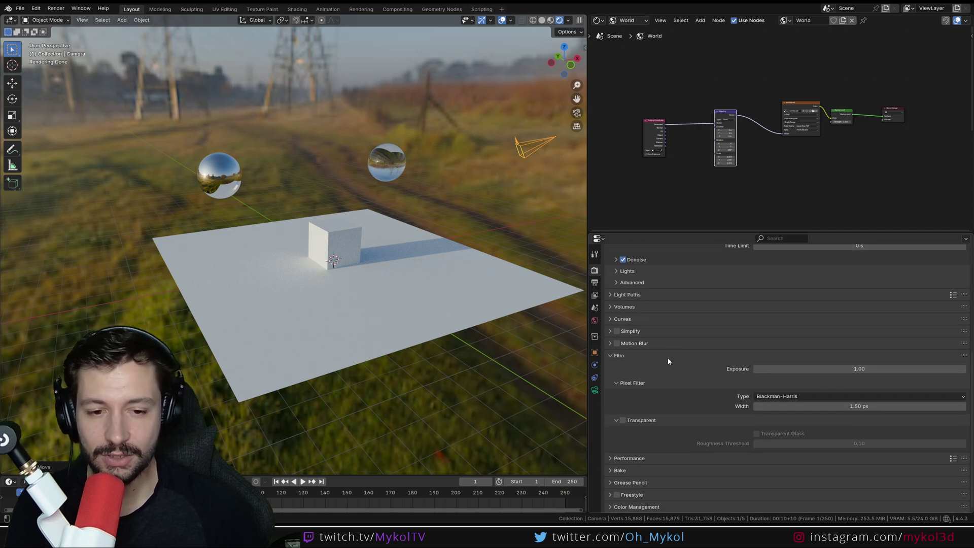
pyautogui.click(624, 420)
pyautogui.moveTo(394, 303); pyautogui.dragTo(321, 330, button='middle')
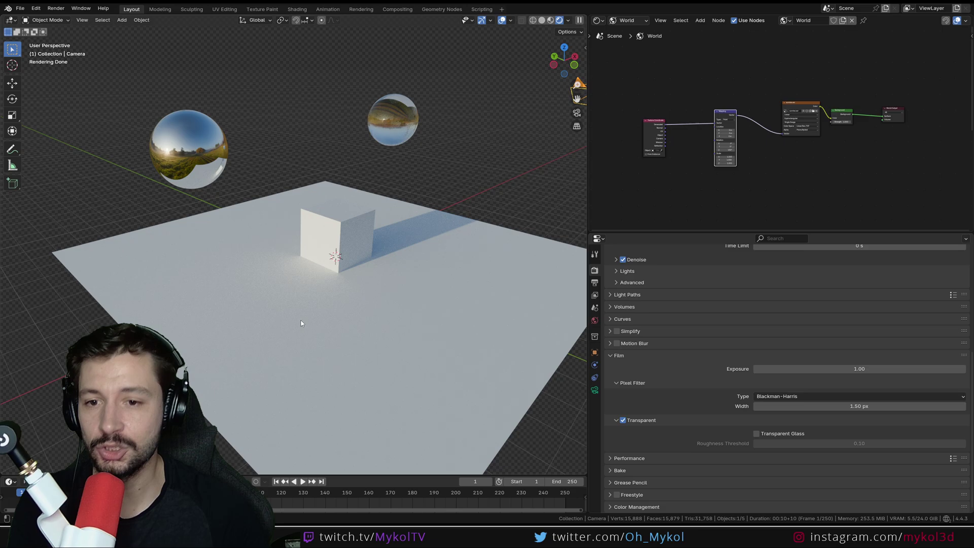
# Set the Mapping node's Z rotation to 222° to turn the HDRI lighting
pyautogui.scroll(3, 747, 132)
pyautogui.scroll(2, 747, 133)
pyautogui.moveTo(344, 212); pyautogui.dragTo(189, 117, button='middle')
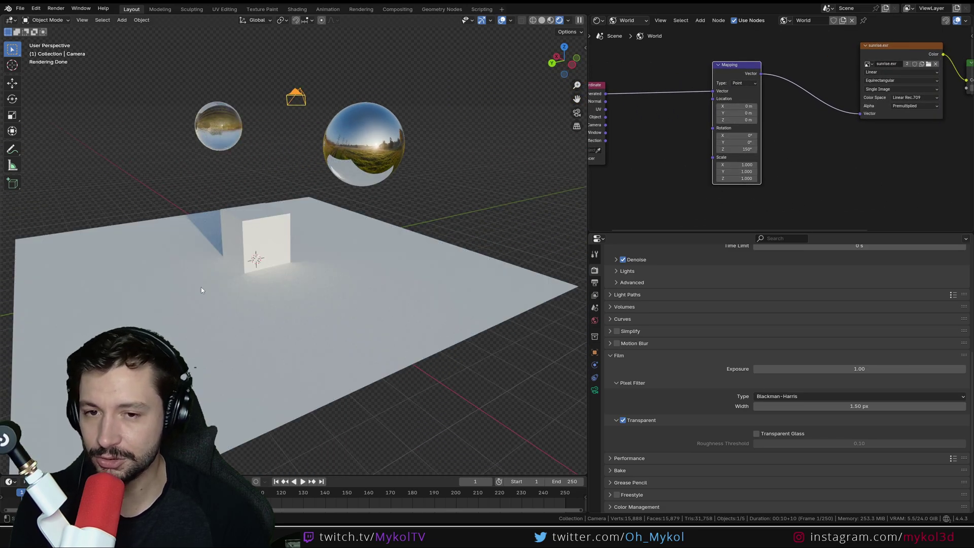
pyautogui.scroll(-2, 716, 191)
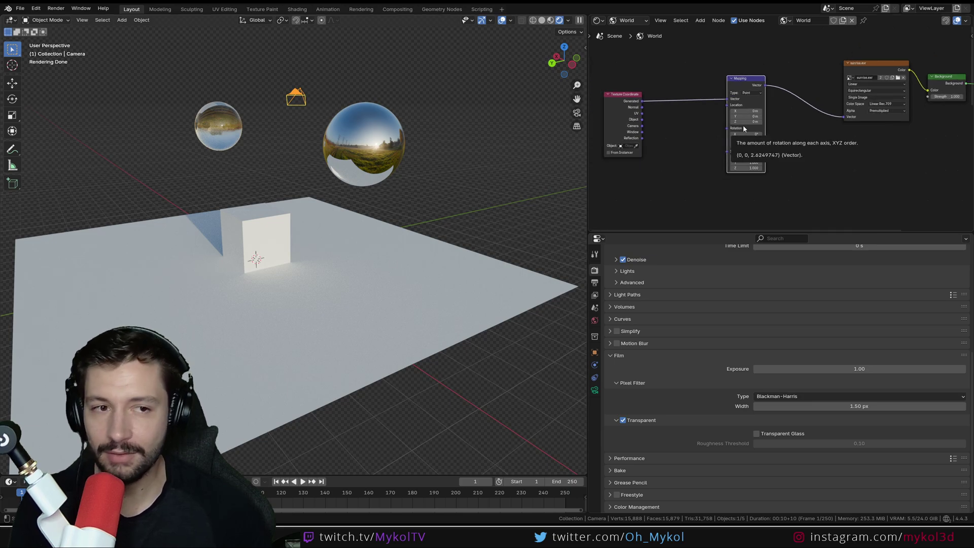
pyautogui.scroll(3, 756, 147)
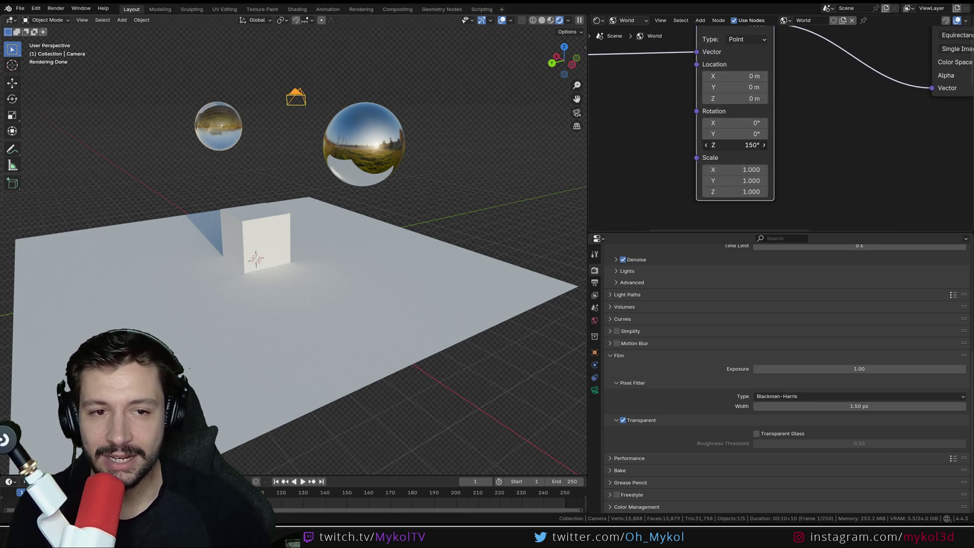
pyautogui.moveTo(740, 145); pyautogui.dragTo(858, 145)
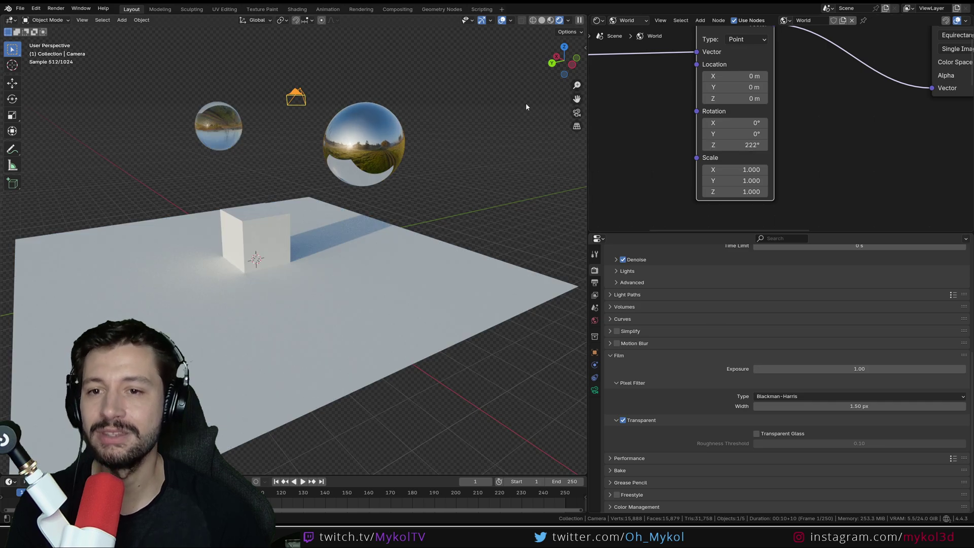
pyautogui.scroll(-4, 495, 223)
pyautogui.moveTo(306, 271); pyautogui.dragTo(369, 271, button='middle')
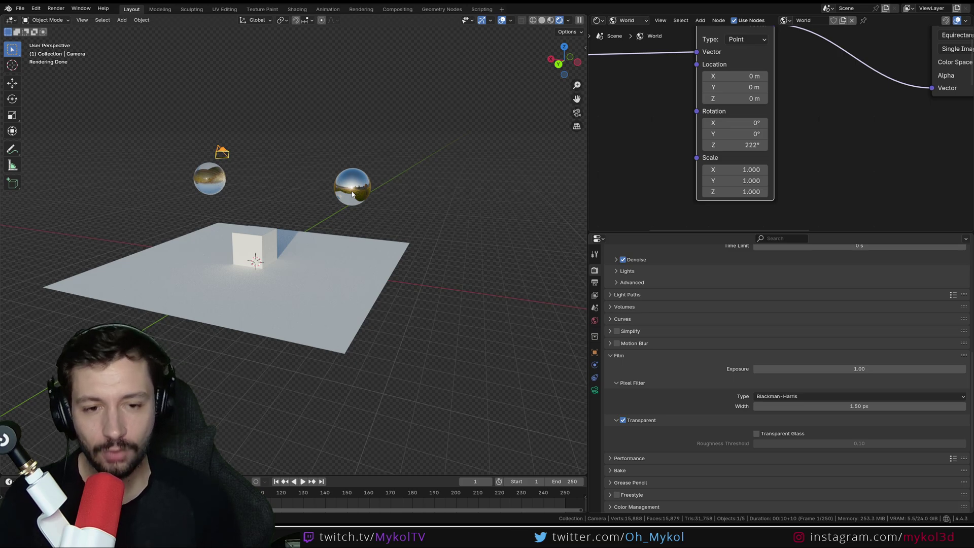
# Move the Texture Coordinate and Mapping nodes closer to the environment texture in the world node tree
pyautogui.scroll(-5, 736, 117)
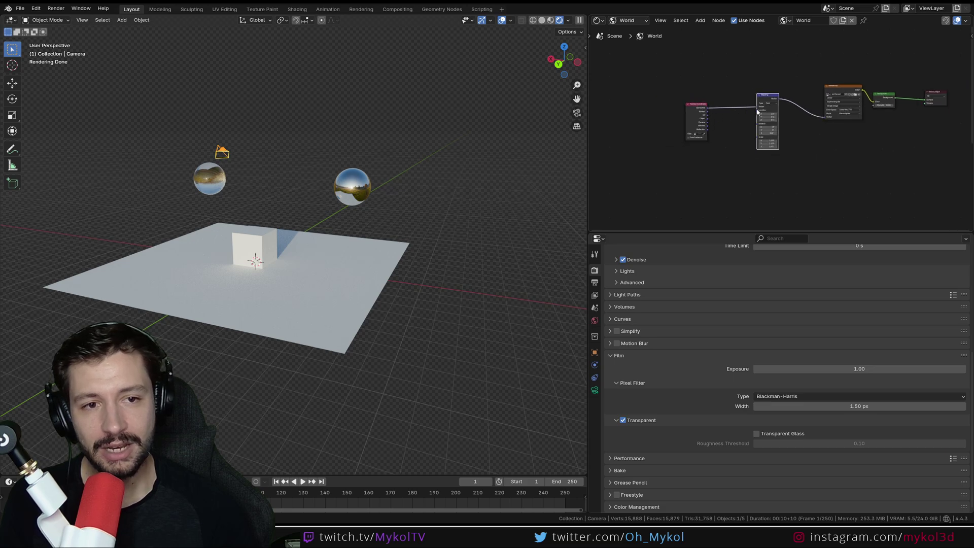
pyautogui.moveTo(757, 73); pyautogui.dragTo(784, 65)
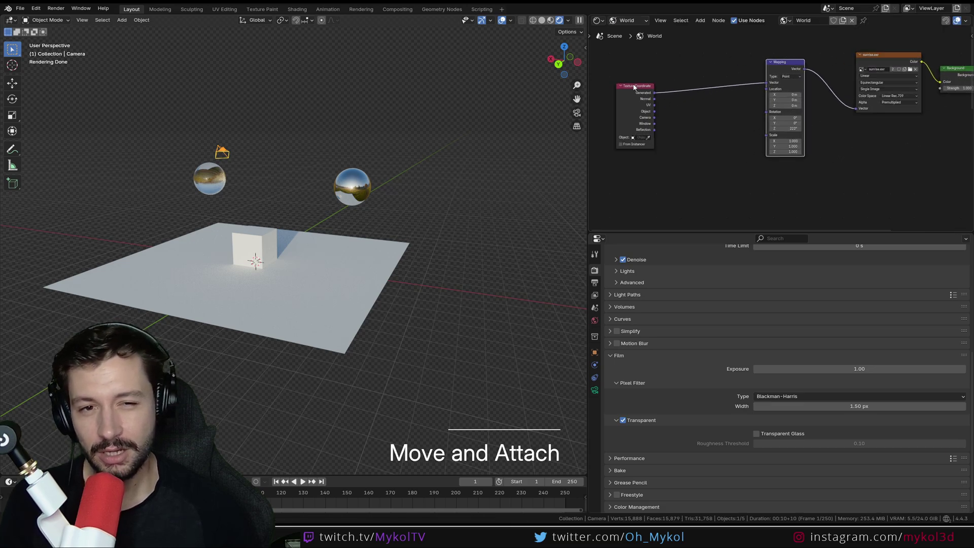
pyautogui.moveTo(633, 87); pyautogui.dragTo(715, 69)
pyautogui.moveTo(794, 64); pyautogui.dragTo(815, 58)
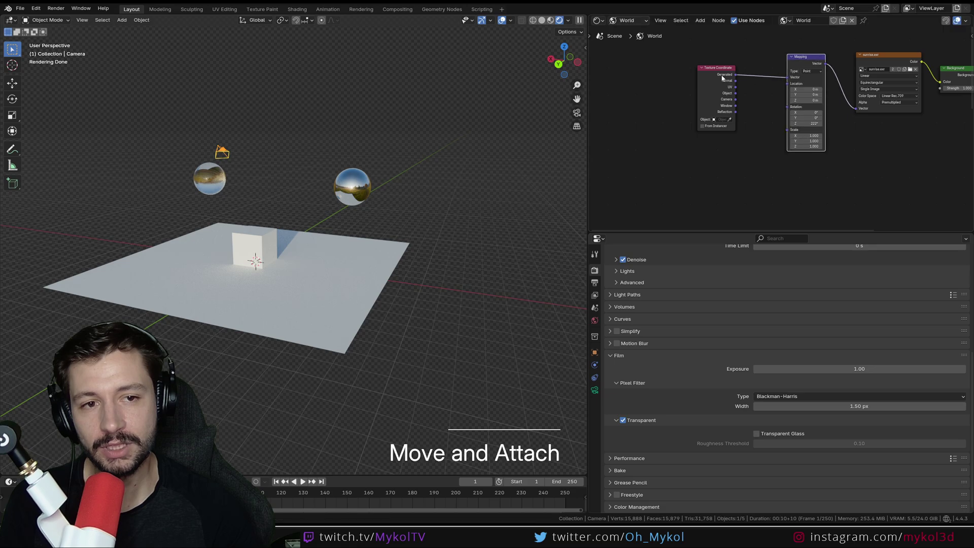
pyautogui.click(762, 76)
pyautogui.moveTo(721, 74); pyautogui.dragTo(731, 72)
pyautogui.moveTo(837, 71); pyautogui.dragTo(756, 136, button='middle')
pyautogui.scroll(1, 756, 136)
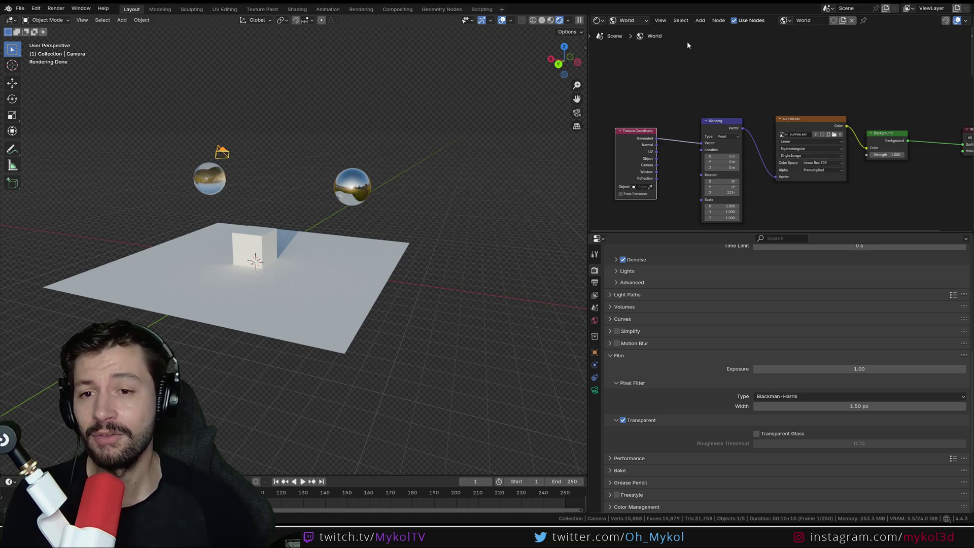
# Select and frame the mirror sphere, and switch the node editor from World to Object shading
pyautogui.scroll(5, 330, 202)
pyautogui.keyDown('shift'); pyautogui.moveTo(338, 213); pyautogui.dragTo(275, 284, button='middle'); pyautogui.keyUp('shift')
pyautogui.scroll(-2, 390, 193)
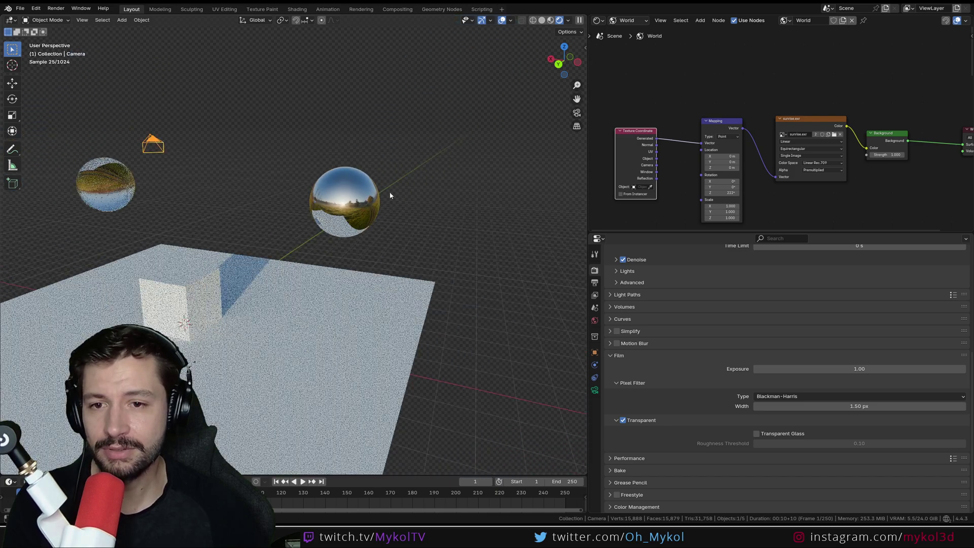
pyautogui.click(379, 223)
pyautogui.press('KP_Decimal')
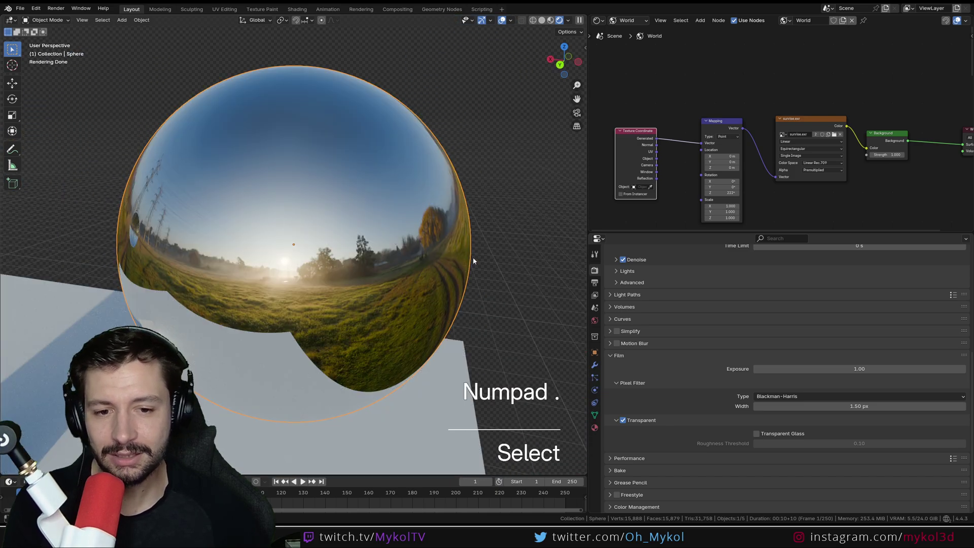
pyautogui.click(630, 43)
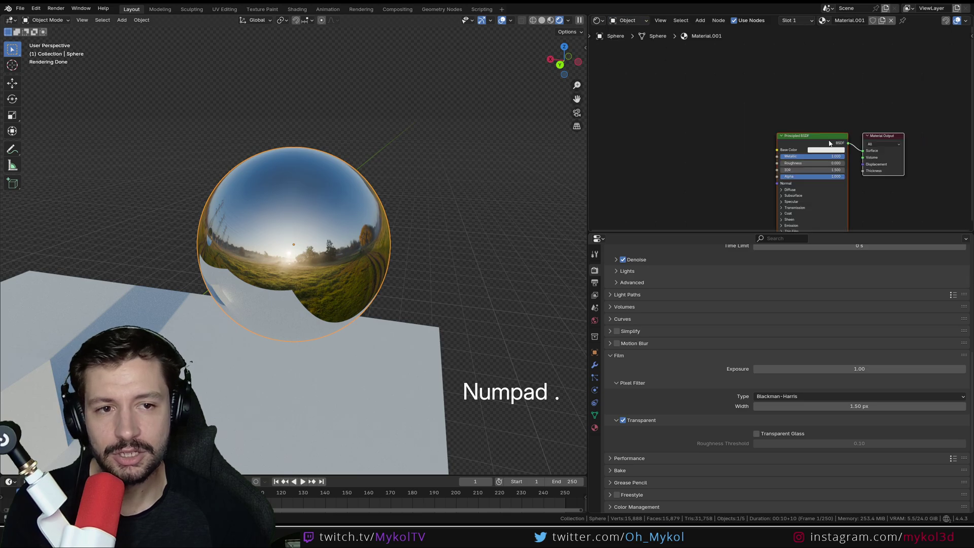
# Add a Noise Texture node to the sphere's material, well before the Principled BSDF
pyautogui.scroll(-2, 720, 142)
pyautogui.scroll(4, 721, 142)
pyautogui.hotkey('shift', 'a')
pyautogui.write('n')
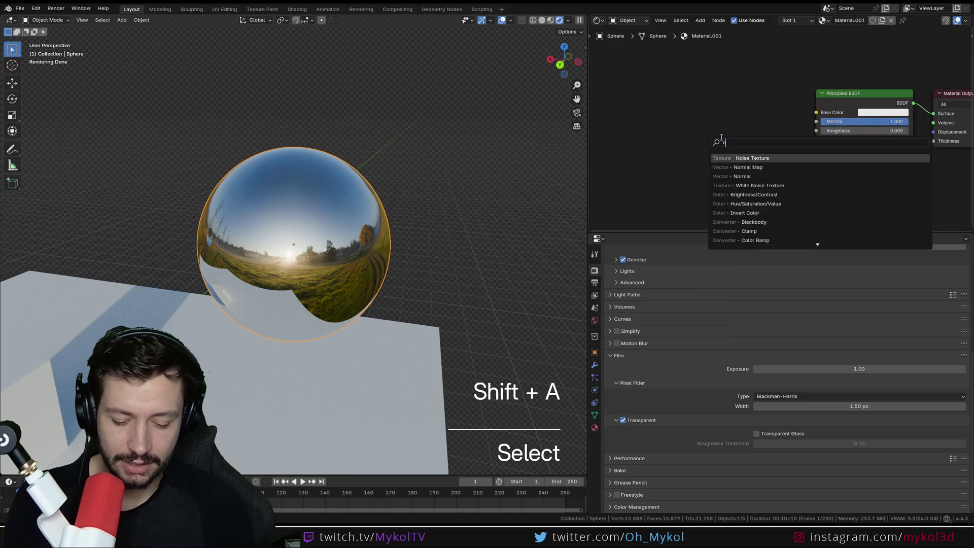
pyautogui.write('oise')
pyautogui.press('Return')
pyautogui.click(595, 128)
# Add a Bump node, linking the noise Fac to its Height and its Normal output to the Principled BSDF's Normal
pyautogui.hotkey('shift', 'a')
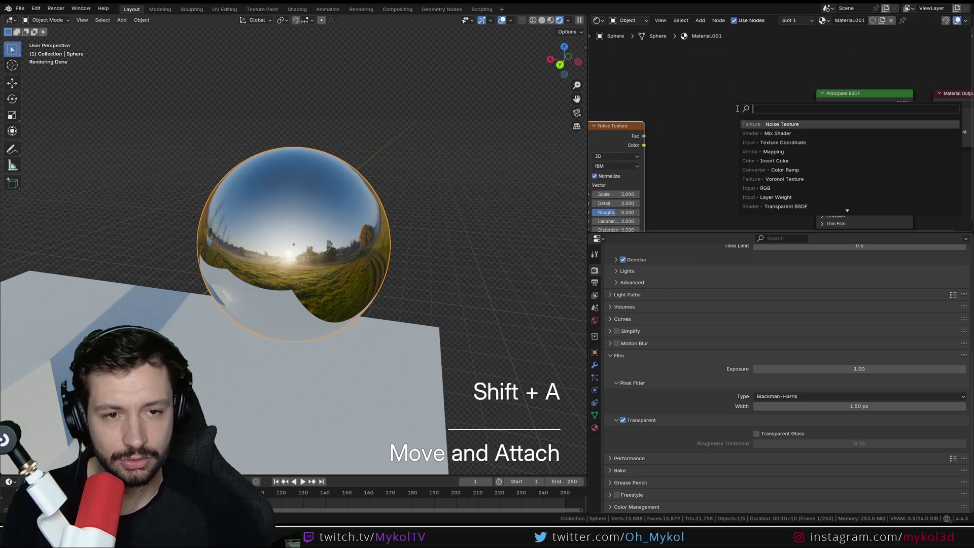
pyautogui.write('bump')
pyautogui.press('Return')
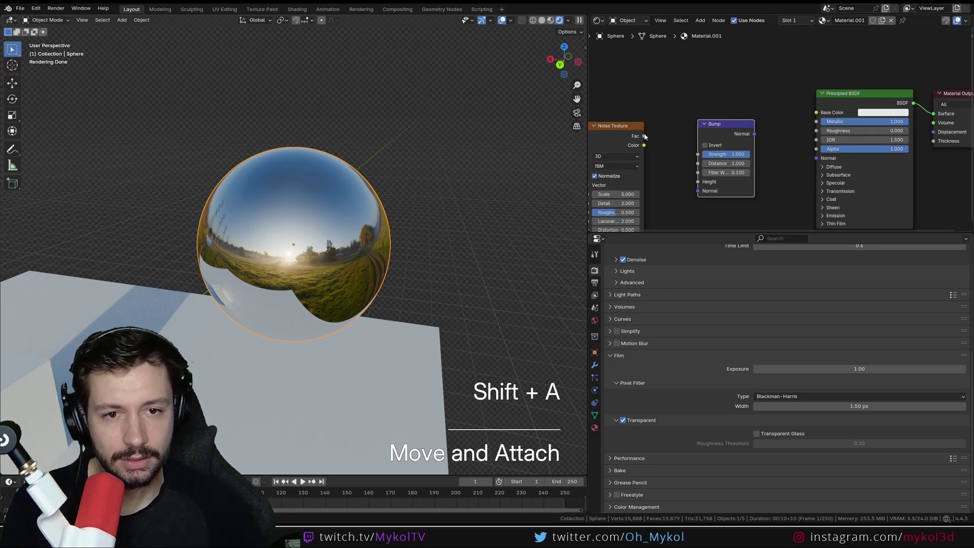
pyautogui.click(701, 168)
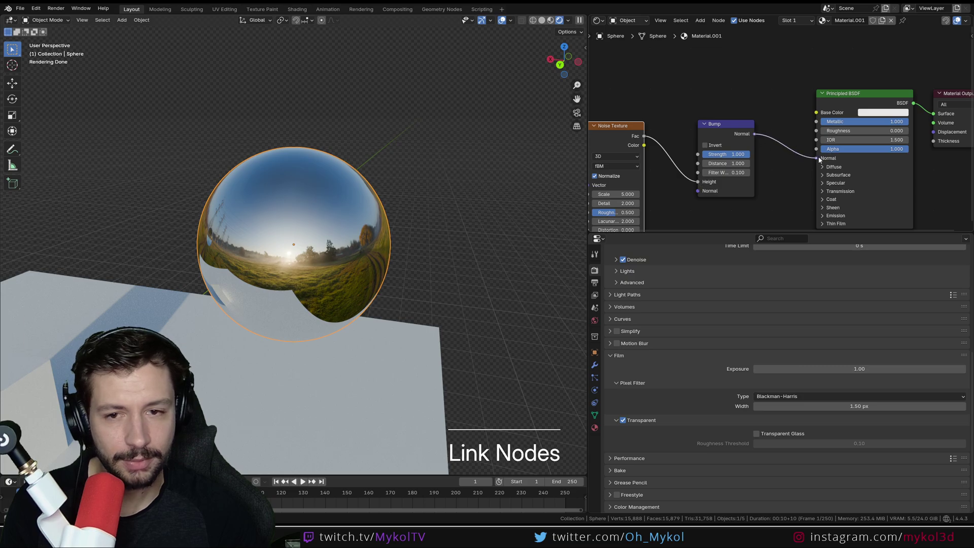
pyautogui.moveTo(820, 160); pyautogui.dragTo(818, 158)
# Set the noise scale to 5.9 and detail to 2.2, and reposition the Noise Texture and Bump nodes
pyautogui.moveTo(818, 158); pyautogui.dragTo(868, 113, button='middle')
pyautogui.scroll(1, 869, 112)
pyautogui.moveTo(665, 154); pyautogui.dragTo(641, 173)
pyautogui.scroll(1, 776, 128)
pyautogui.scroll(-2, 745, 159)
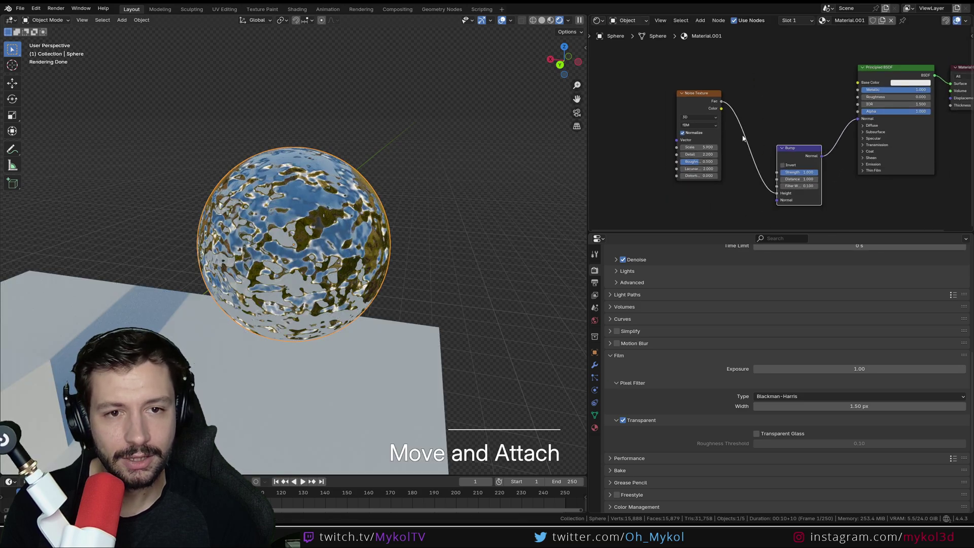
pyautogui.moveTo(743, 138); pyautogui.dragTo(760, 167, button='middle')
pyautogui.moveTo(709, 124); pyautogui.dragTo(687, 155)
# Set the Bump node's strength to 0.1
pyautogui.scroll(2, 789, 171)
pyautogui.moveTo(803, 186)
pyautogui.mouseDown(button='middle')
pyautogui.moveTo(790, 171)
pyautogui.moveTo(790, 181)
pyautogui.mouseUp(button='middle')
pyautogui.scroll(1, 789, 181)
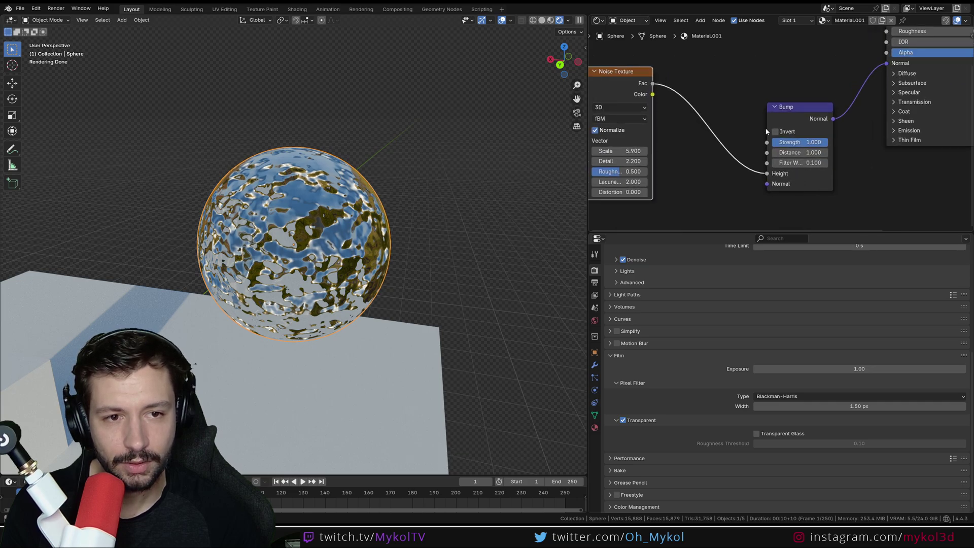
pyautogui.press('Return')
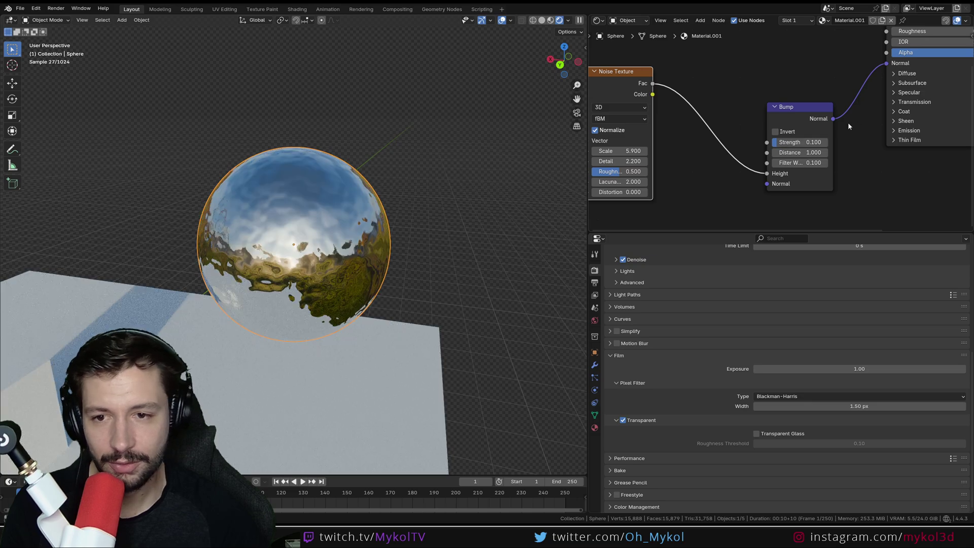
# Duplicate the Noise Texture into the Principled BSDF's Roughness input, using scale 7.2, detail 3.1 and roughness 0.577
pyautogui.moveTo(727, 89); pyautogui.dragTo(764, 112, button='middle')
pyautogui.scroll(-2, 764, 112)
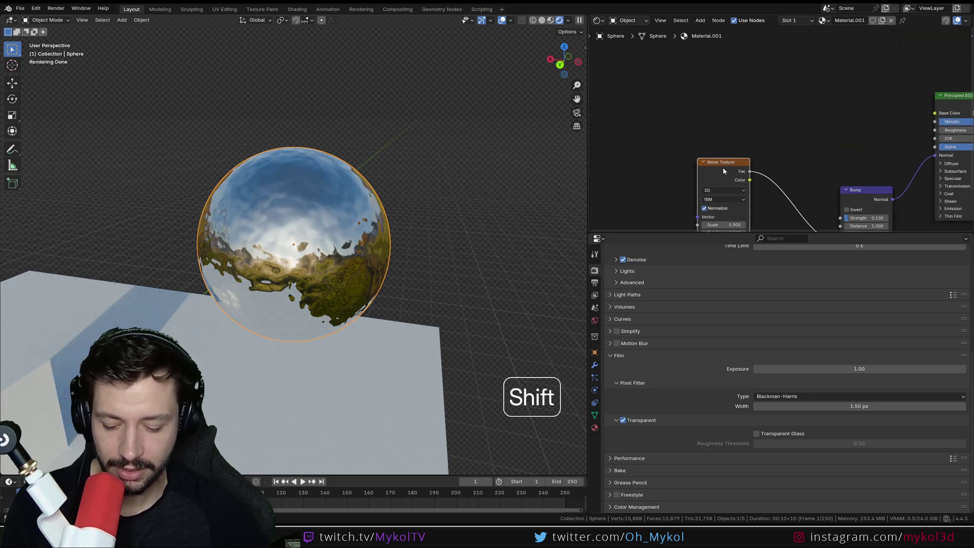
pyautogui.hotkey('shift', 'd')
pyautogui.scroll(-2, 731, 90)
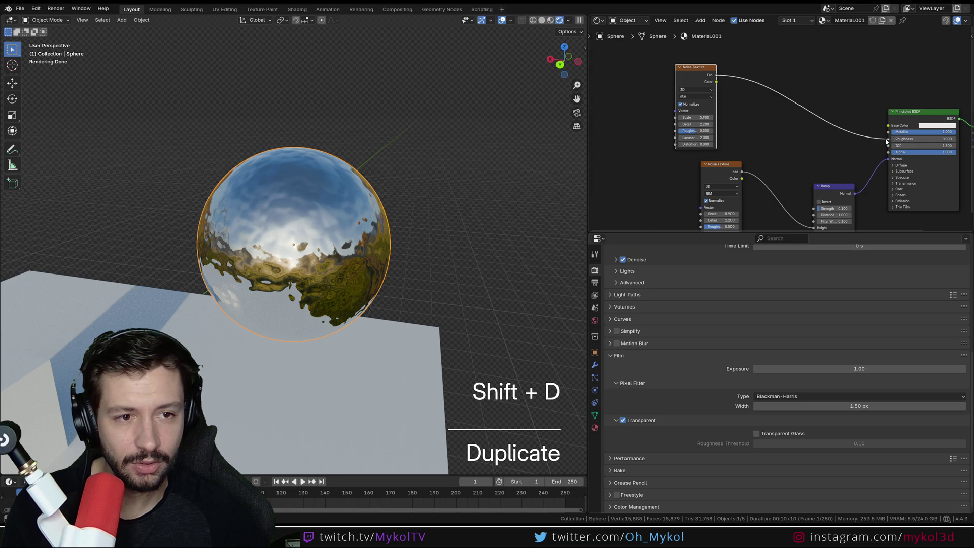
pyautogui.moveTo(886, 141); pyautogui.dragTo(888, 139)
pyautogui.scroll(2, 724, 133)
pyautogui.moveTo(660, 114)
pyautogui.mouseDown()
pyautogui.moveTo(680, 114)
pyautogui.moveTo(669, 132)
pyautogui.moveTo(680, 132)
pyautogui.moveTo(658, 123)
pyautogui.mouseUp()
# Insert a Color Ramp node between the upper Noise Texture and the Principled BSDF's Roughness input
pyautogui.hotkey('shift', 'a')
pyautogui.click(810, 83)
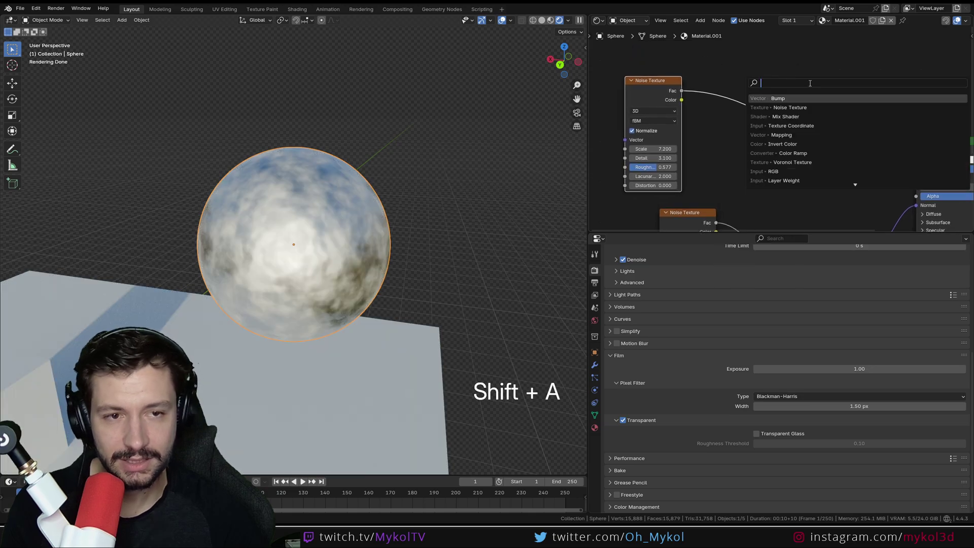
pyautogui.write('ramp')
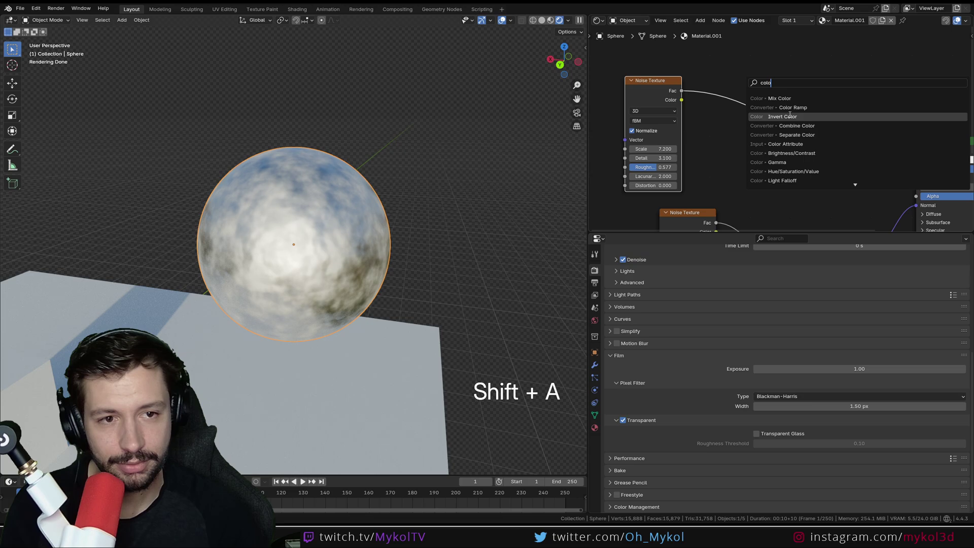
pyautogui.click(765, 106)
pyautogui.click(737, 80)
# Increase the Color Ramp's contrast by moving the black stop to 0.458 and the white stop inward
pyautogui.moveTo(753, 129); pyautogui.dragTo(775, 128)
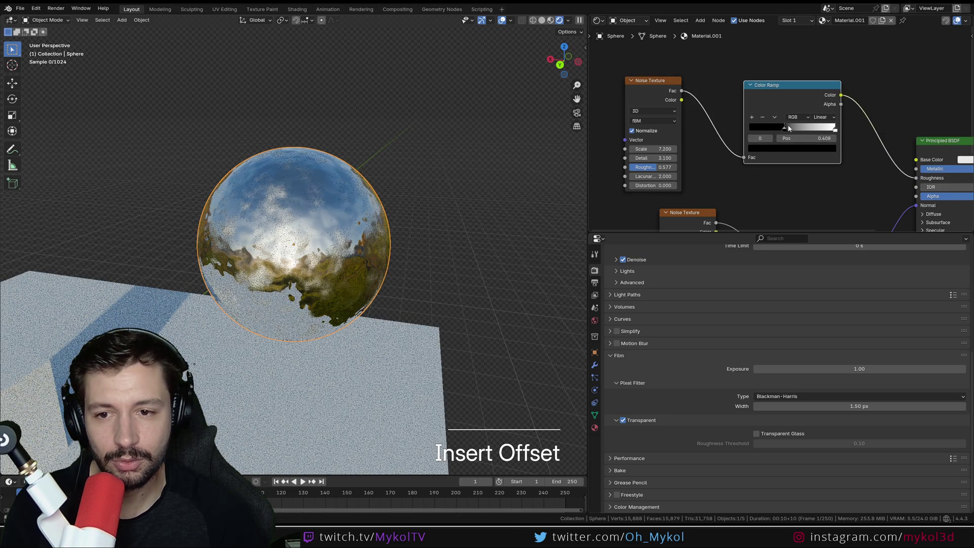
pyautogui.moveTo(835, 129); pyautogui.dragTo(789, 130)
pyautogui.scroll(3, 350, 276)
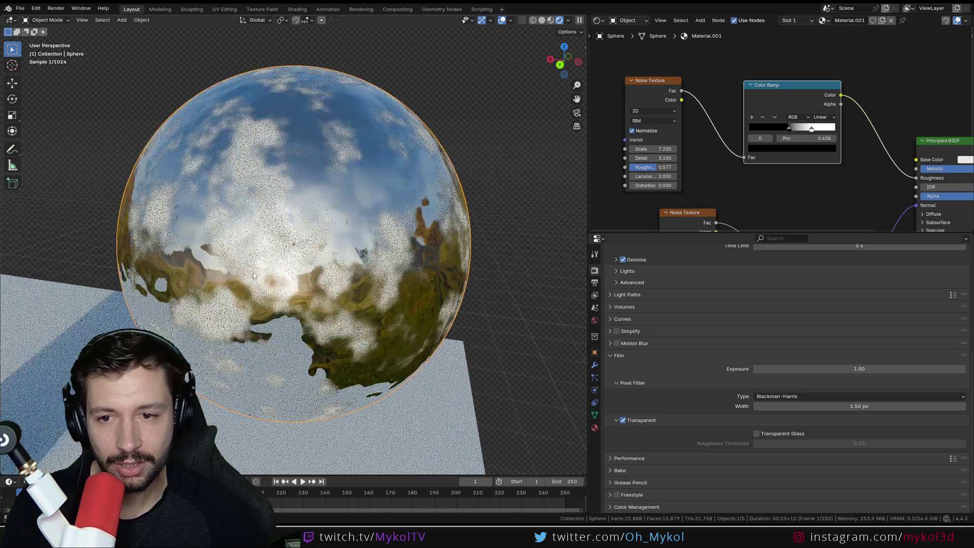
# Set the upper Noise Texture's detail to 14.5 and roughness to 0.759
pyautogui.scroll(3, 653, 165)
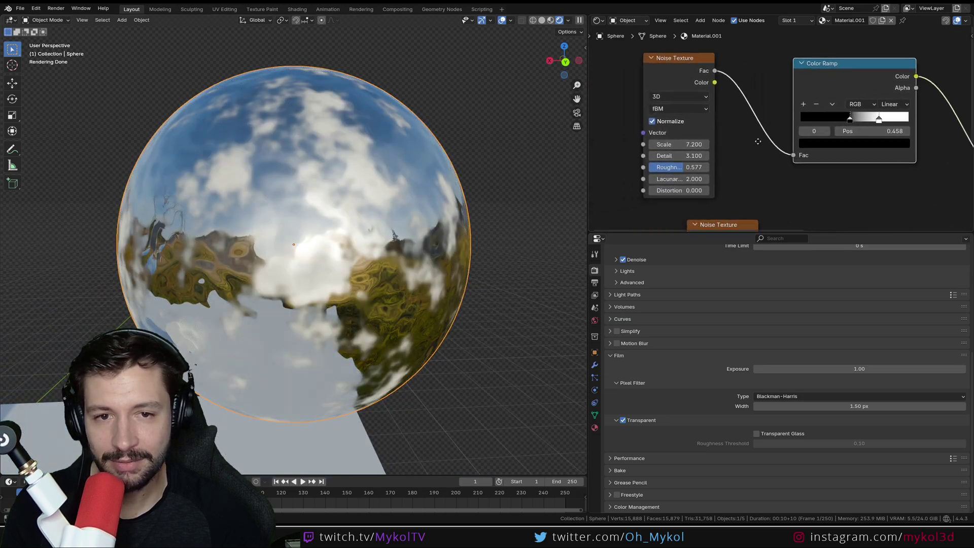
pyautogui.moveTo(653, 161); pyautogui.dragTo(680, 176)
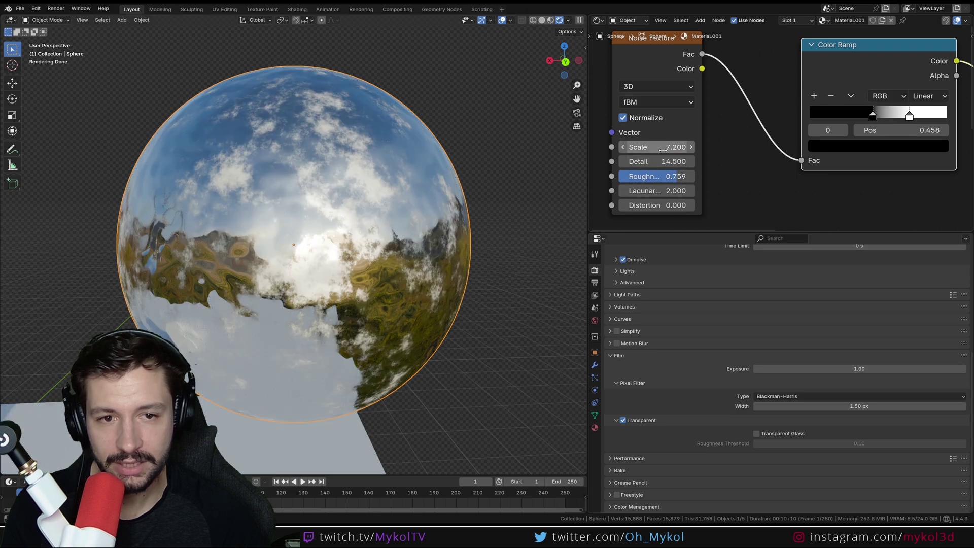
pyautogui.scroll(-3, 654, 142)
# Link the Color Ramp's Color output to the Principled BSDF's Metallic input and inspect the sphere from other sides
pyautogui.moveTo(653, 142); pyautogui.dragTo(764, 140, button='middle')
pyautogui.scroll(2, 761, 121)
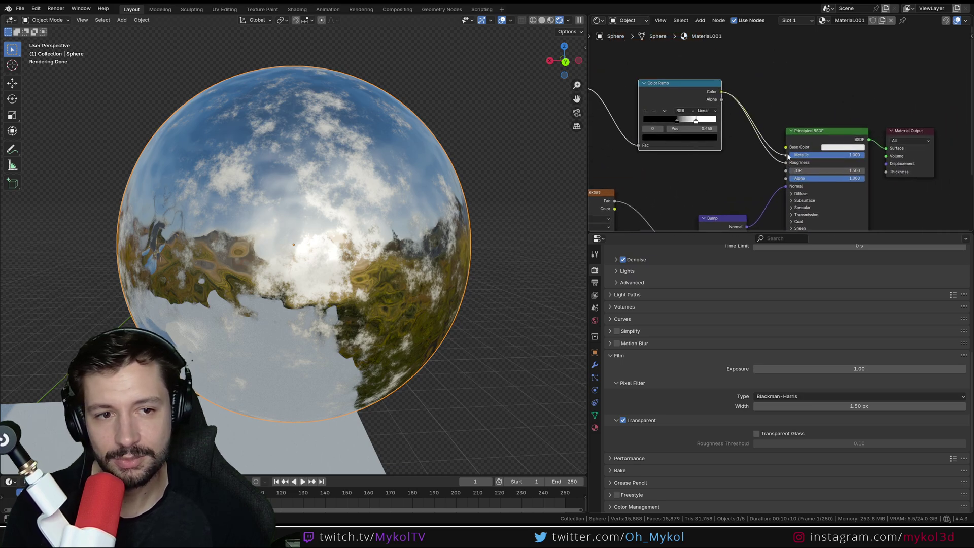
pyautogui.moveTo(788, 158); pyautogui.dragTo(786, 155)
pyautogui.moveTo(383, 254); pyautogui.dragTo(405, 239, button='middle')
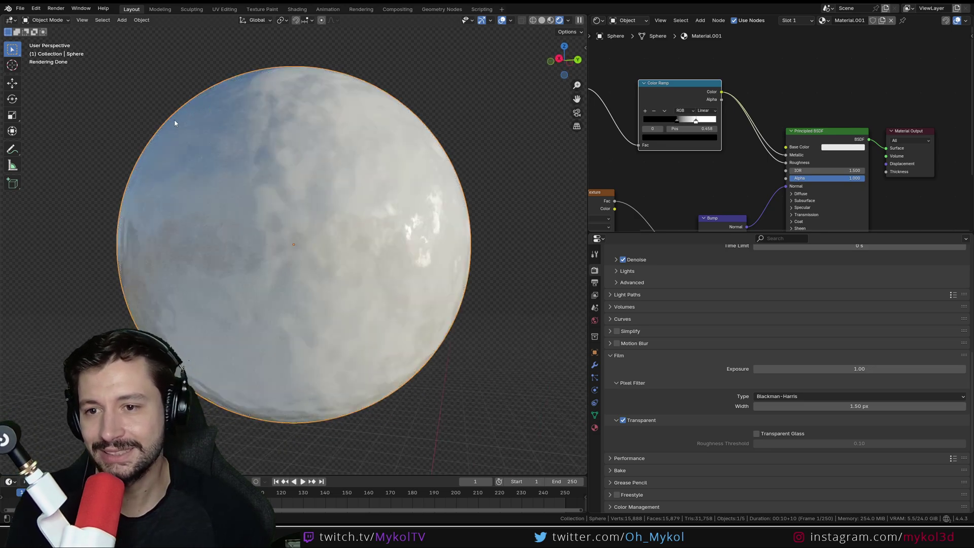
pyautogui.moveTo(260, 188); pyautogui.dragTo(297, 162, button='middle')
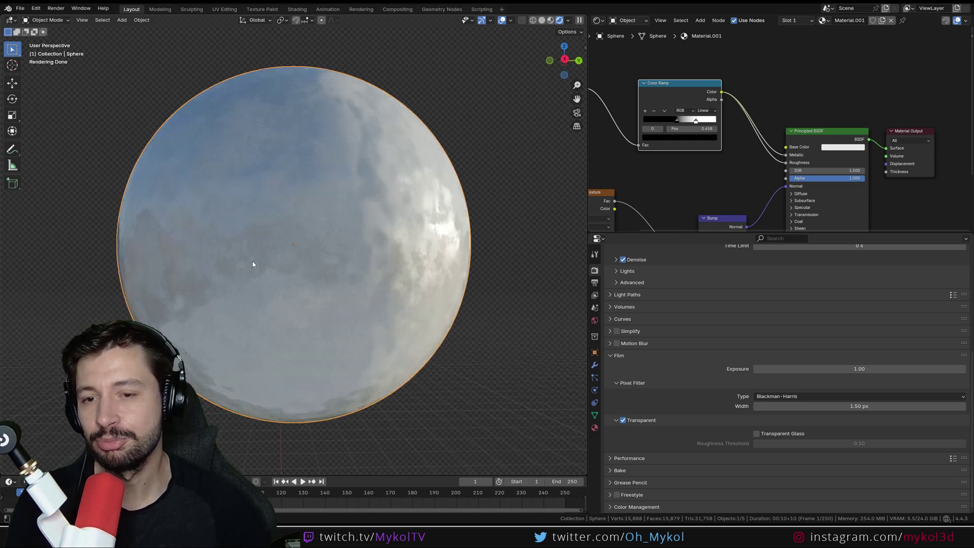
# Soften the Color Ramp's contrast by moving the black stop to 0.218 and the white stop out to the far end
pyautogui.scroll(-2, 253, 264)
pyautogui.moveTo(253, 263); pyautogui.dragTo(341, 256, button='middle')
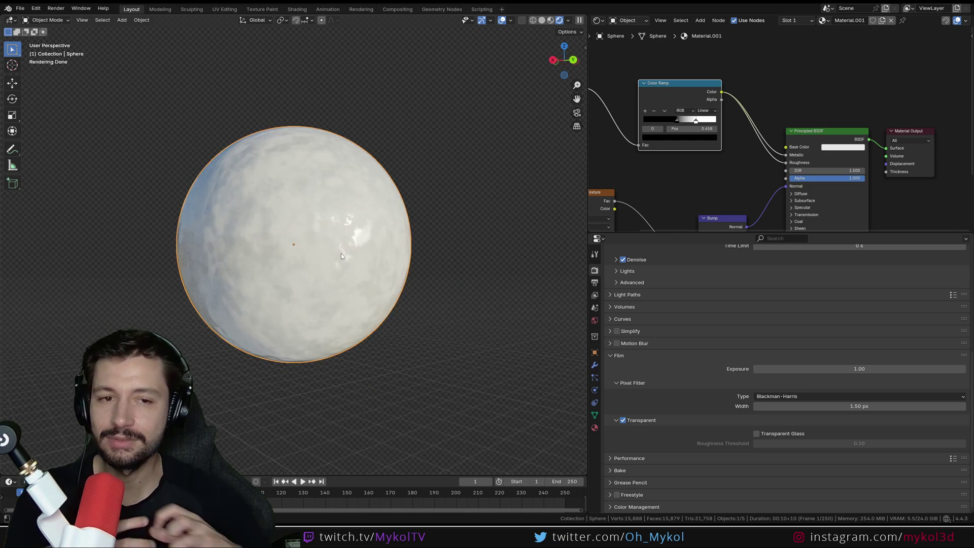
pyautogui.click(674, 136)
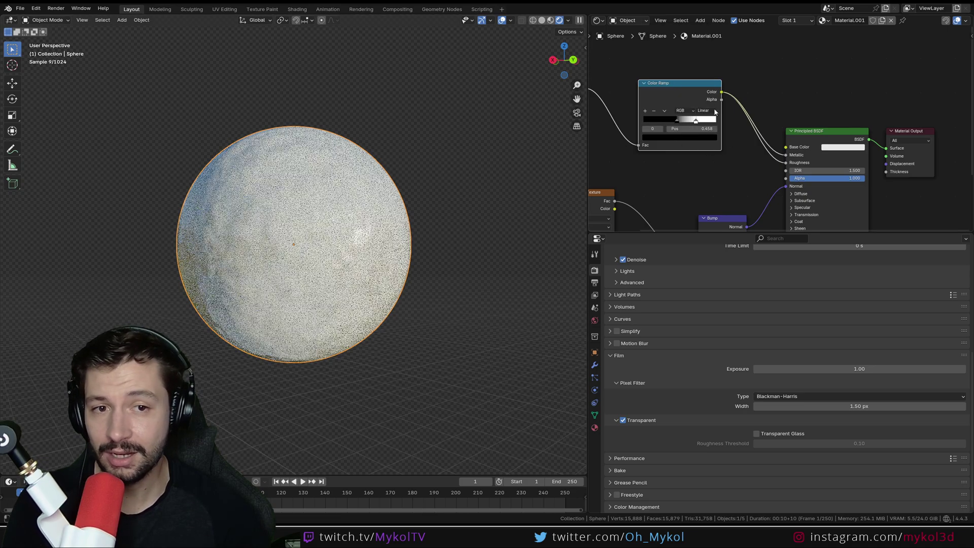
pyautogui.moveTo(706, 76)
pyautogui.mouseDown()
pyautogui.moveTo(705, 43)
pyautogui.moveTo(706, 79)
pyautogui.mouseUp()
pyautogui.click(700, 137)
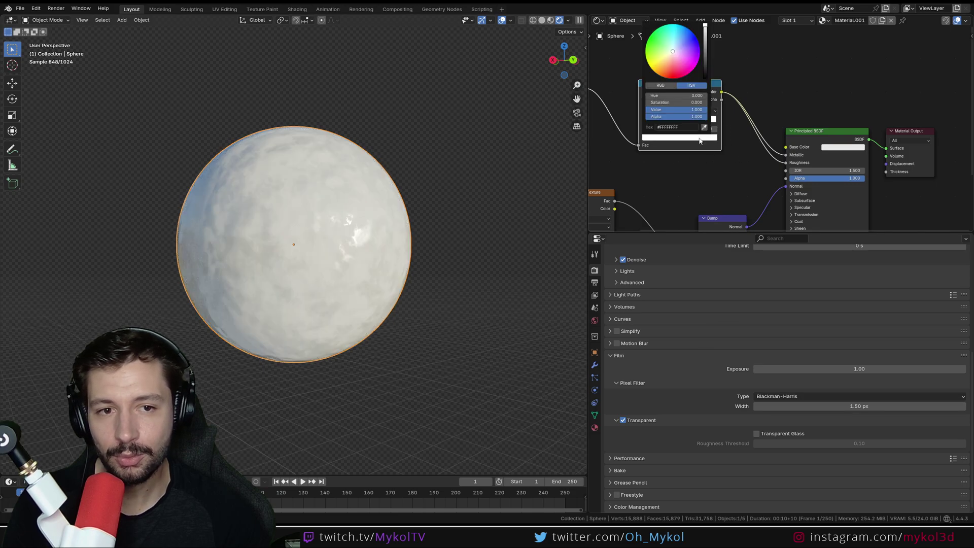
pyautogui.moveTo(709, 34)
pyautogui.mouseDown()
pyautogui.moveTo(705, 79)
pyautogui.moveTo(705, 25)
pyautogui.mouseUp()
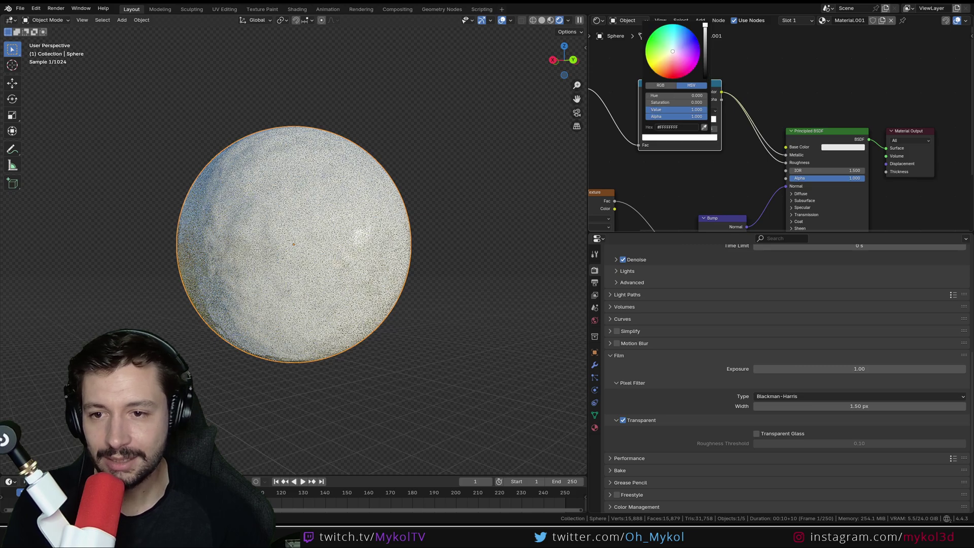
pyautogui.moveTo(674, 126)
pyautogui.mouseDown()
pyautogui.moveTo(716, 122)
pyautogui.moveTo(661, 119)
pyautogui.mouseUp()
# Inspect the sphere's surface from several sides and compare it with the other objects in the scene
pyautogui.moveTo(326, 253); pyautogui.dragTo(297, 142, button='middle')
pyautogui.moveTo(251, 284); pyautogui.dragTo(268, 307, button='middle')
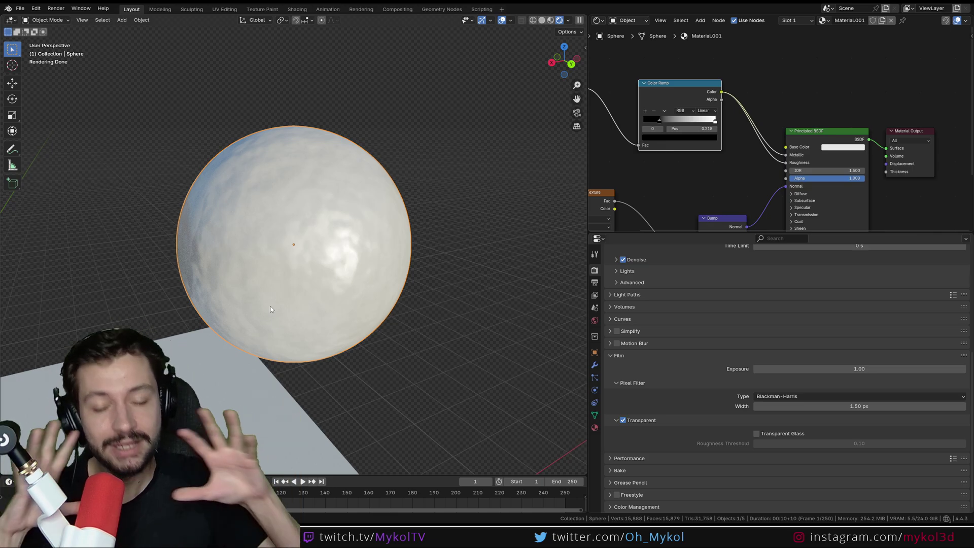
pyautogui.scroll(-3, 298, 313)
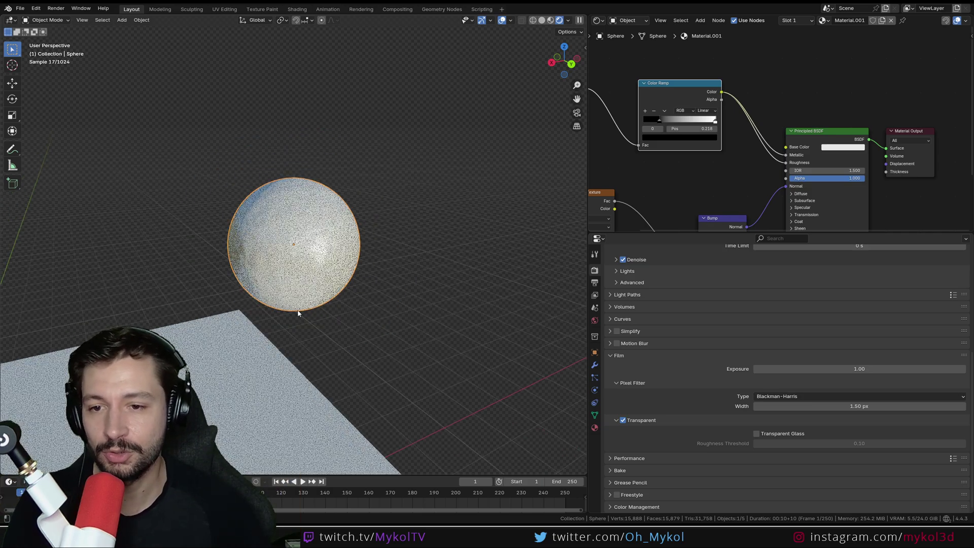
pyautogui.moveTo(298, 313); pyautogui.dragTo(348, 294, button='middle')
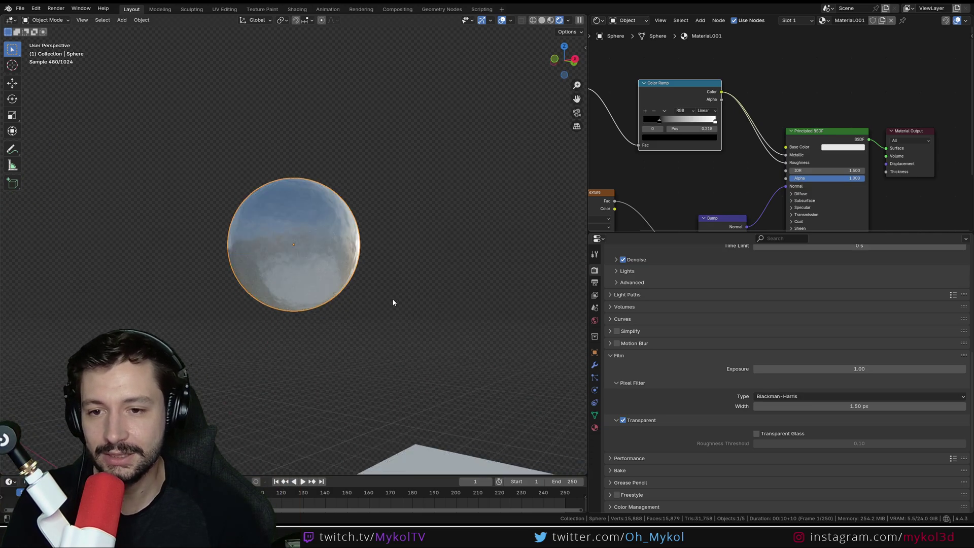
pyautogui.scroll(3, 327, 281)
pyautogui.scroll(-2, 327, 281)
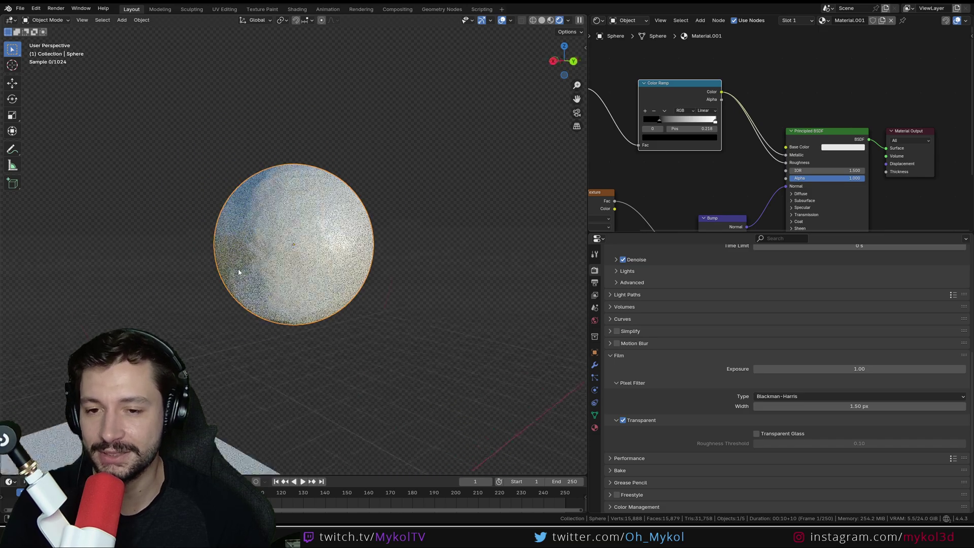
pyautogui.scroll(-3, 226, 300)
pyautogui.moveTo(326, 281); pyautogui.dragTo(363, 290, button='middle')
pyautogui.scroll(-3, 226, 300)
pyautogui.scroll(2, 318, 303)
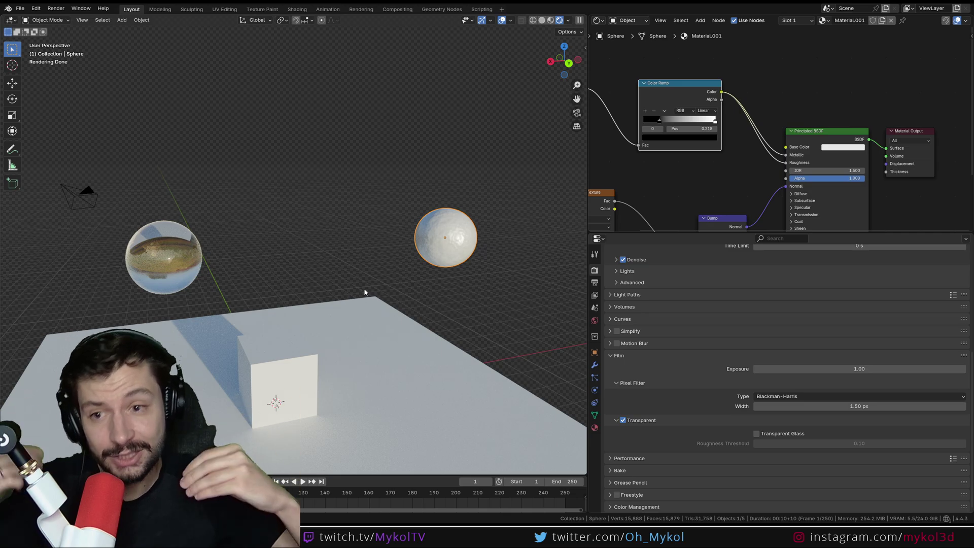
# Disconnect the Color Ramp from the Principled BSDF's Metallic input and frame the whole material node tree
pyautogui.moveTo(259, 284); pyautogui.dragTo(274, 267, button='middle')
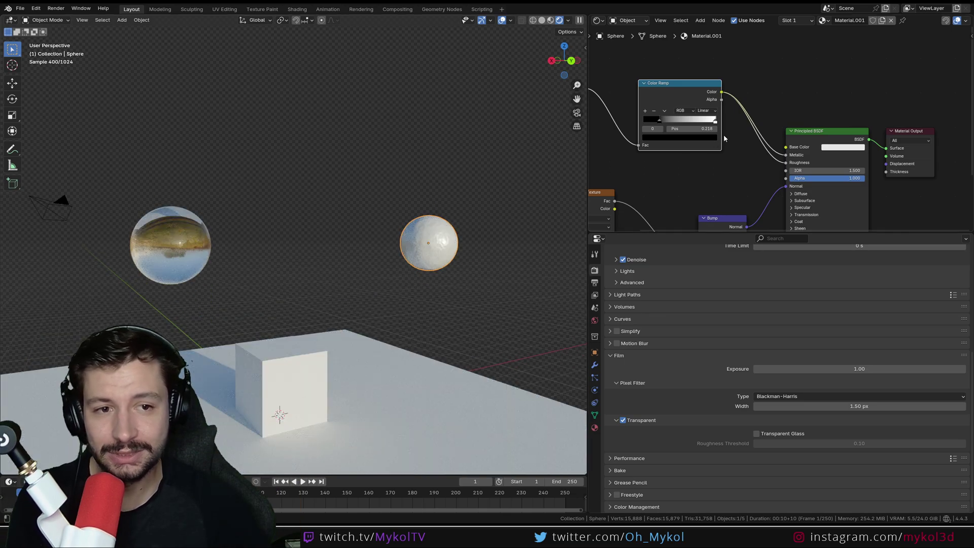
pyautogui.moveTo(793, 154); pyautogui.dragTo(761, 159)
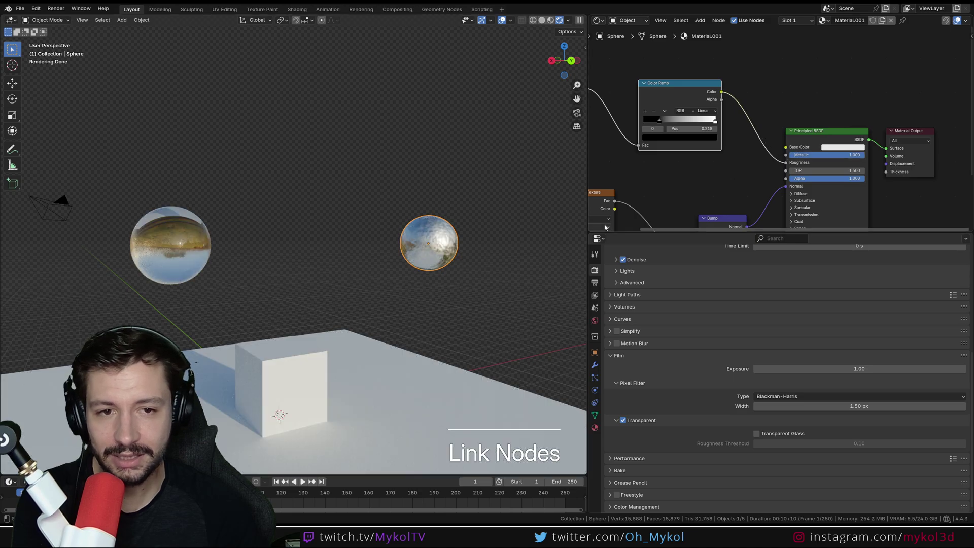
pyautogui.press('Home')
# Try the World background with a strength of 0 and set the strength back to 1
pyautogui.click(594, 320)
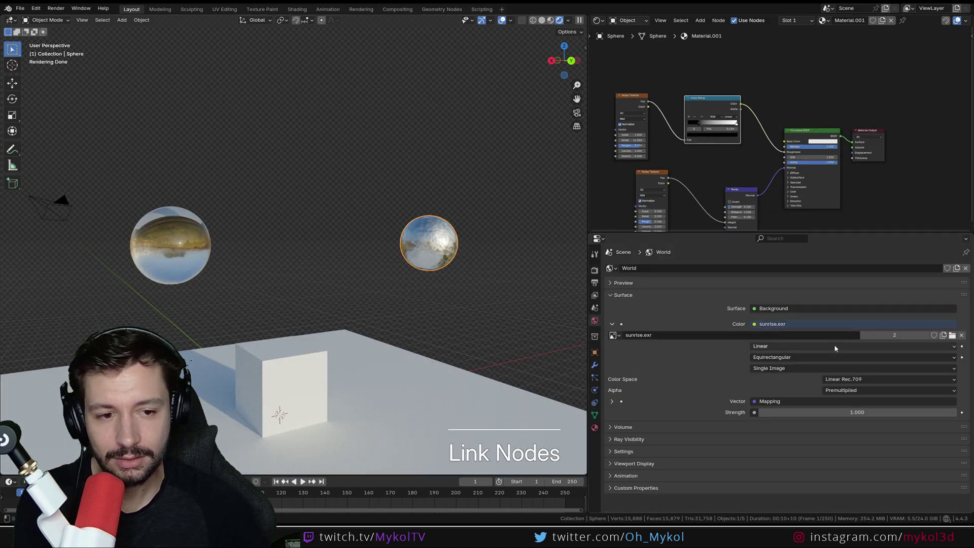
pyautogui.doubleClick(869, 411)
pyautogui.write('0')
pyautogui.press('Return')
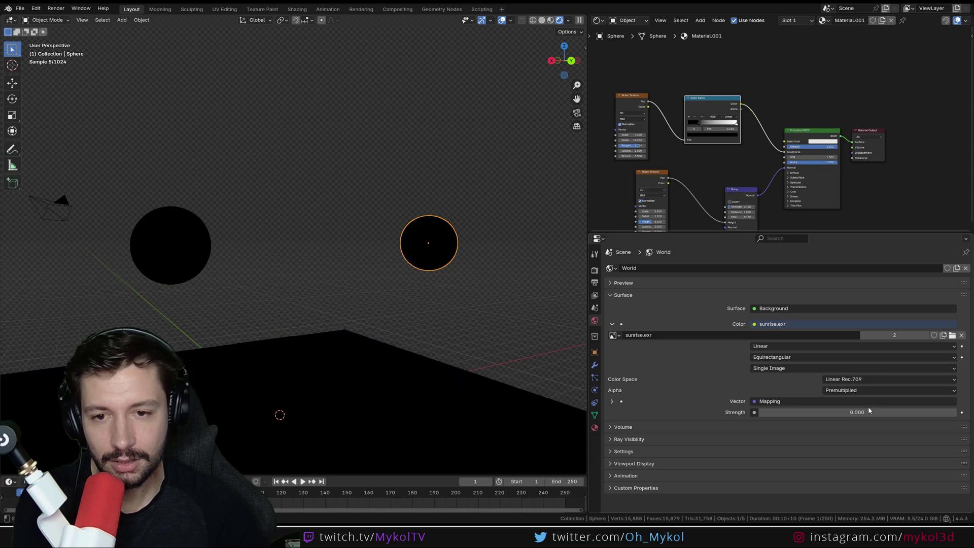
pyautogui.doubleClick(822, 411)
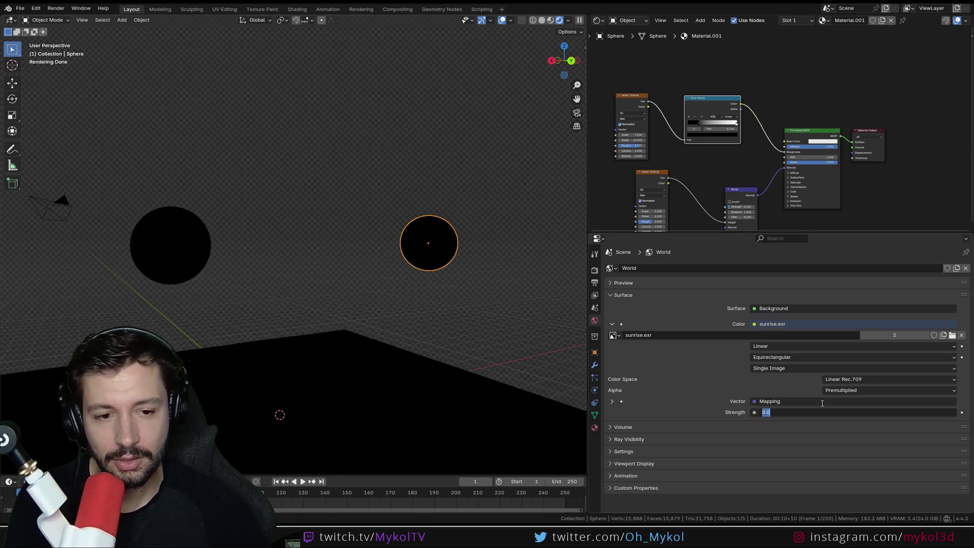
pyautogui.write('1')
pyautogui.press('Return')
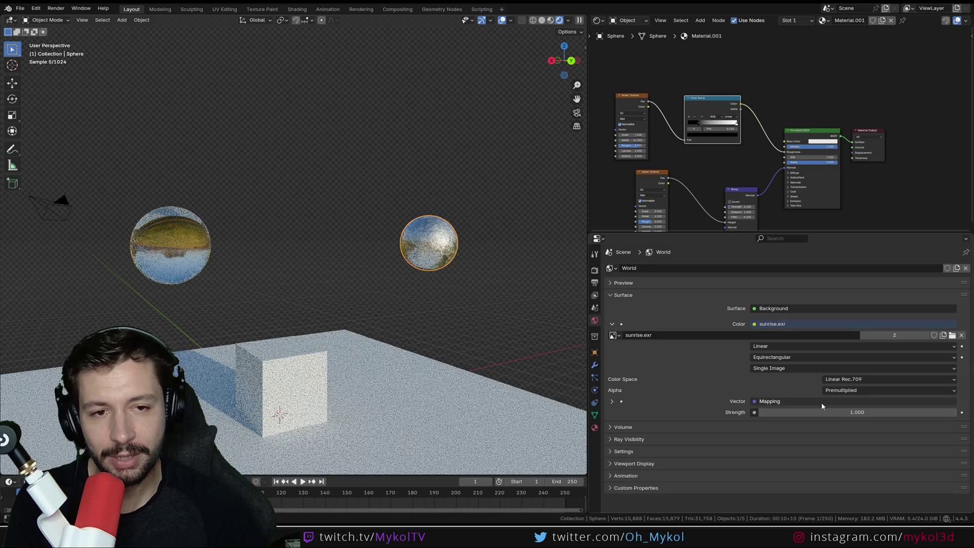
# Switch the shader editor to the World node tree and bring the Background node into close view
pyautogui.click(629, 20)
pyautogui.click(641, 52)
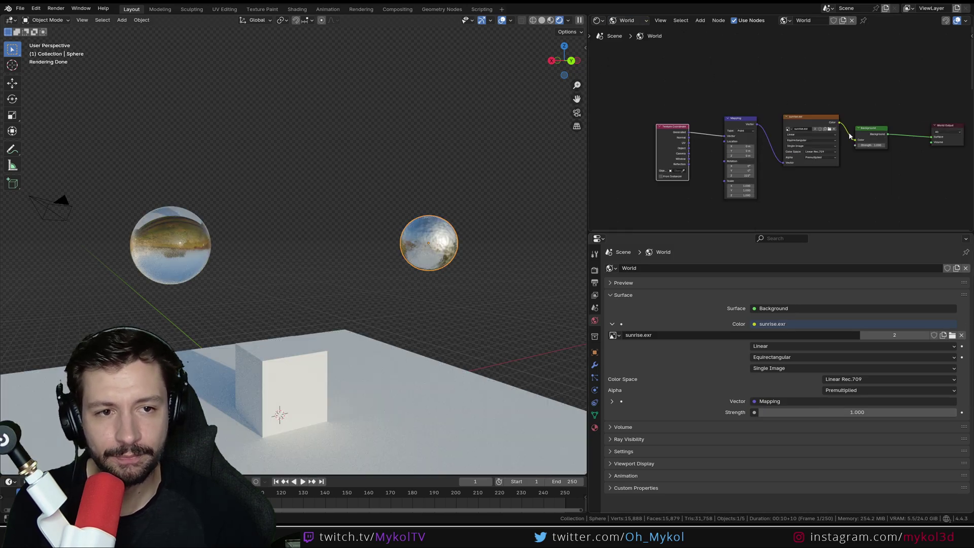
pyautogui.moveTo(850, 135); pyautogui.dragTo(786, 140, button='middle')
pyautogui.scroll(5, 787, 144)
# Try a plain gray Background color with sunrise.exr unlinked, and reconnect the texture's Color output to the Background's Color input
pyautogui.moveTo(783, 146); pyautogui.dragTo(777, 138)
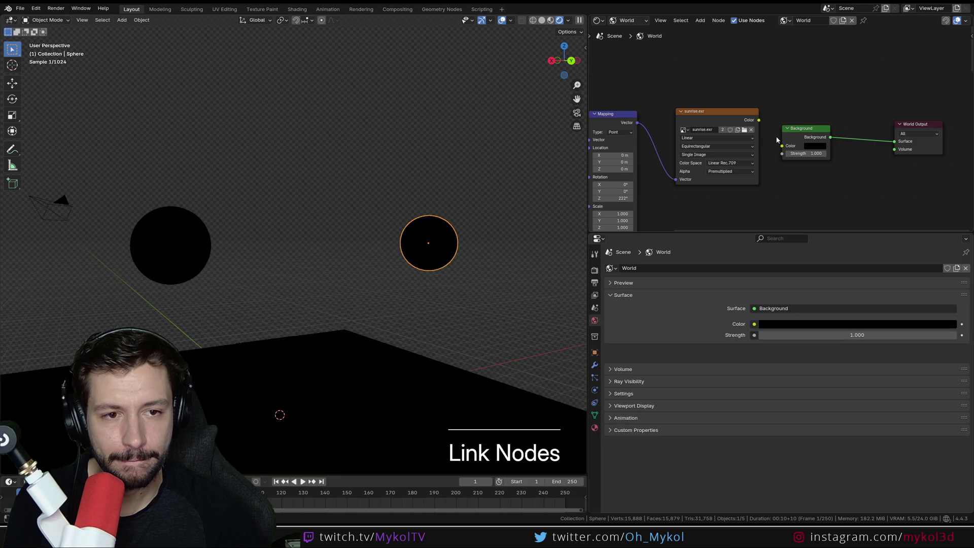
pyautogui.click(815, 146)
pyautogui.moveTo(867, 83); pyautogui.dragTo(867, 54)
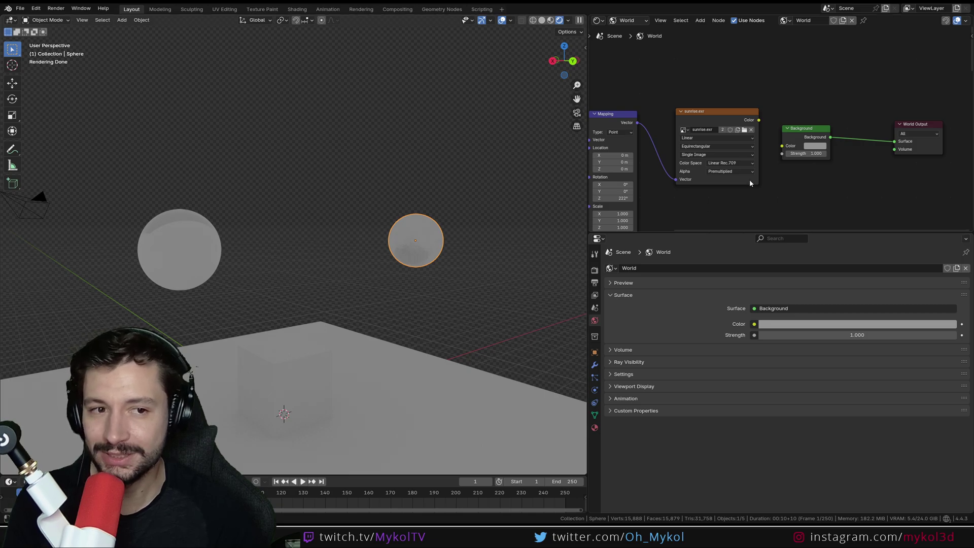
pyautogui.moveTo(761, 121)
pyautogui.mouseDown()
pyautogui.moveTo(787, 147)
pyautogui.moveTo(762, 127)
pyautogui.mouseUp()
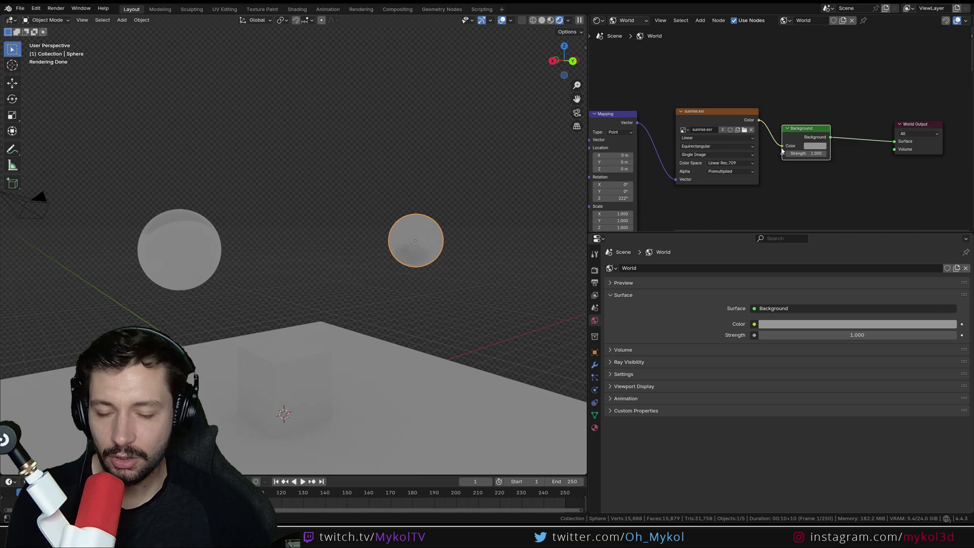
pyautogui.moveTo(781, 150); pyautogui.dragTo(783, 146)
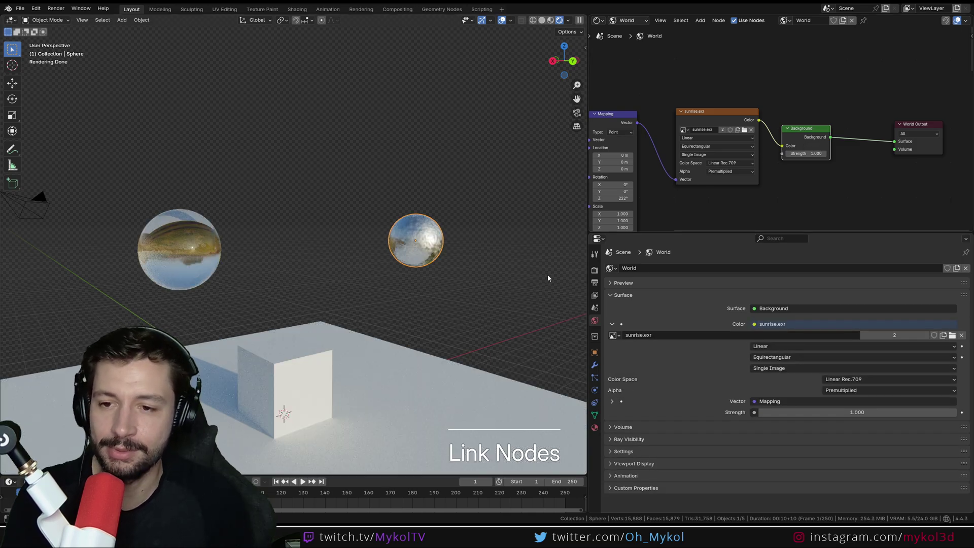